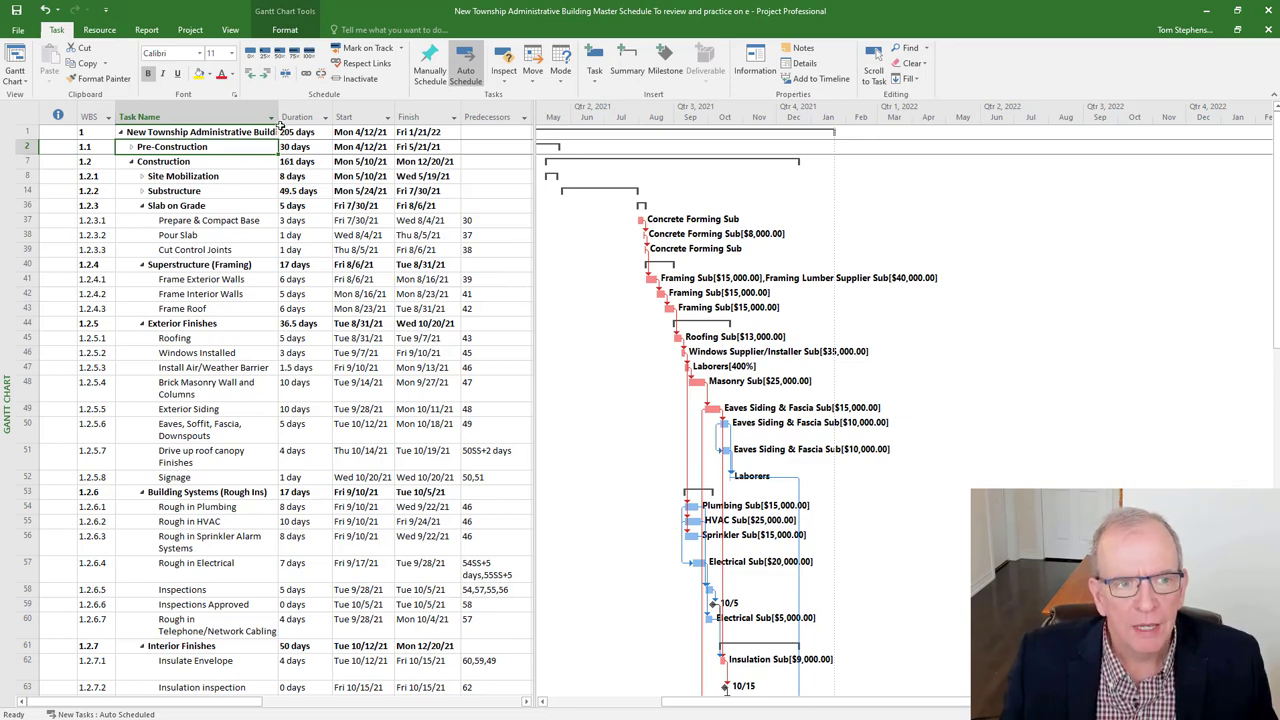
# Step: Widen the Task Name column to fit the project title, and collapse the Construction and Close Out phases
pyautogui.moveTo(279, 118); pyautogui.dragTo(311, 118)
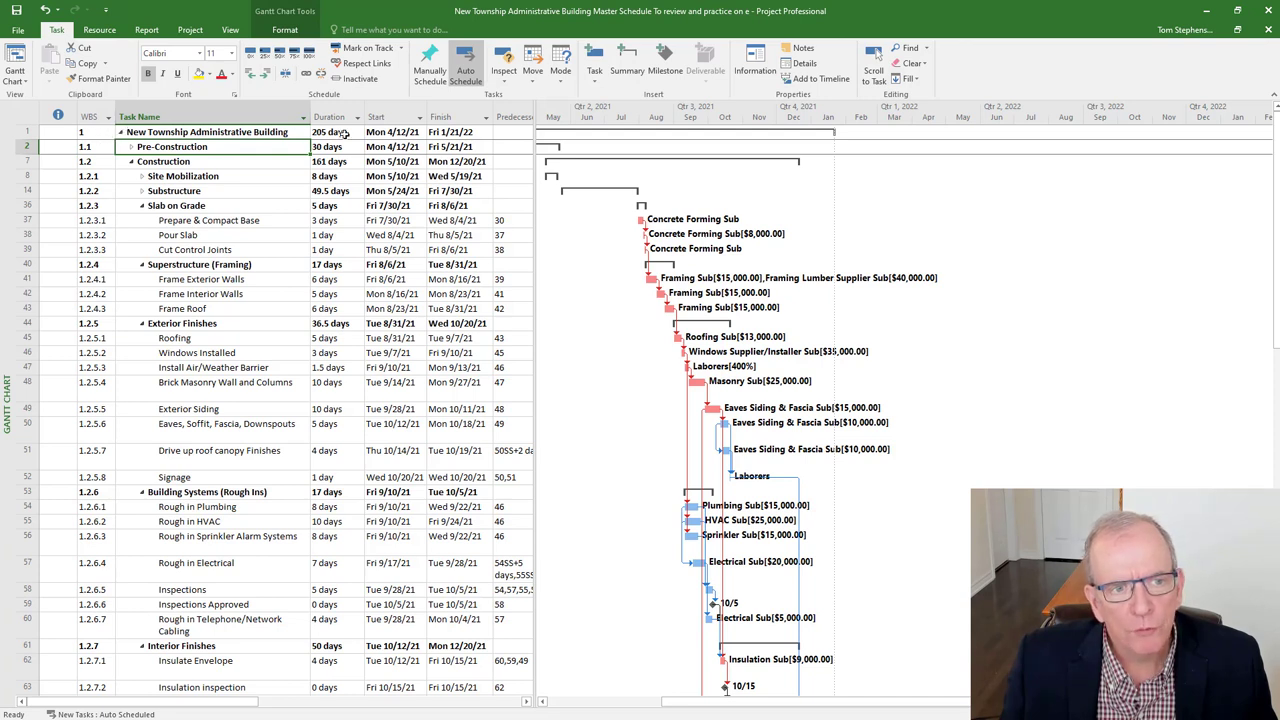
pyautogui.click(30, 132)
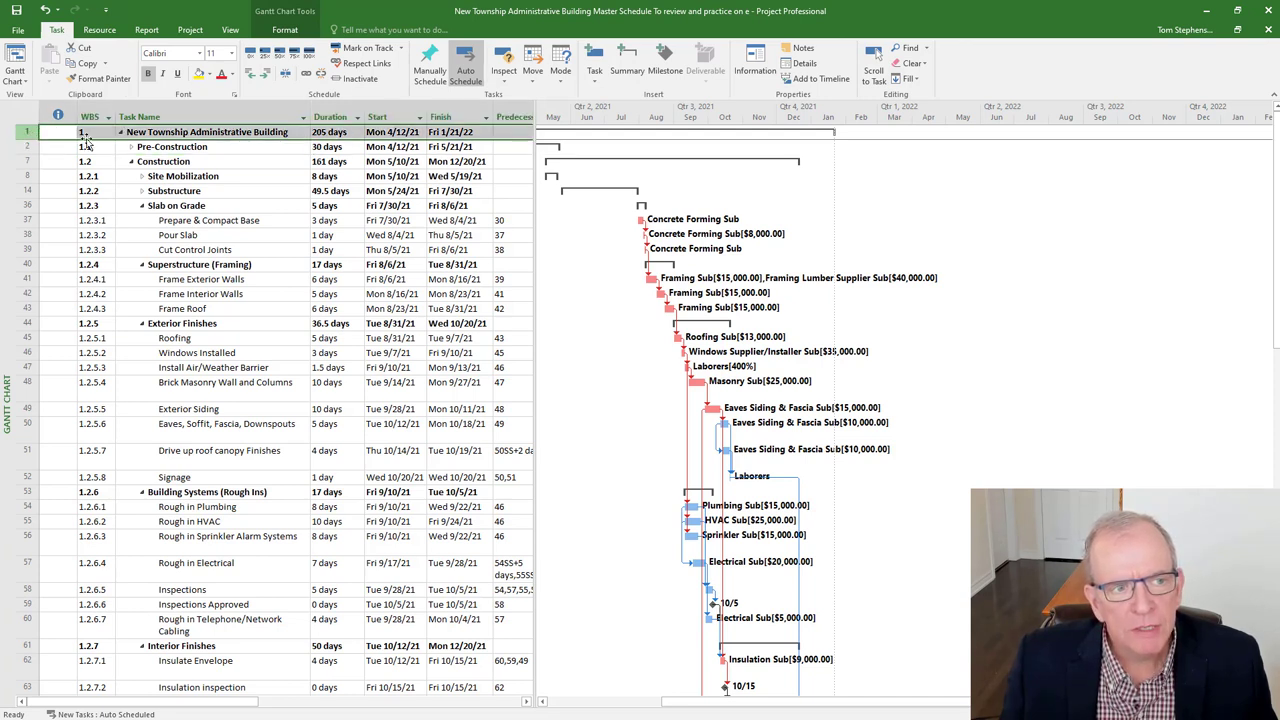
pyautogui.click(131, 161)
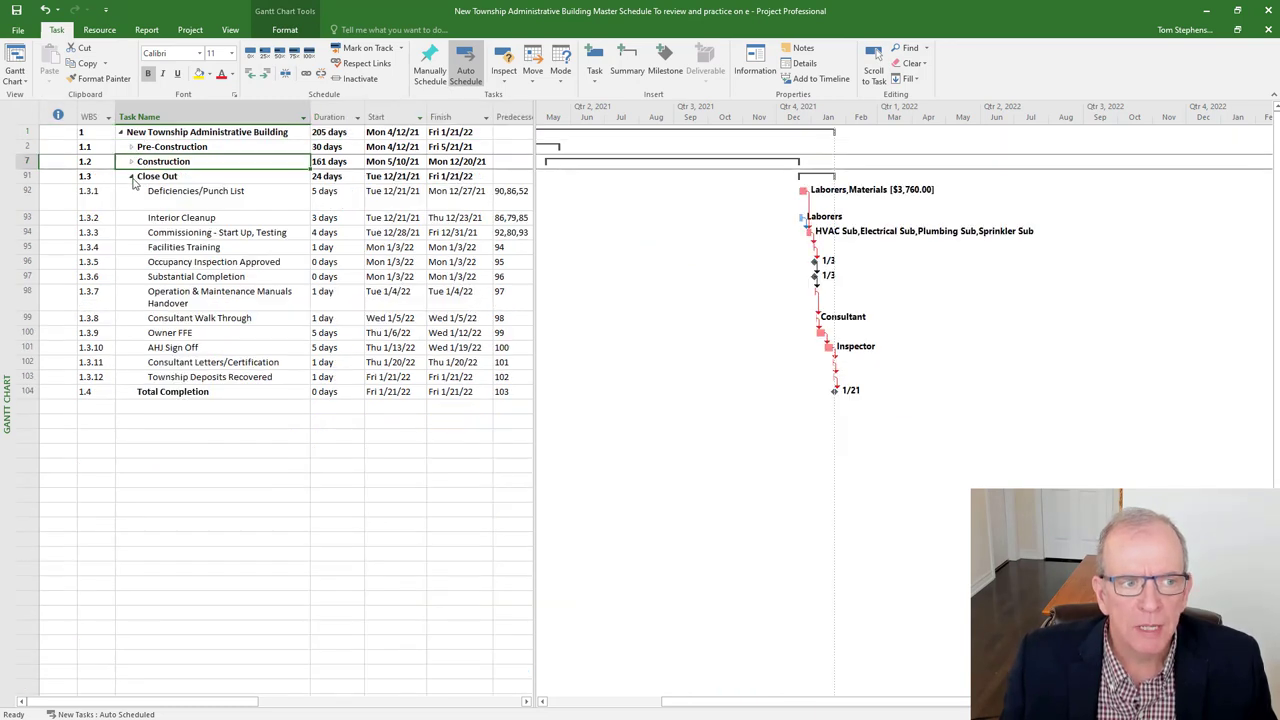
pyautogui.click(131, 177)
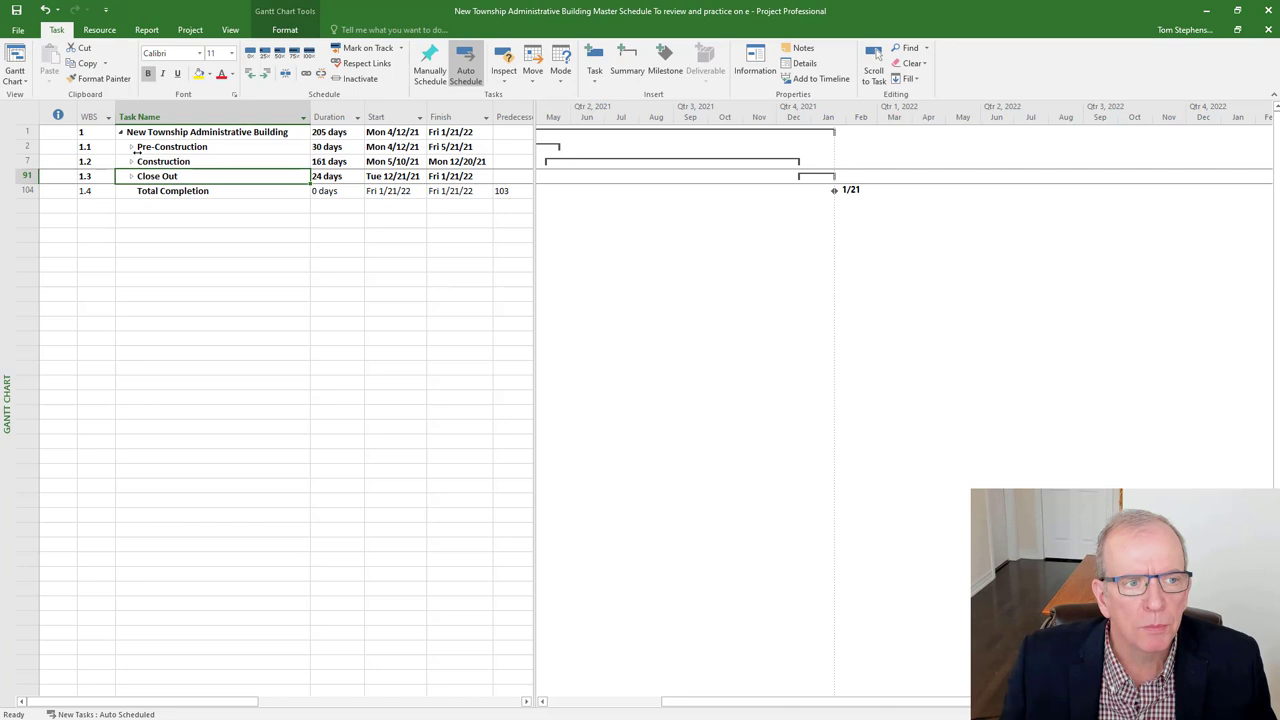
# Step: Expand Pre-Construction and Construction, and collapse Construction's subphases from Slab on Grade through Landscaping
pyautogui.click(131, 148)
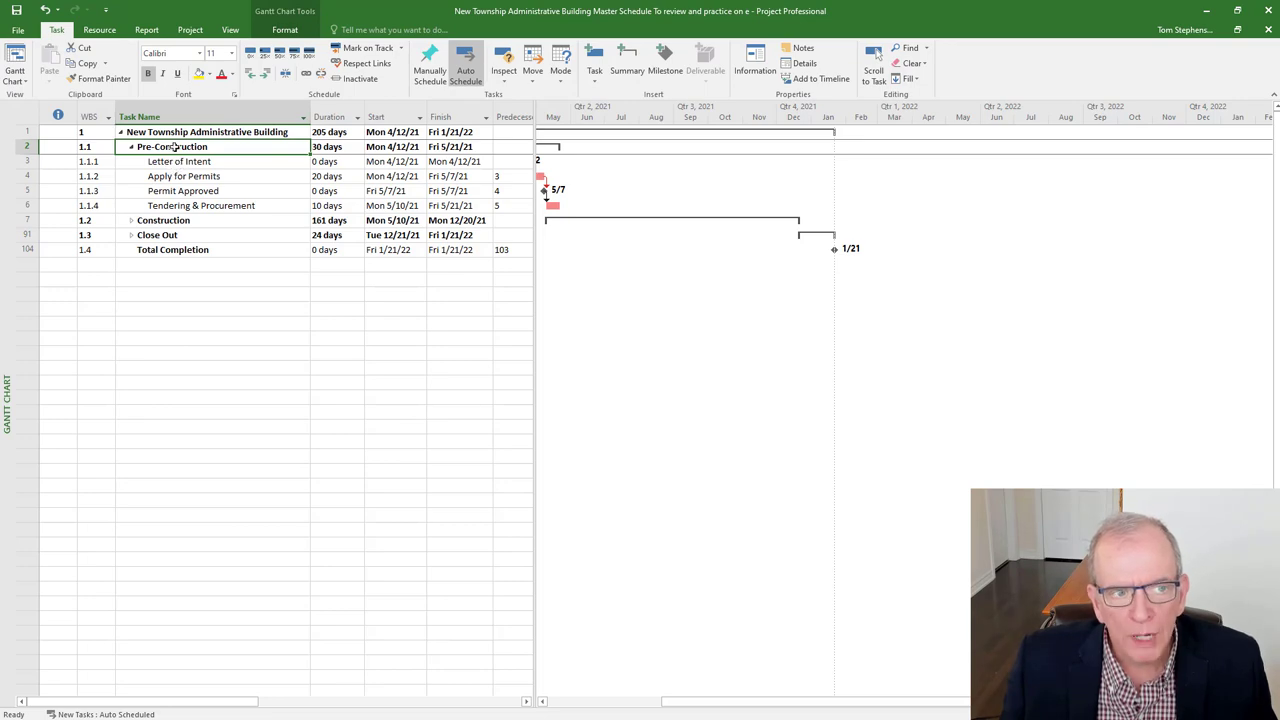
pyautogui.click(131, 220)
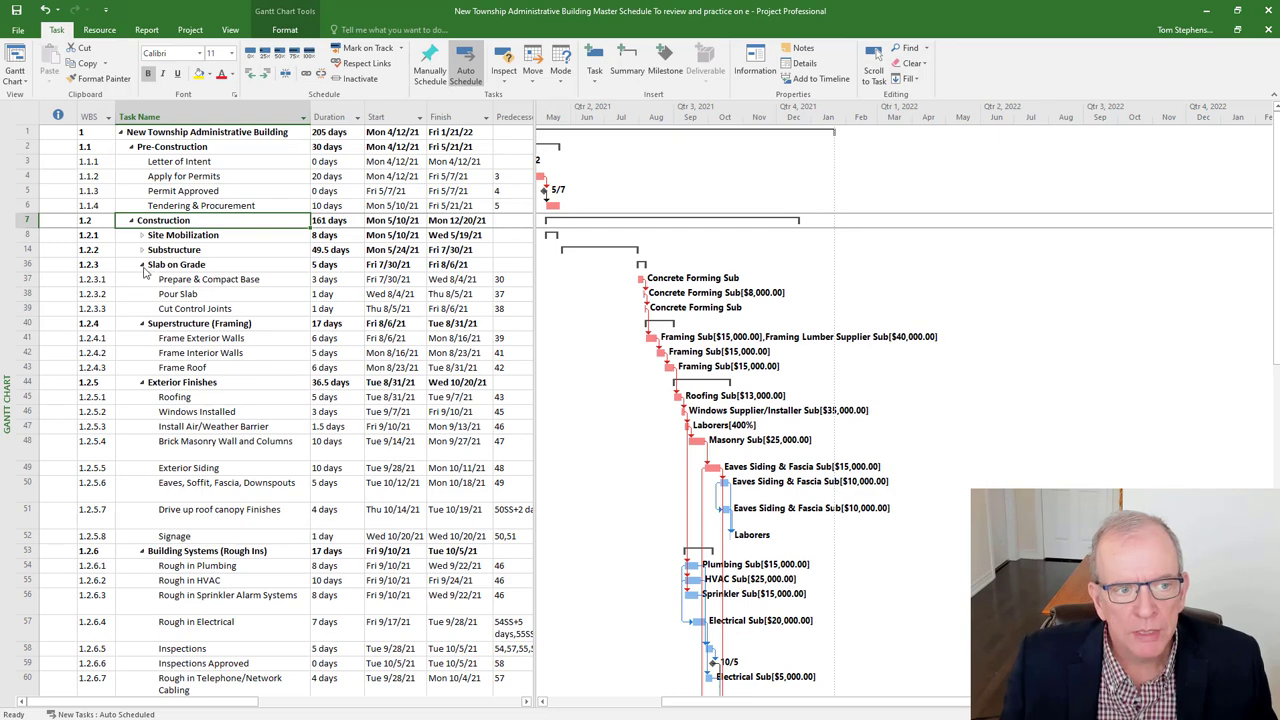
pyautogui.click(142, 266)
pyautogui.click(142, 280)
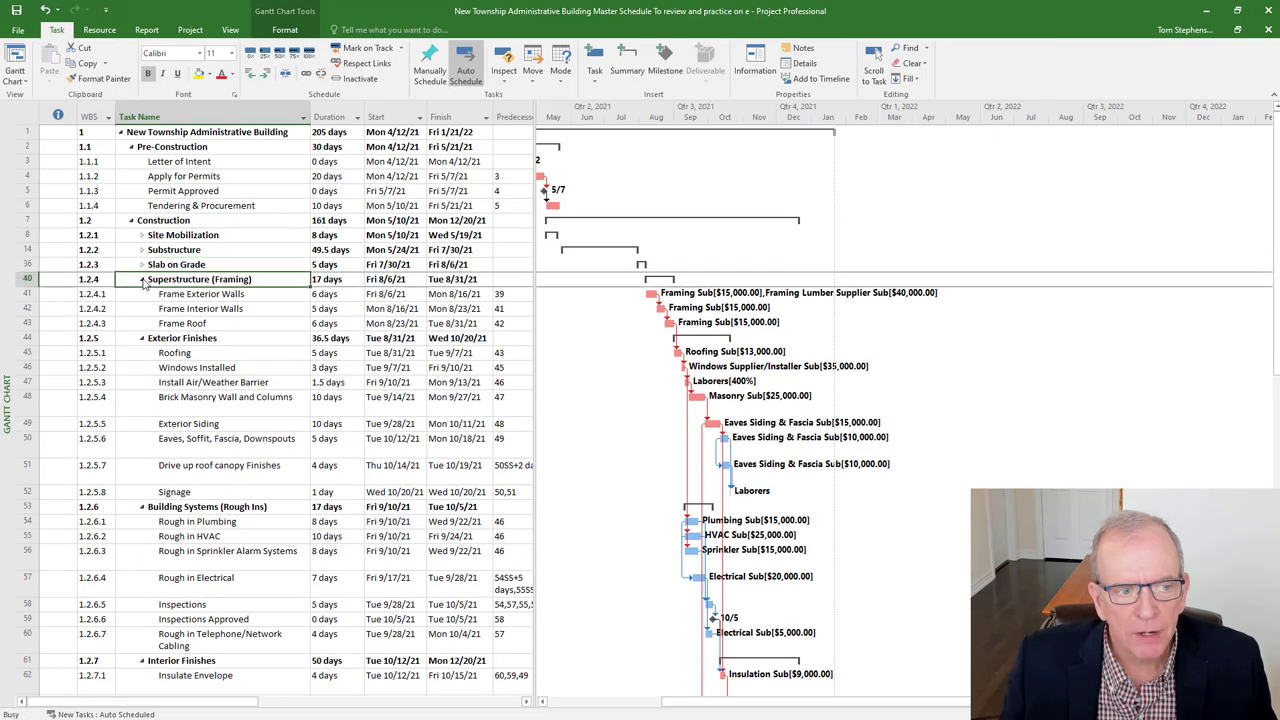
pyautogui.click(142, 294)
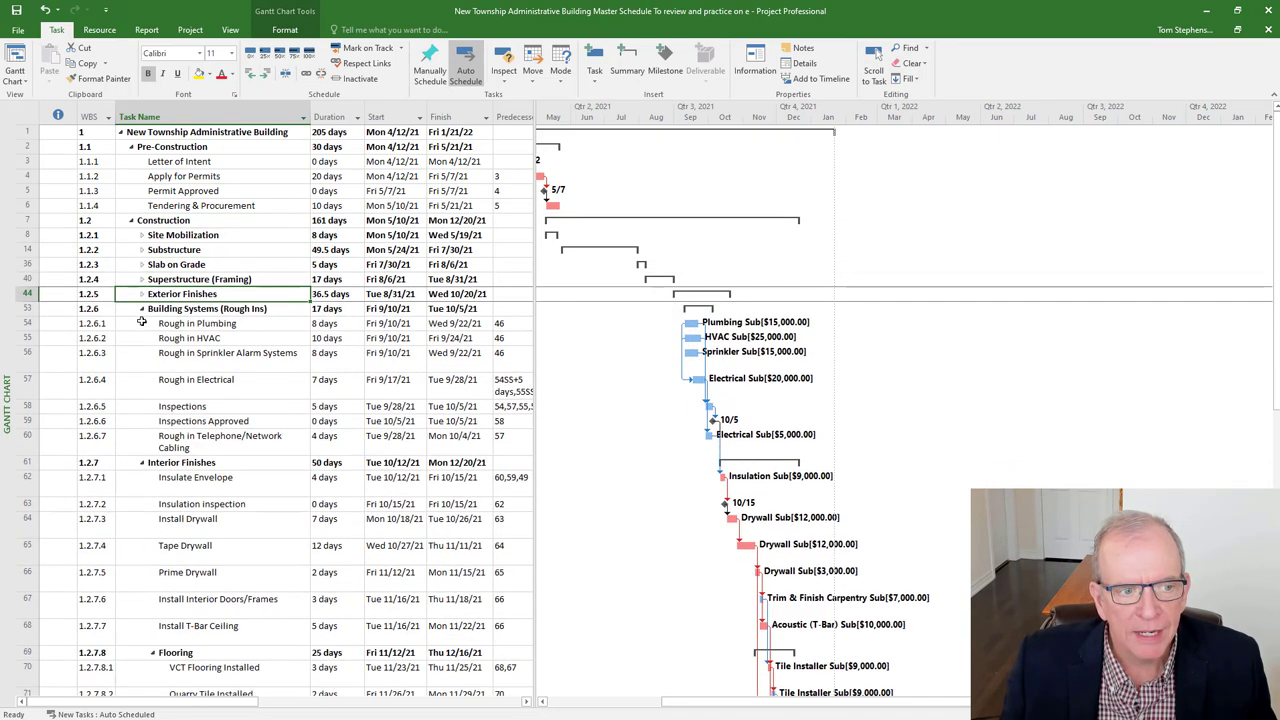
pyautogui.click(142, 309)
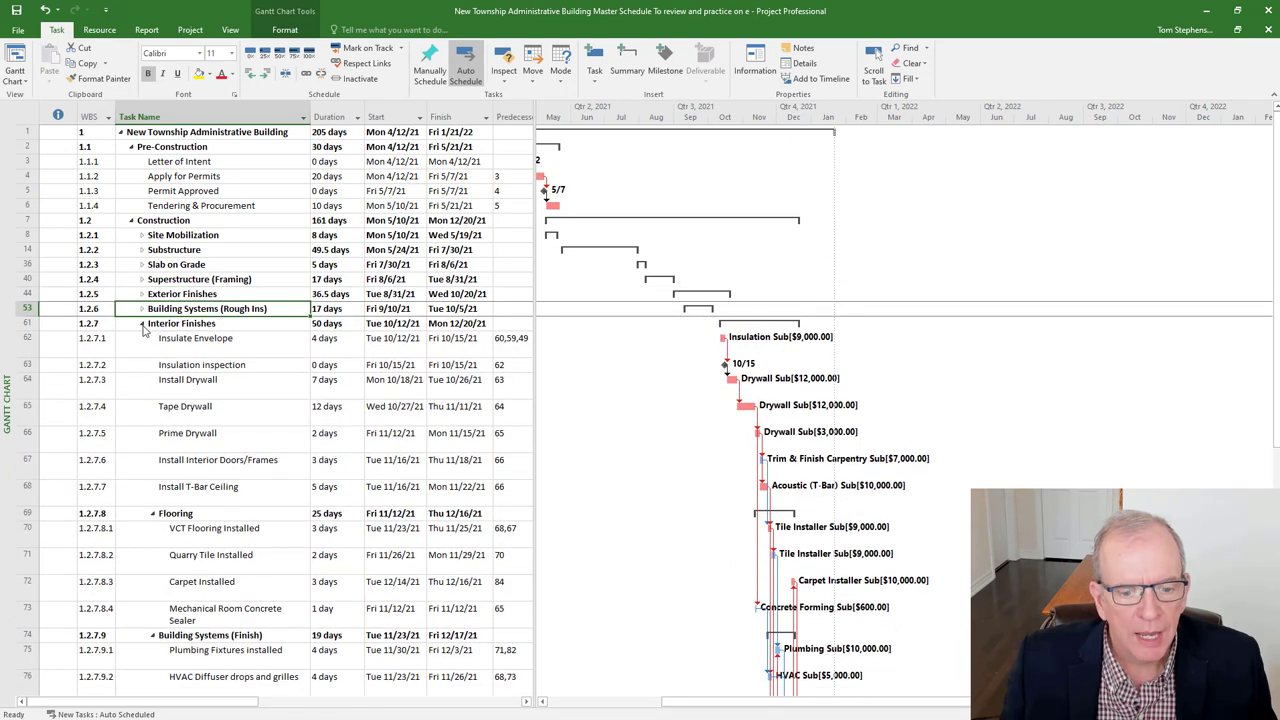
pyautogui.click(142, 324)
pyautogui.click(142, 340)
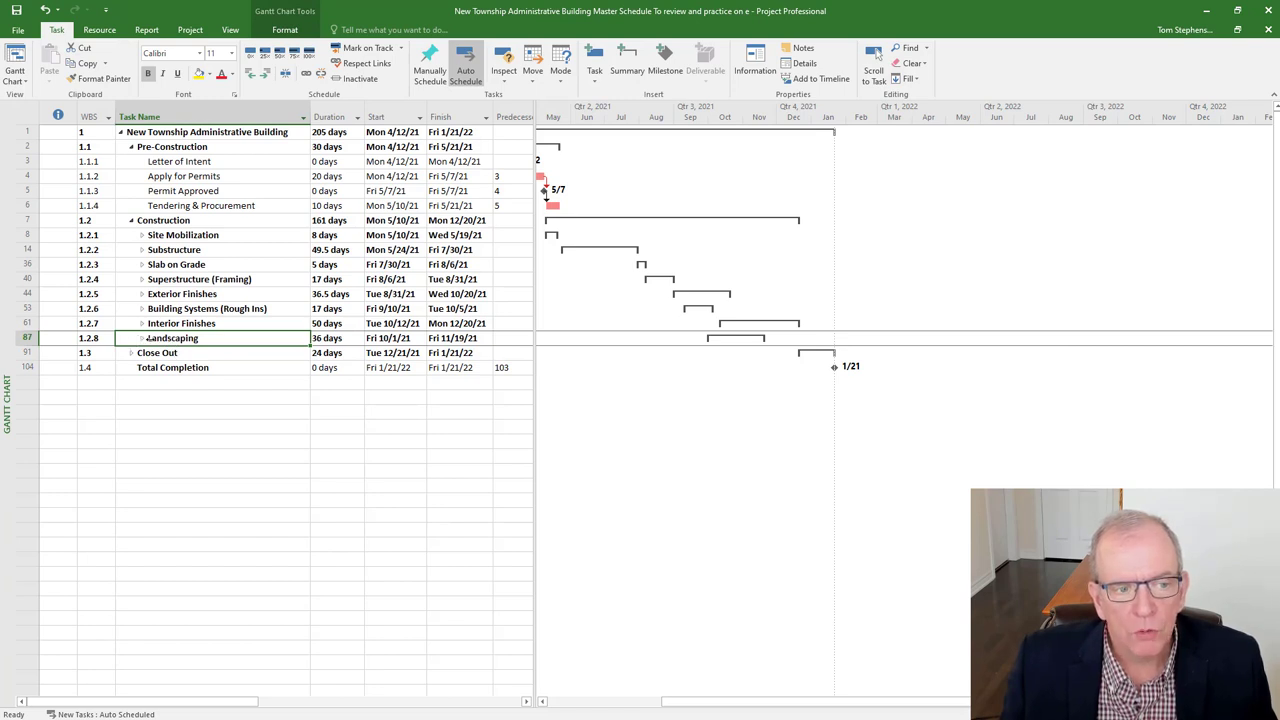
# Step: Expand Site Mobilization and reduce the Hoardings & Fencing & Signage row to a single line's height
pyautogui.click(142, 236)
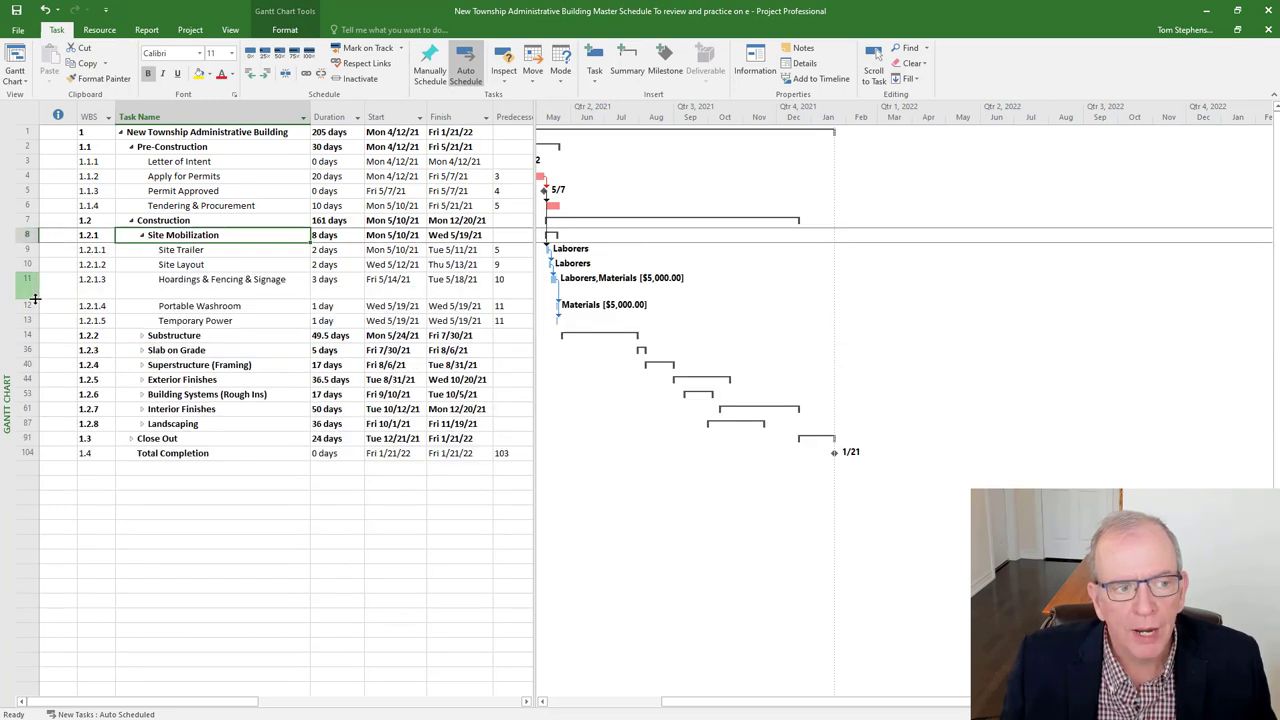
pyautogui.moveTo(34, 292); pyautogui.dragTo(34, 287)
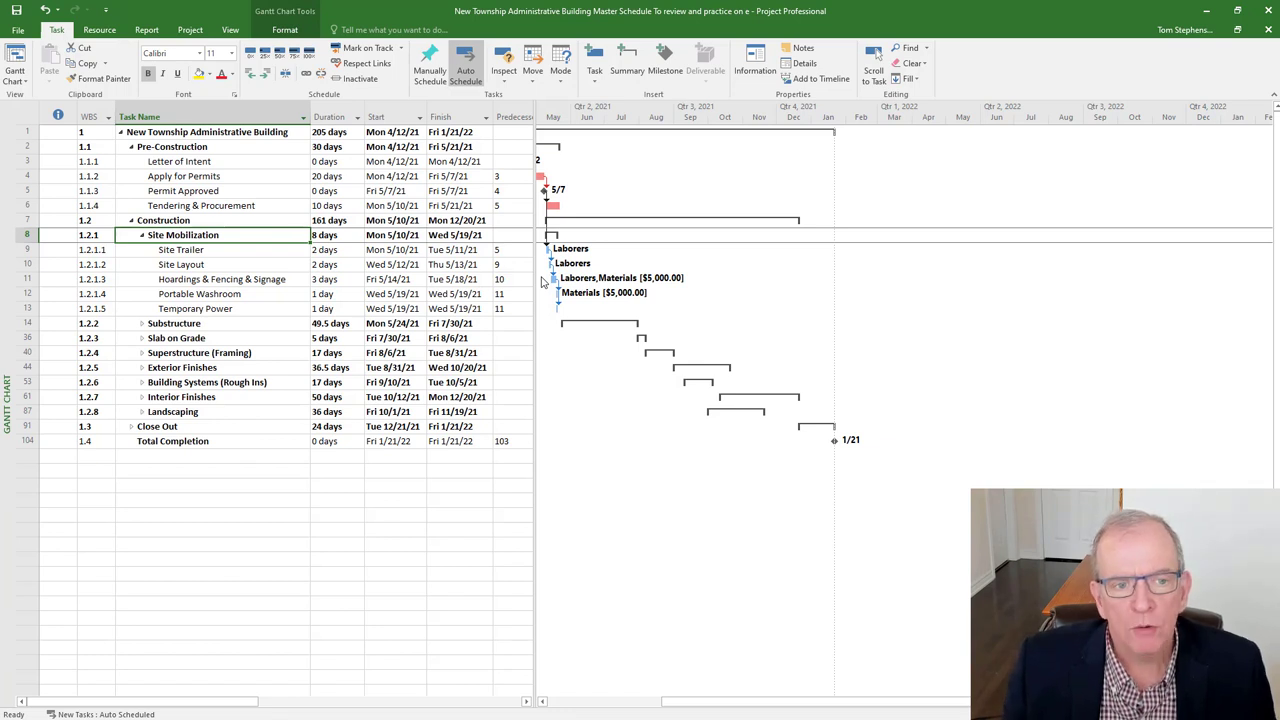
# Step: Widen the task table to show the full Predecessors column, and check the Site Mobilization and Pre-Construction predecessor cells
pyautogui.moveTo(540, 259); pyautogui.dragTo(566, 259)
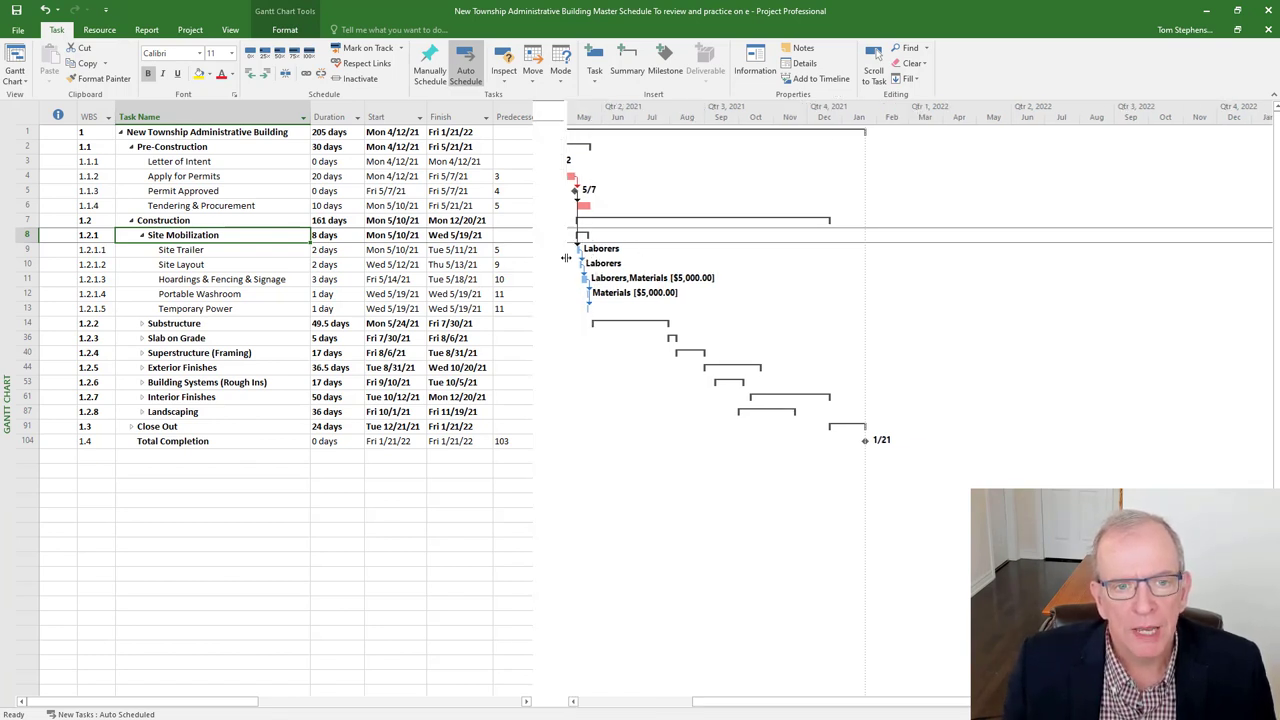
pyautogui.click(508, 236)
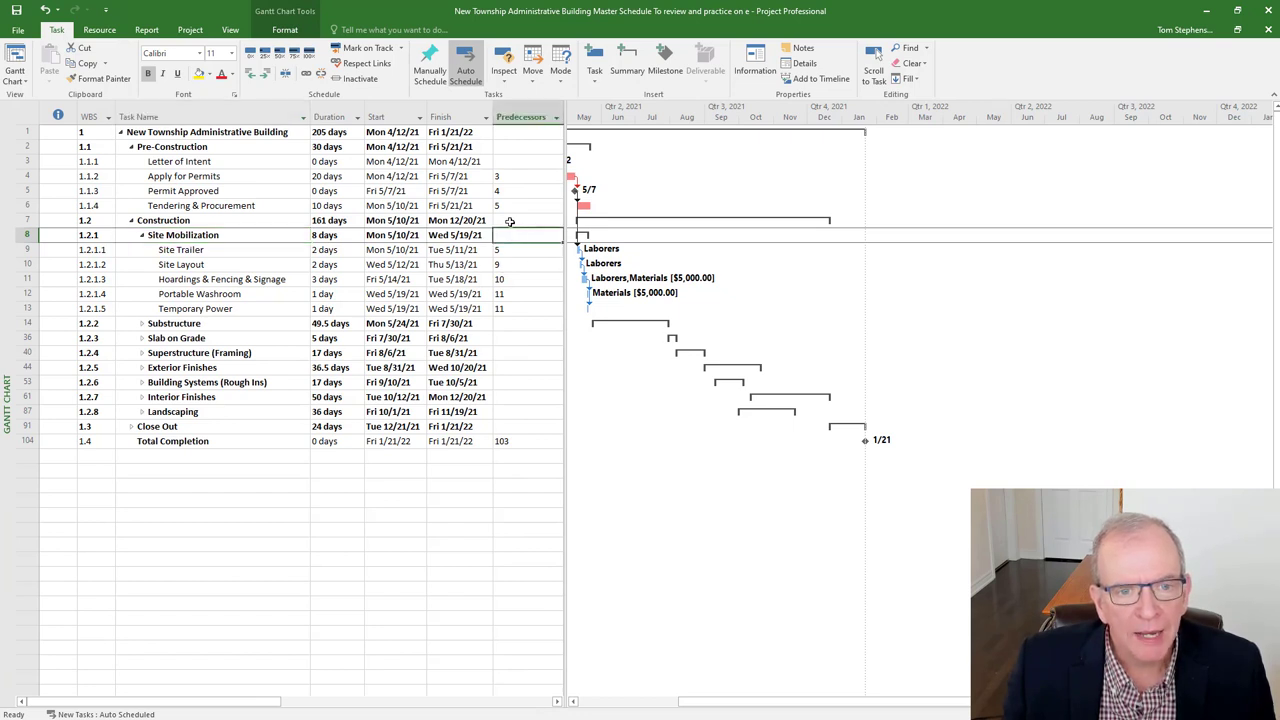
pyautogui.click(520, 147)
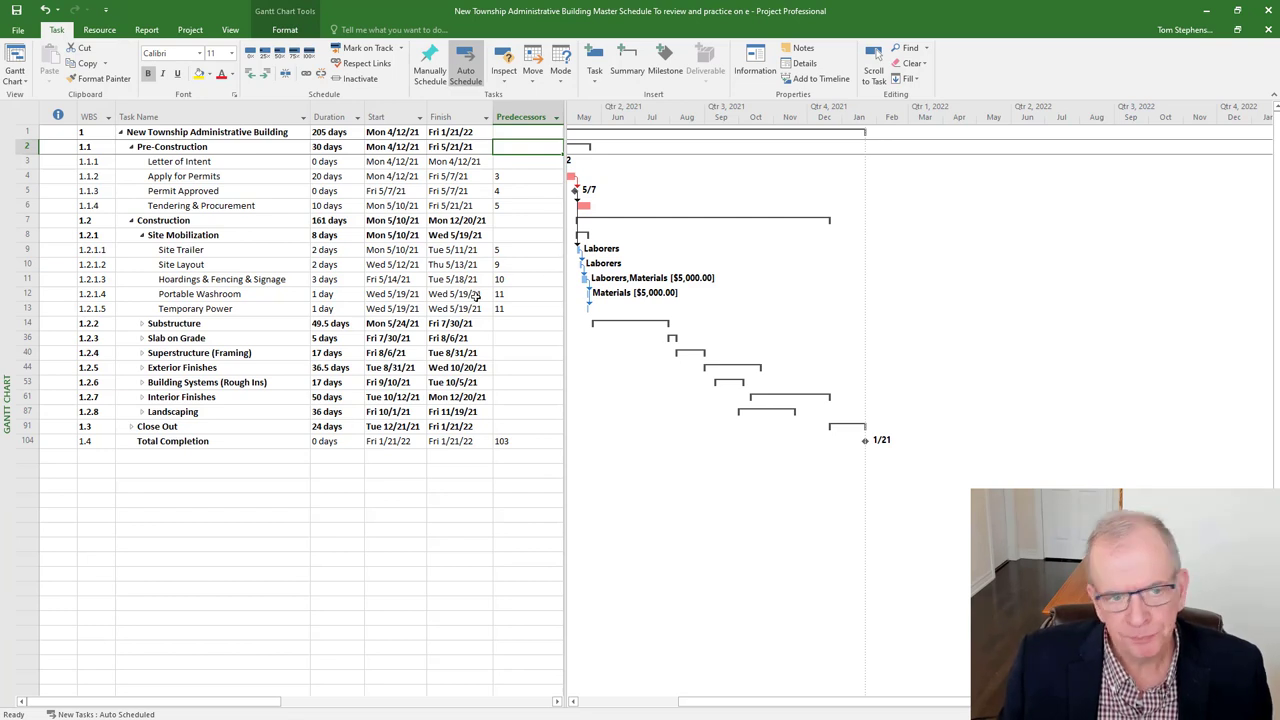
# Step: Set the Hoardings & Fencing & Signage start date to Mon May 17, 2021, keeping the link to Site Layout
pyautogui.click(399, 279)
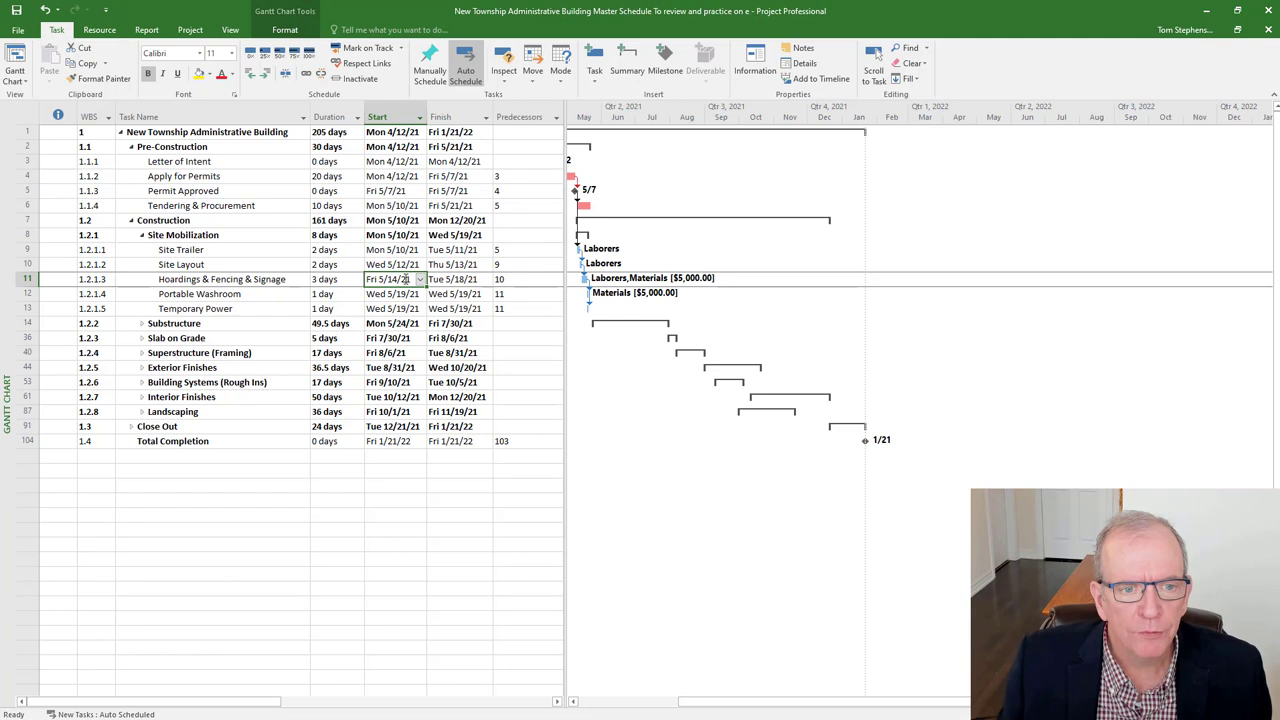
pyautogui.click(420, 280)
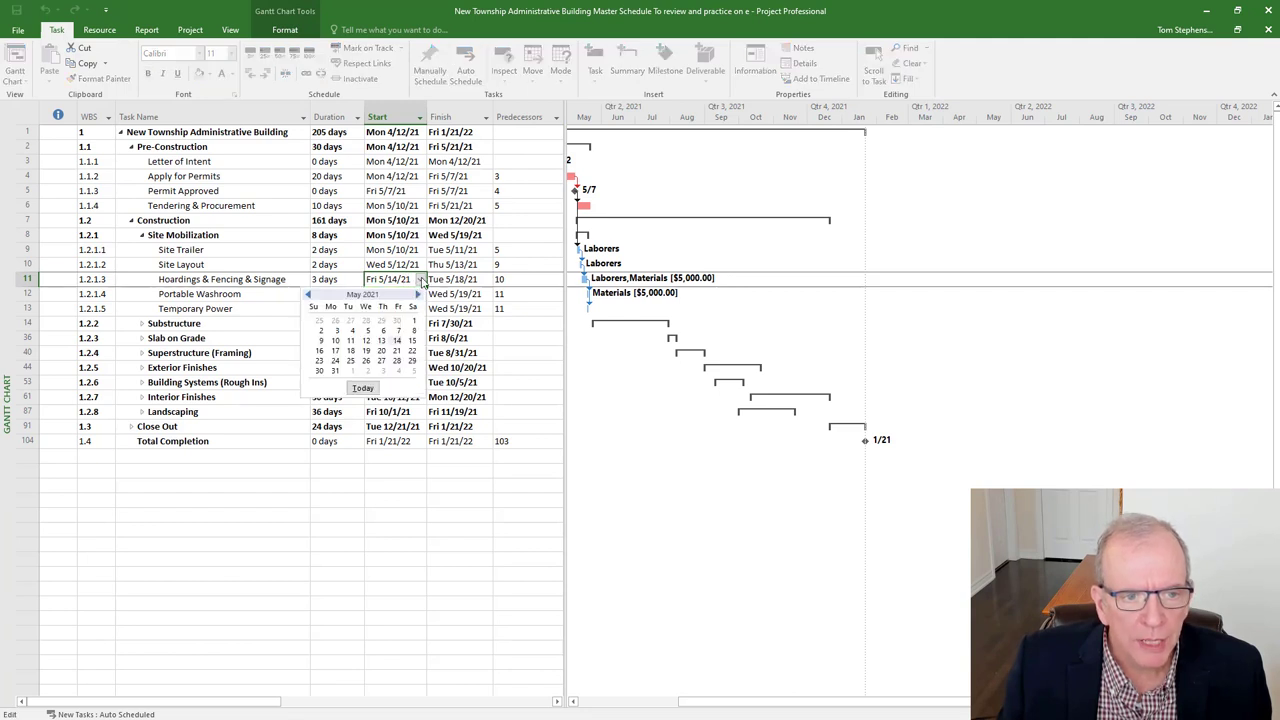
pyautogui.click(335, 351)
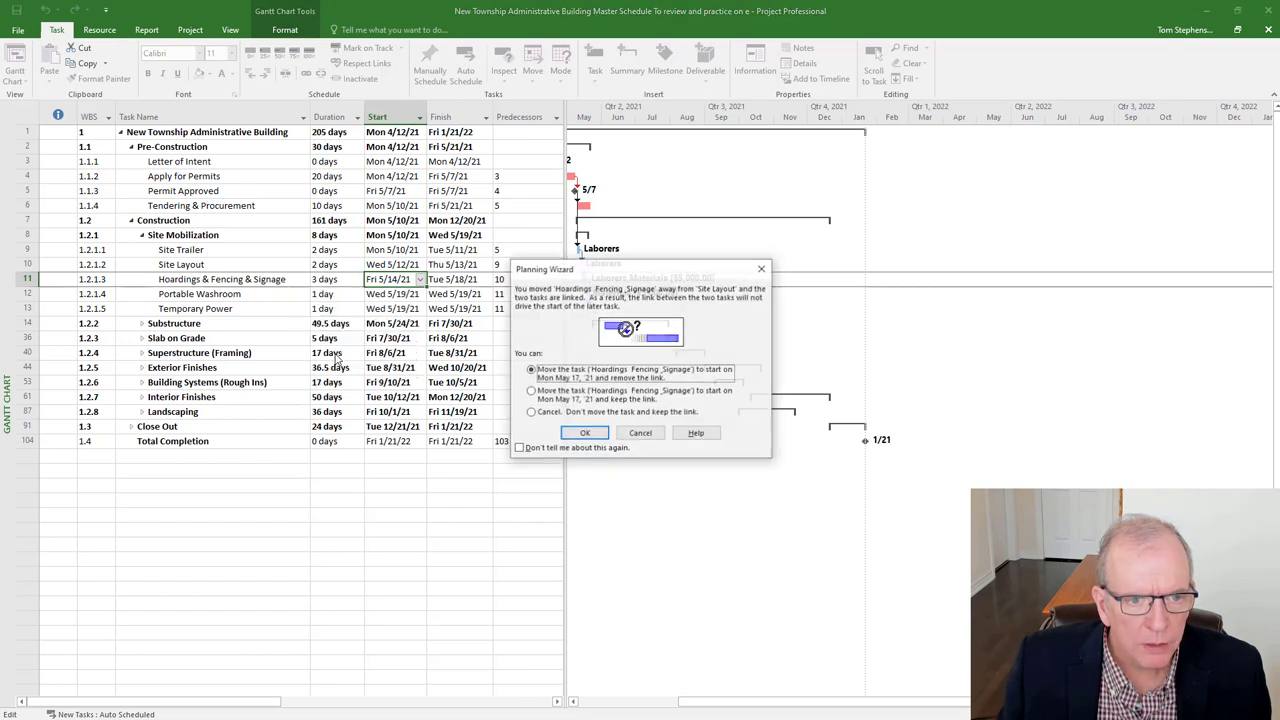
pyautogui.click(531, 392)
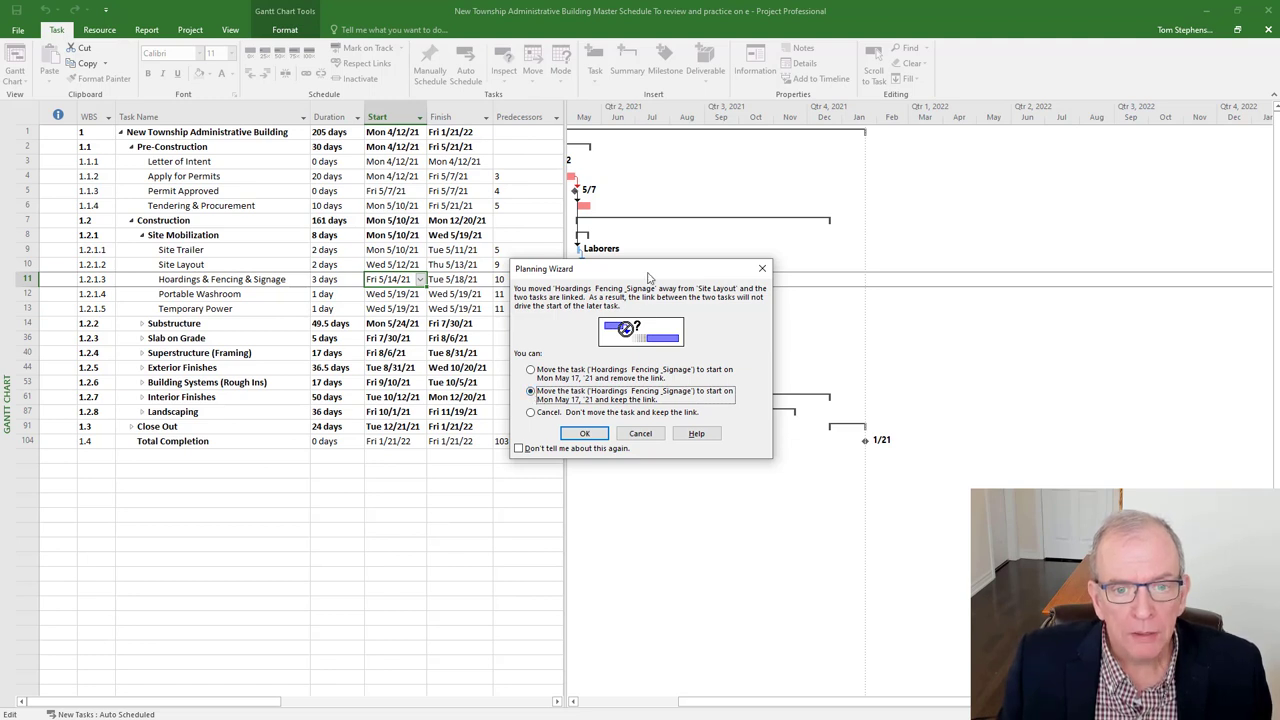
pyautogui.moveTo(685, 273); pyautogui.dragTo(959, 274)
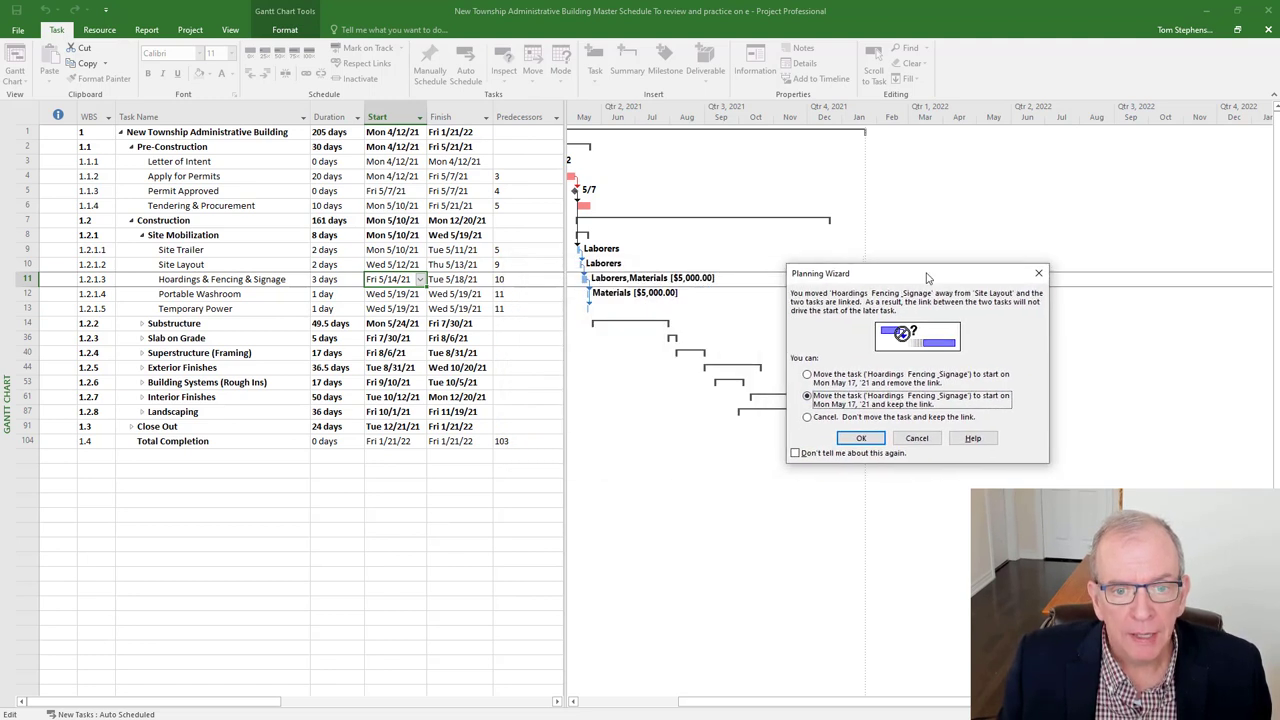
pyautogui.click(859, 435)
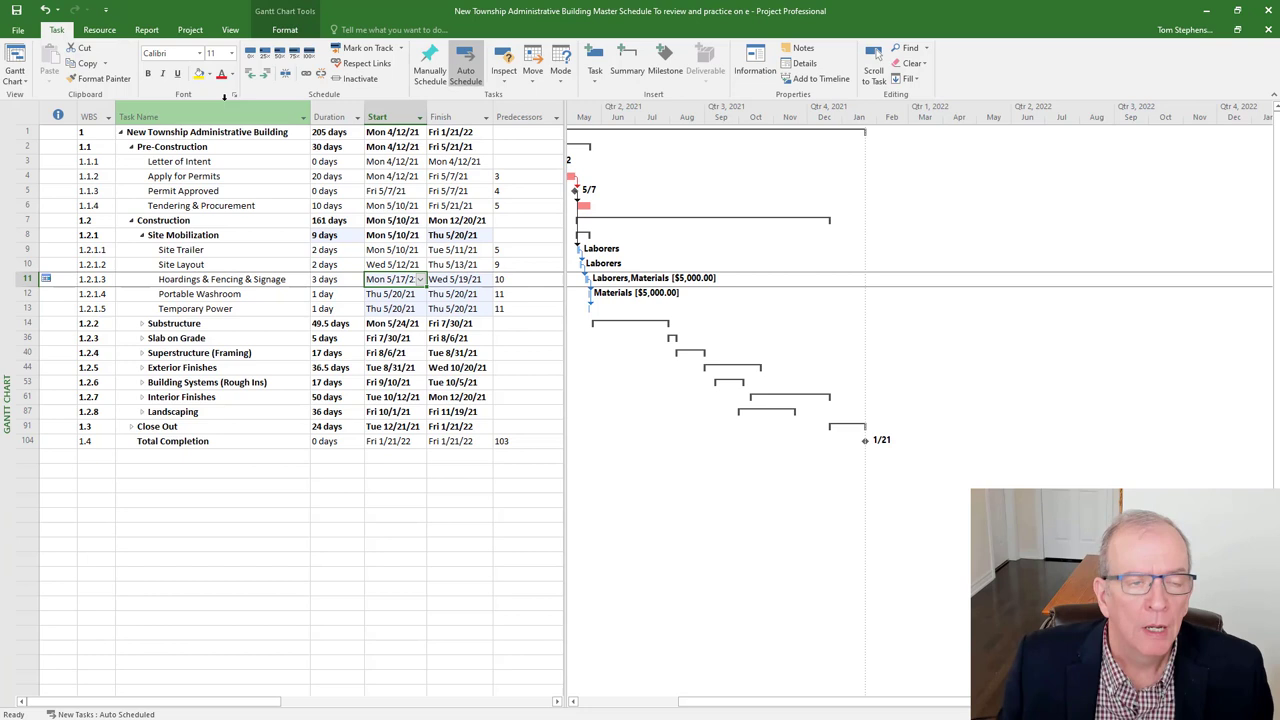
# Step: Expand the schedule outline to show all subtasks
pyautogui.click(230, 30)
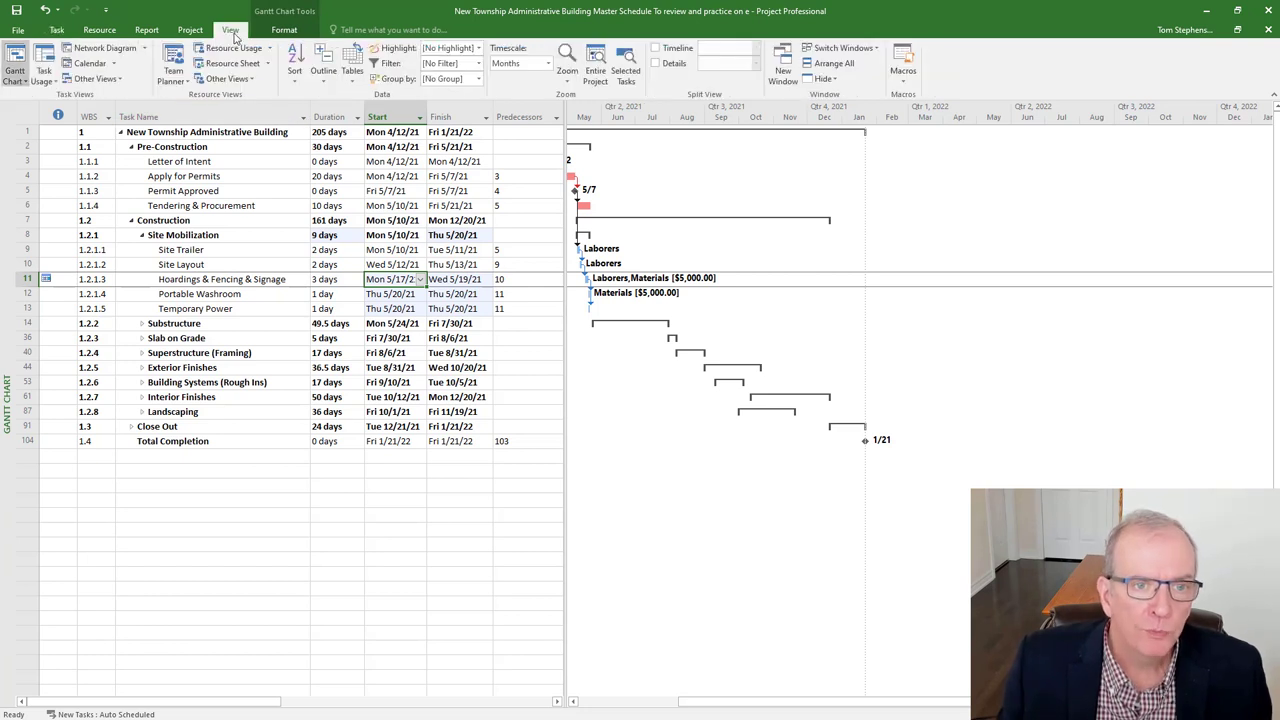
pyautogui.click(323, 80)
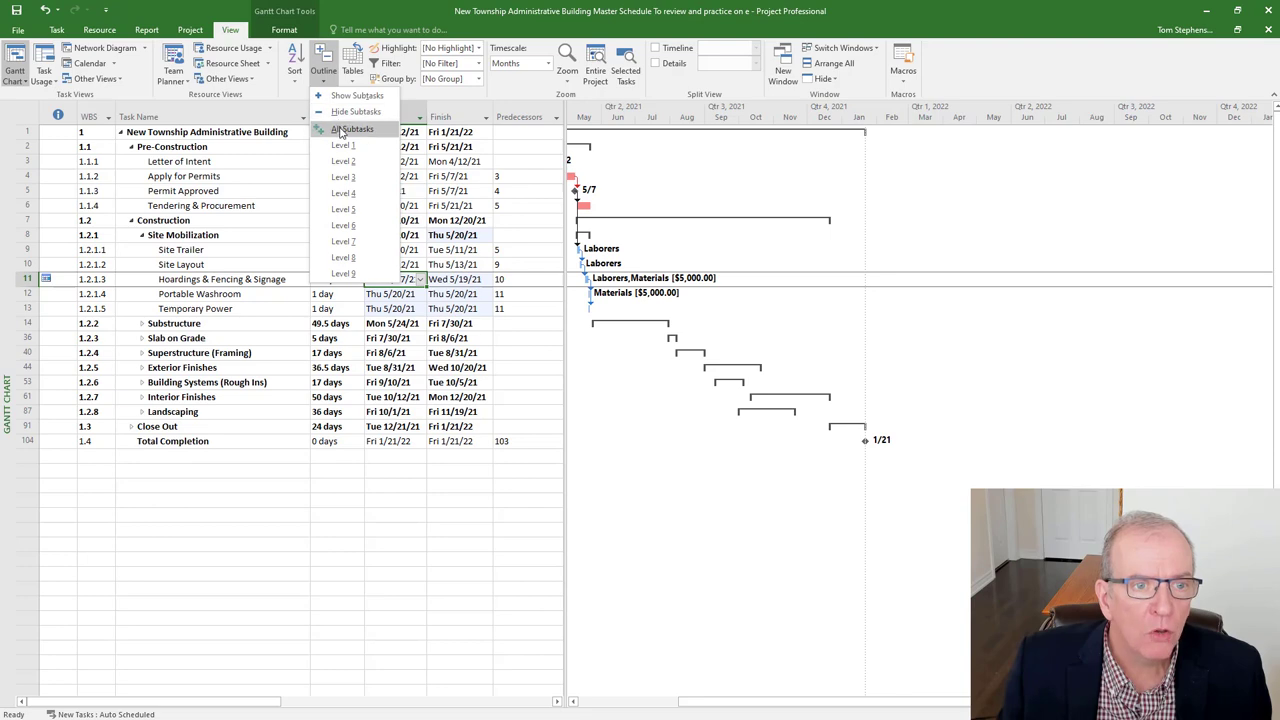
pyautogui.click(340, 132)
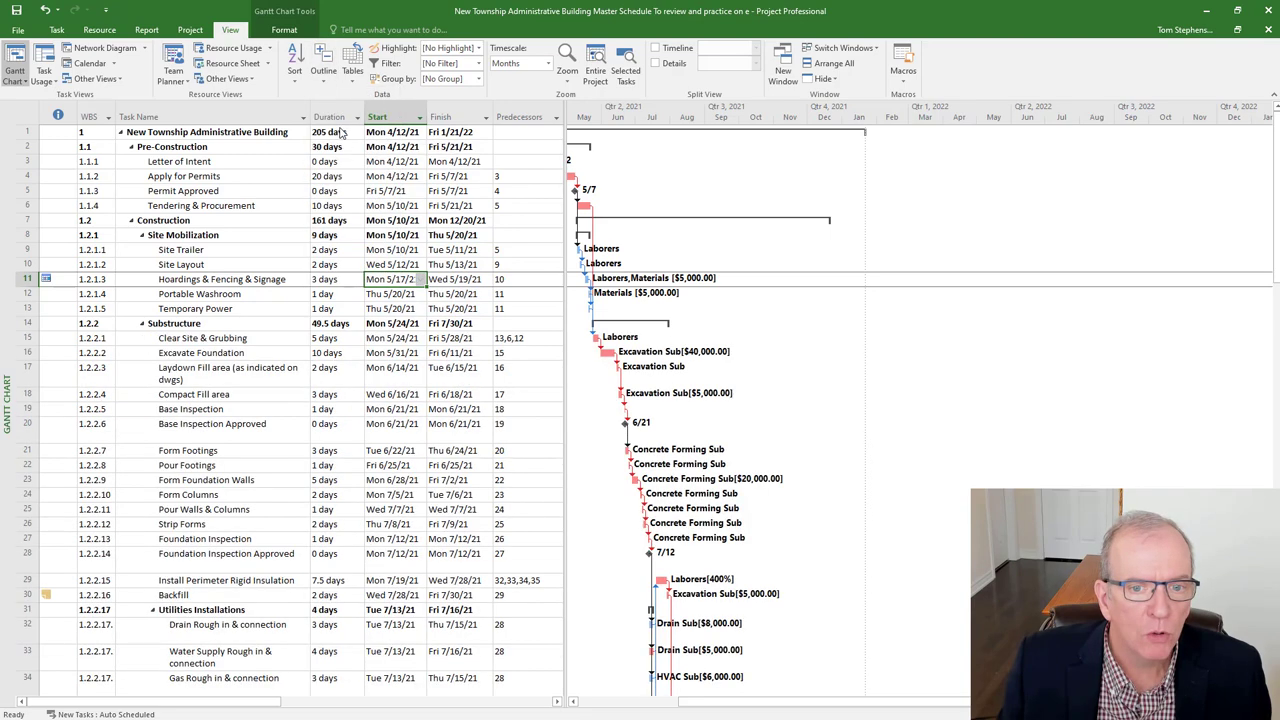
# Step: Examine the indicator beside Hoardings & Fencing & Signage and select the whole Indicators column
pyautogui.scroll(-1, 371, 278)
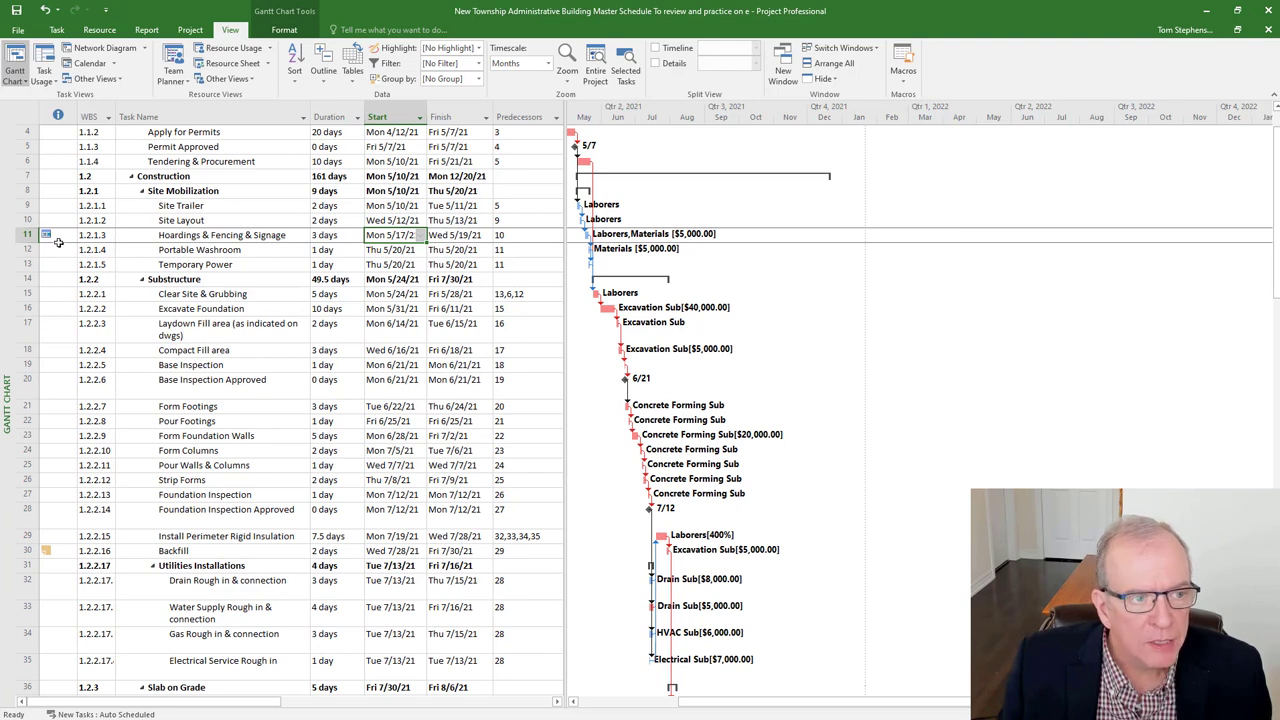
pyautogui.moveTo(47, 233)
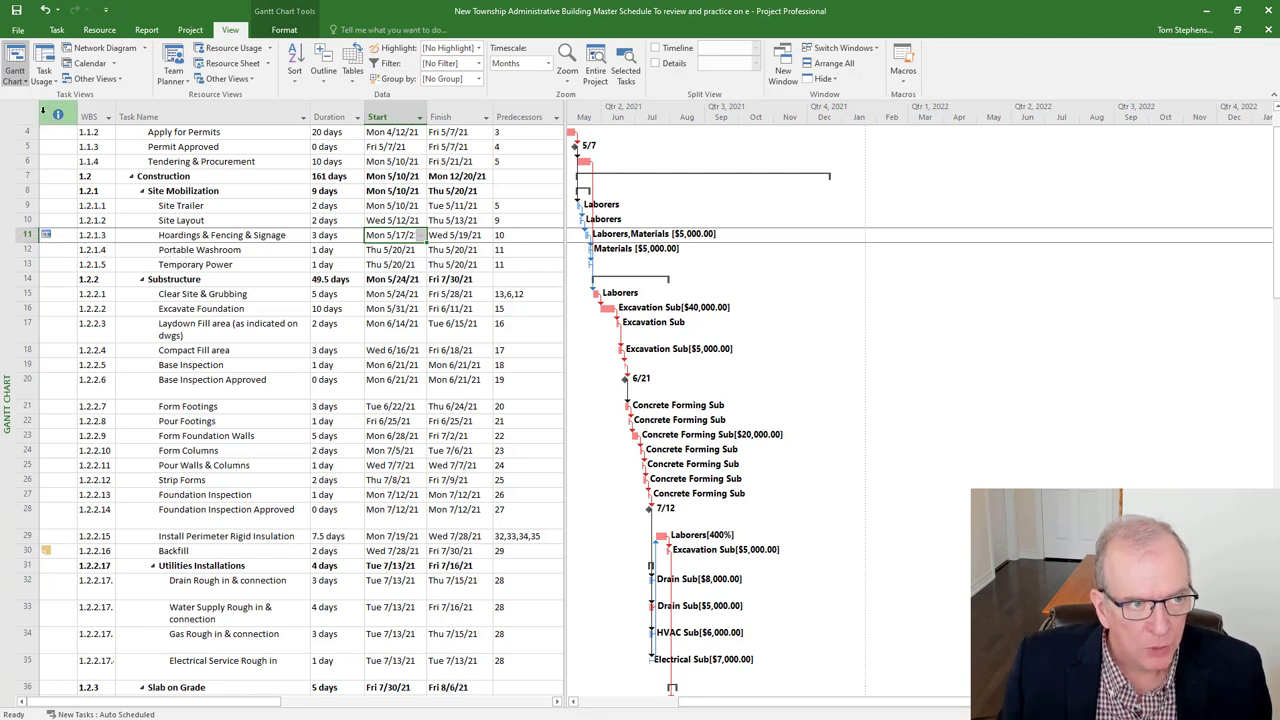
pyautogui.click(43, 111)
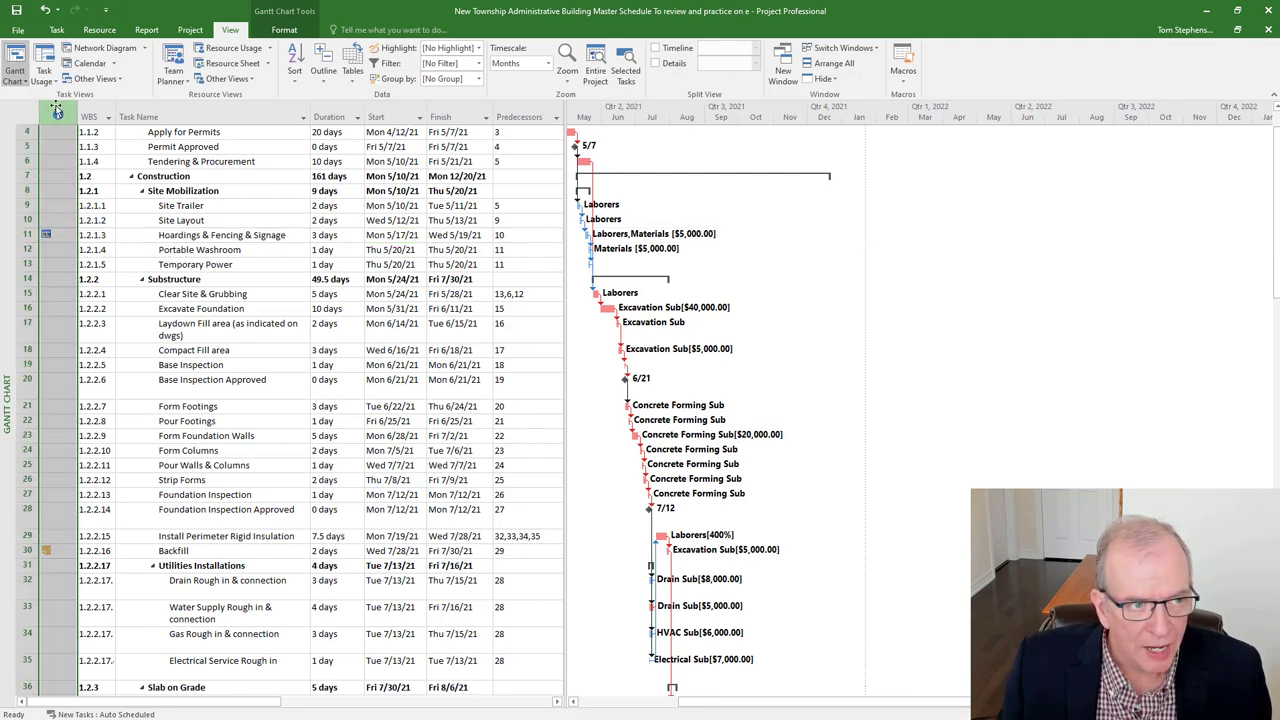
# Step: Select the whole task table and check which predefined table is applied, leaving it on Entry
pyautogui.click(21, 110)
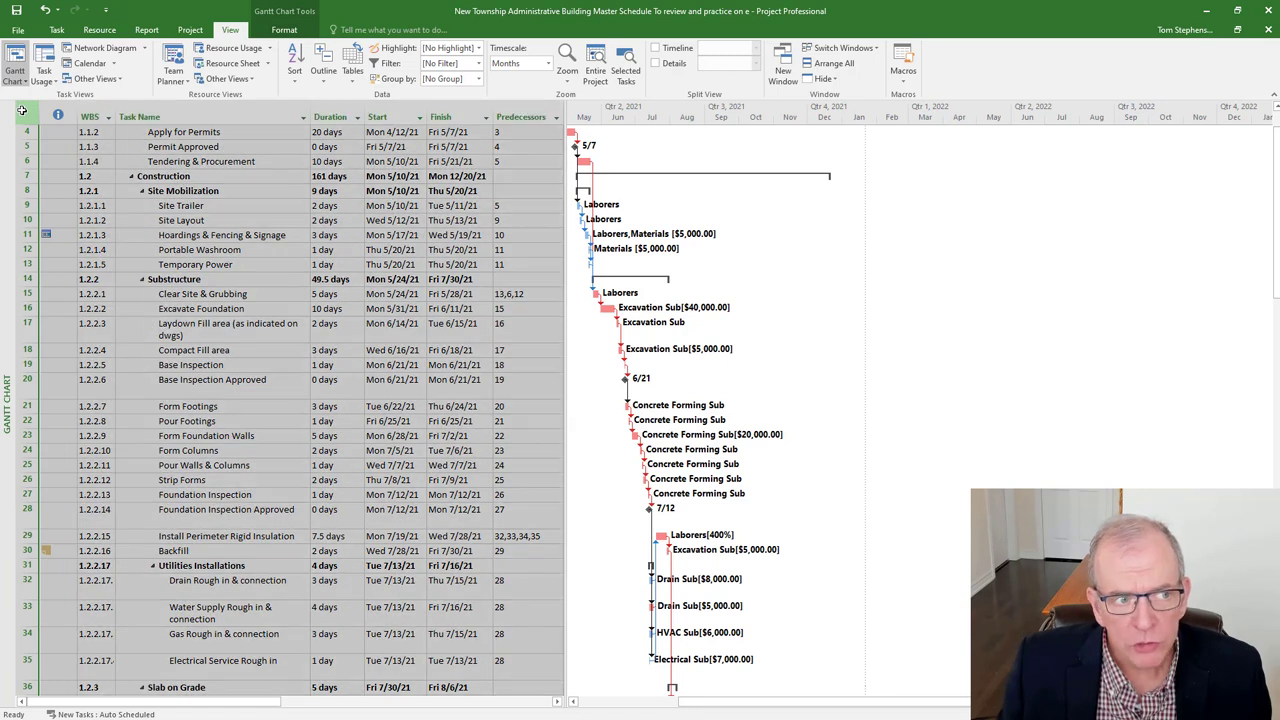
pyautogui.rightClick(21, 110)
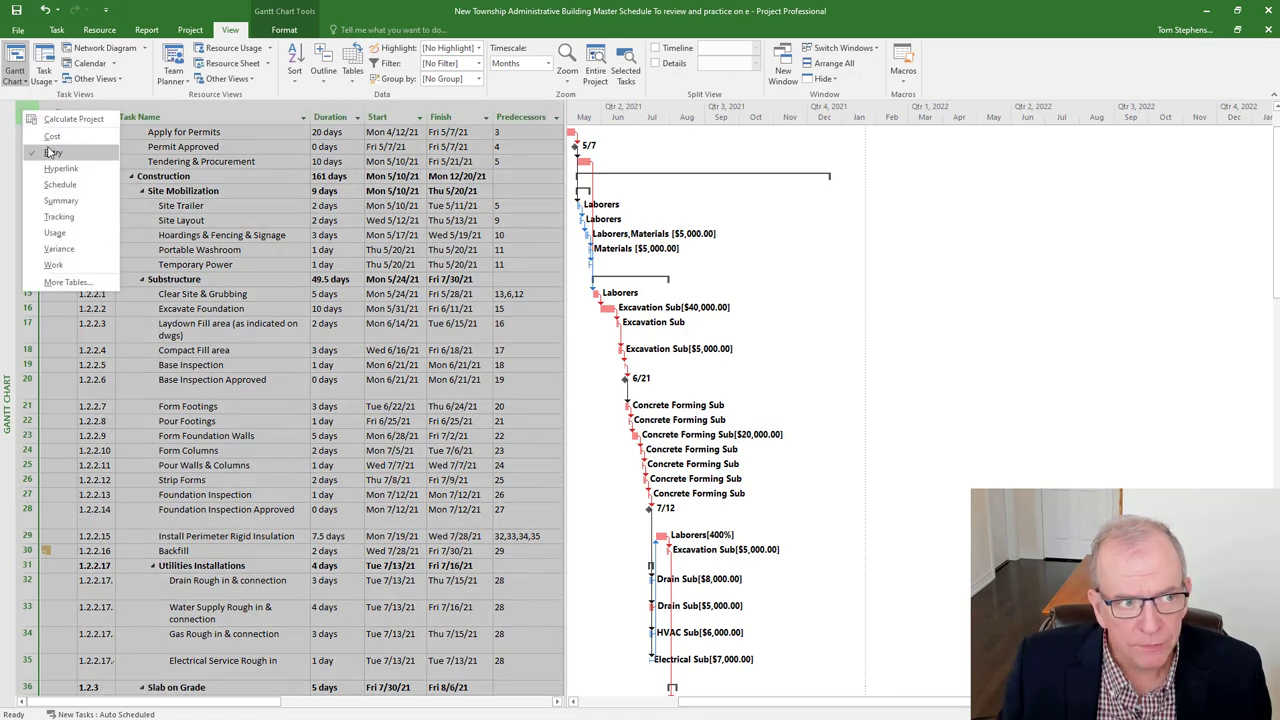
pyautogui.rightClick(25, 108)
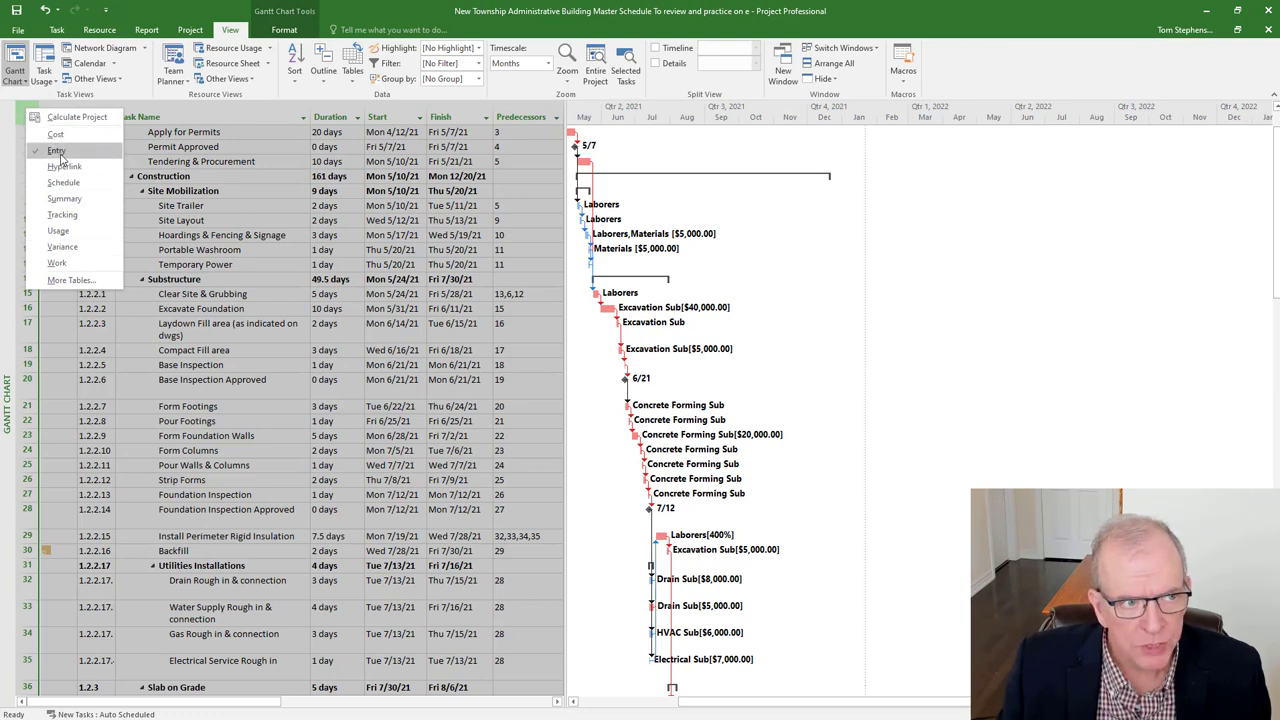
pyautogui.press('Escape')
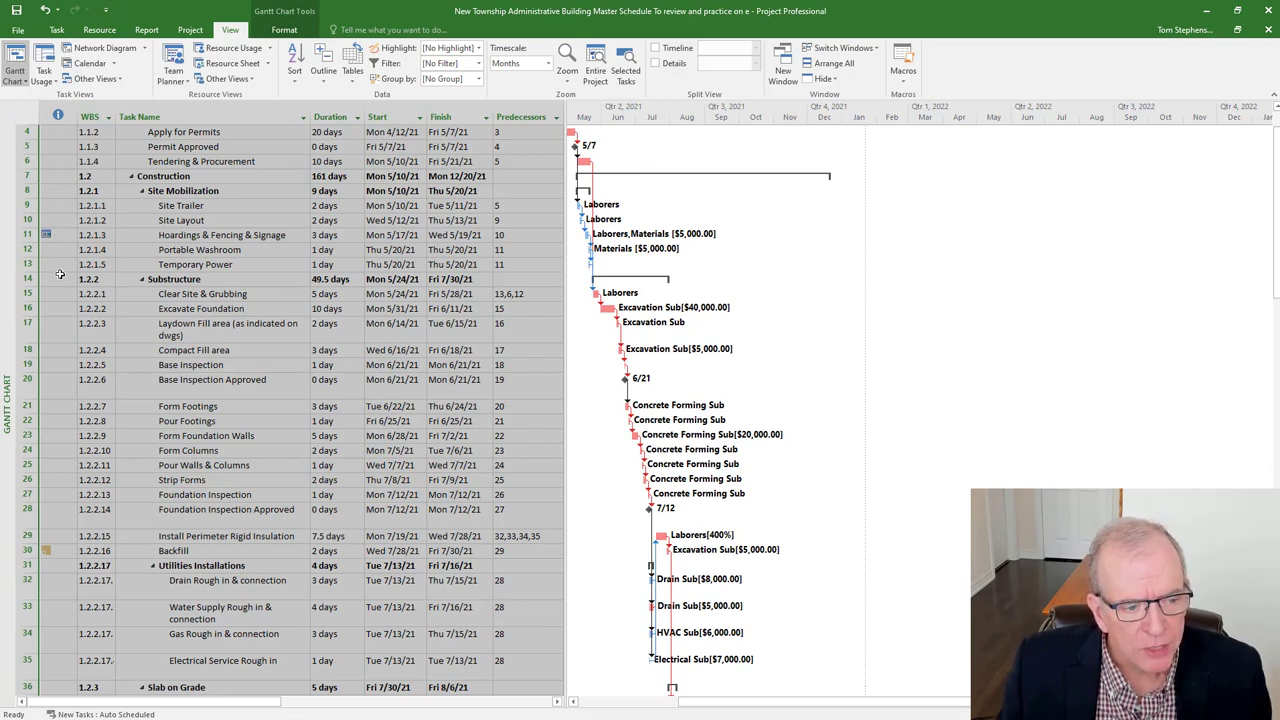
# Step: Inspect the Backfill indicator and the Hoardings & Fencing & Signage constraint note, and select the Hoardings & Fencing & Signage task
pyautogui.moveTo(43, 549)
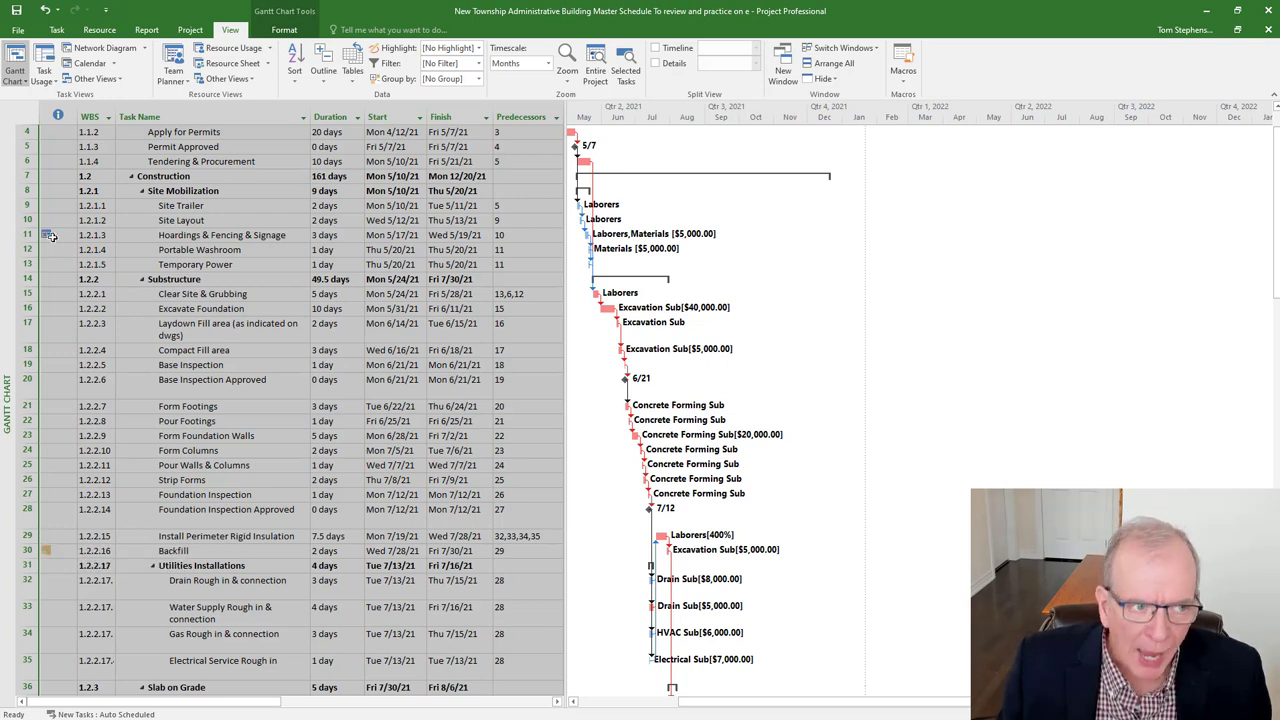
pyautogui.moveTo(50, 236)
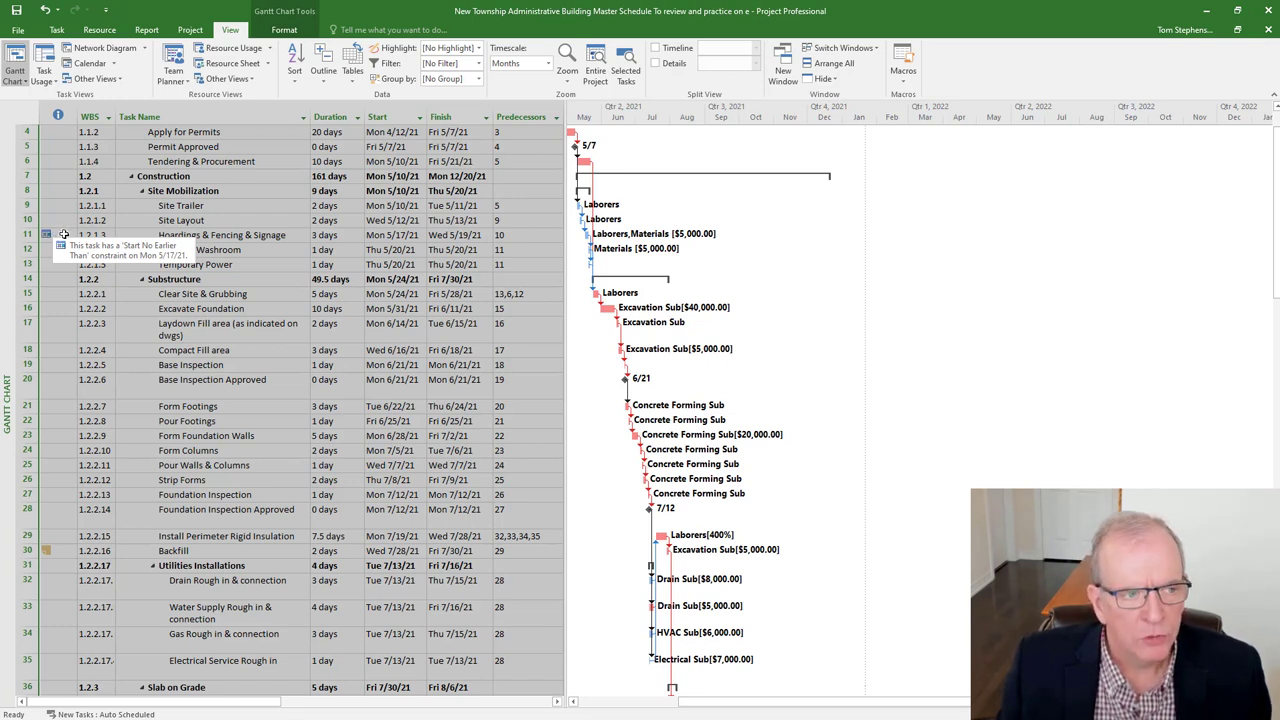
pyautogui.click(54, 153)
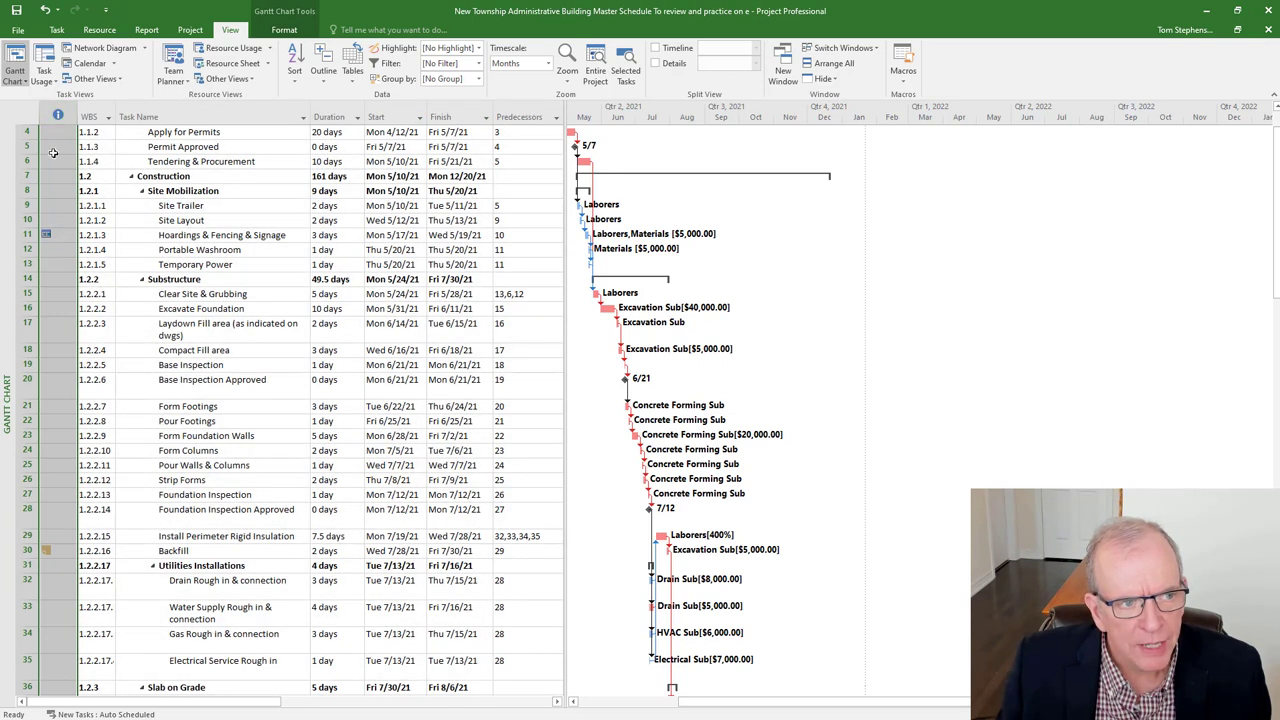
pyautogui.click(259, 235)
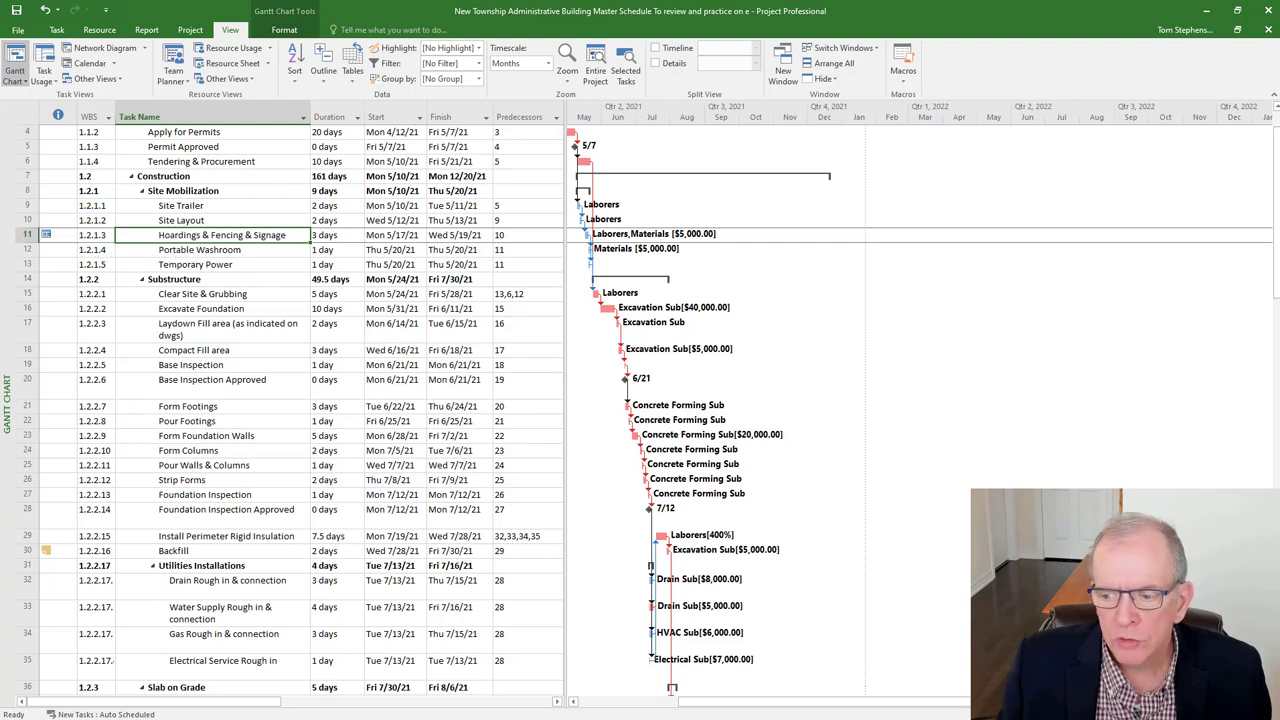
# Step: Show the May to October 2021 bars on a 5-day timescale and set the Site Layout duration to 1 day
pyautogui.scroll(3, 920, 400)
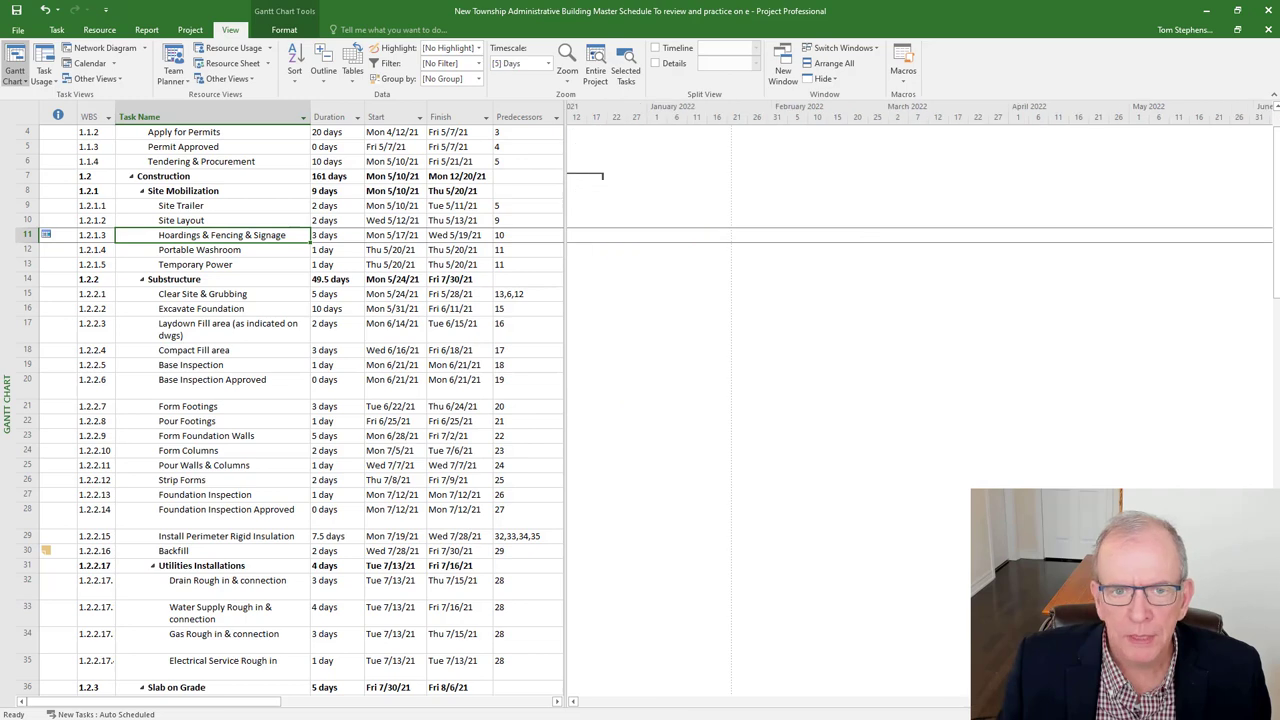
pyautogui.moveTo(955, 701); pyautogui.dragTo(768, 677)
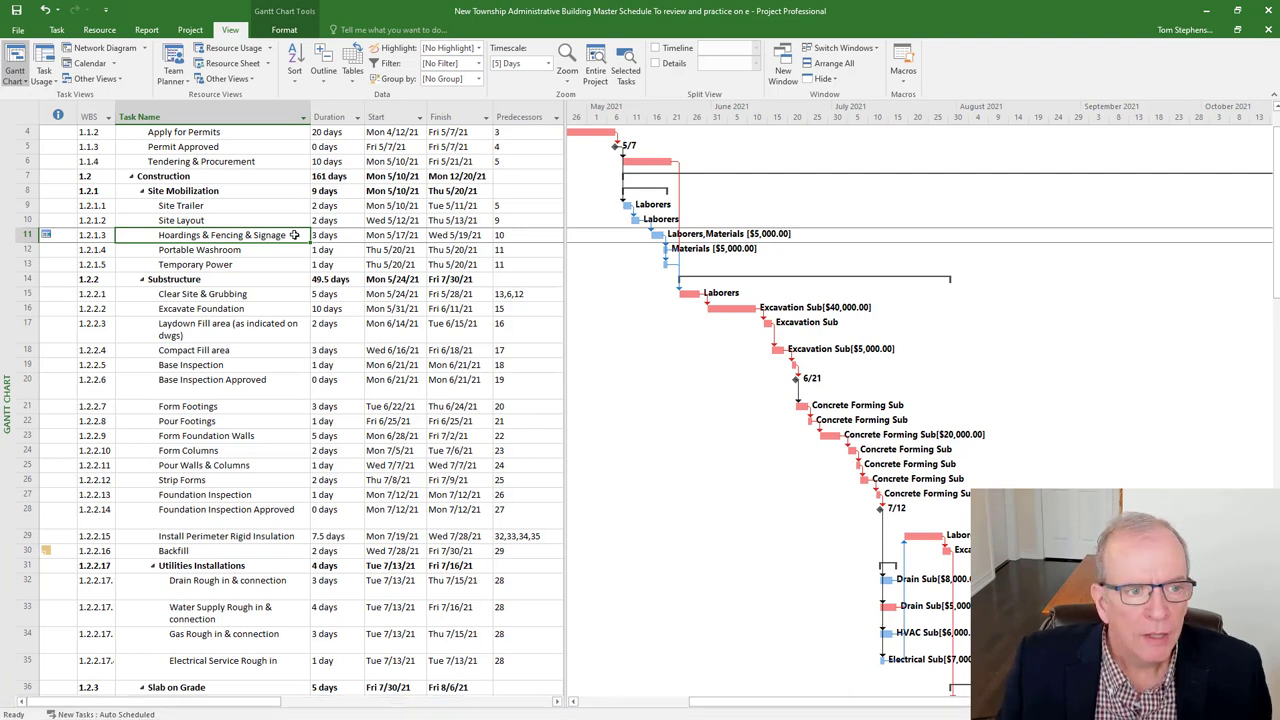
pyautogui.click(333, 220)
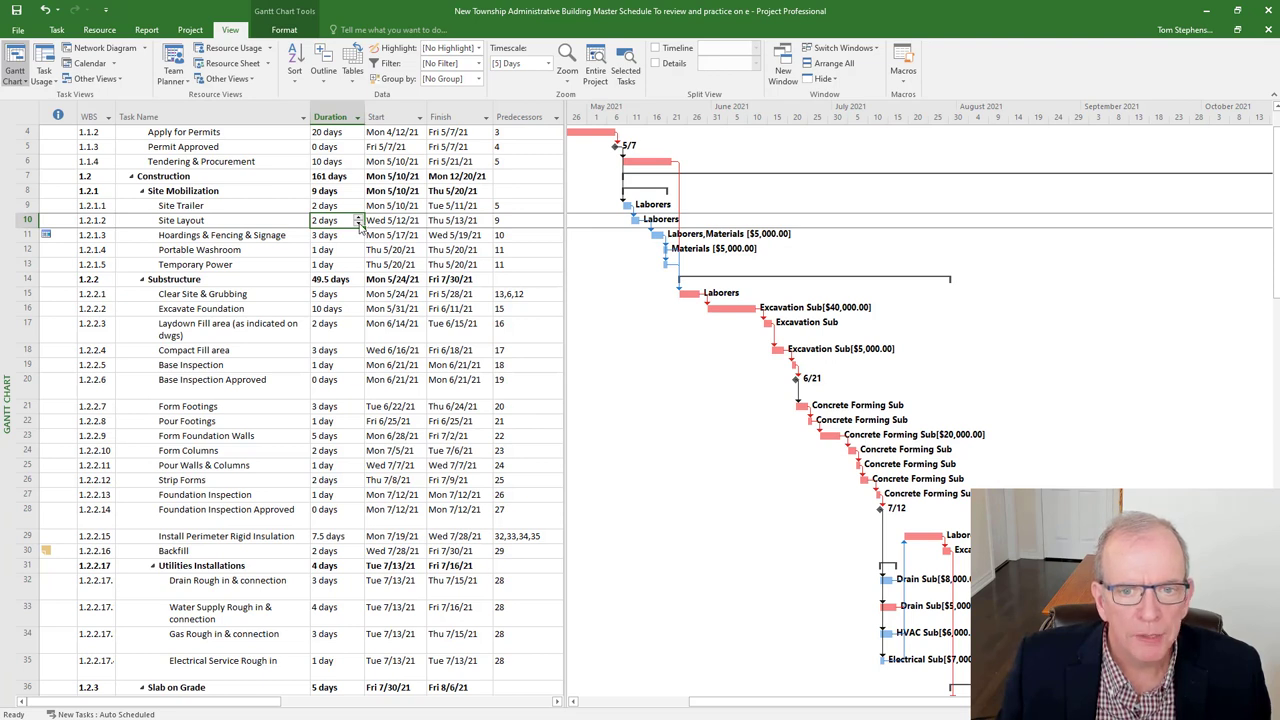
pyautogui.click(359, 225)
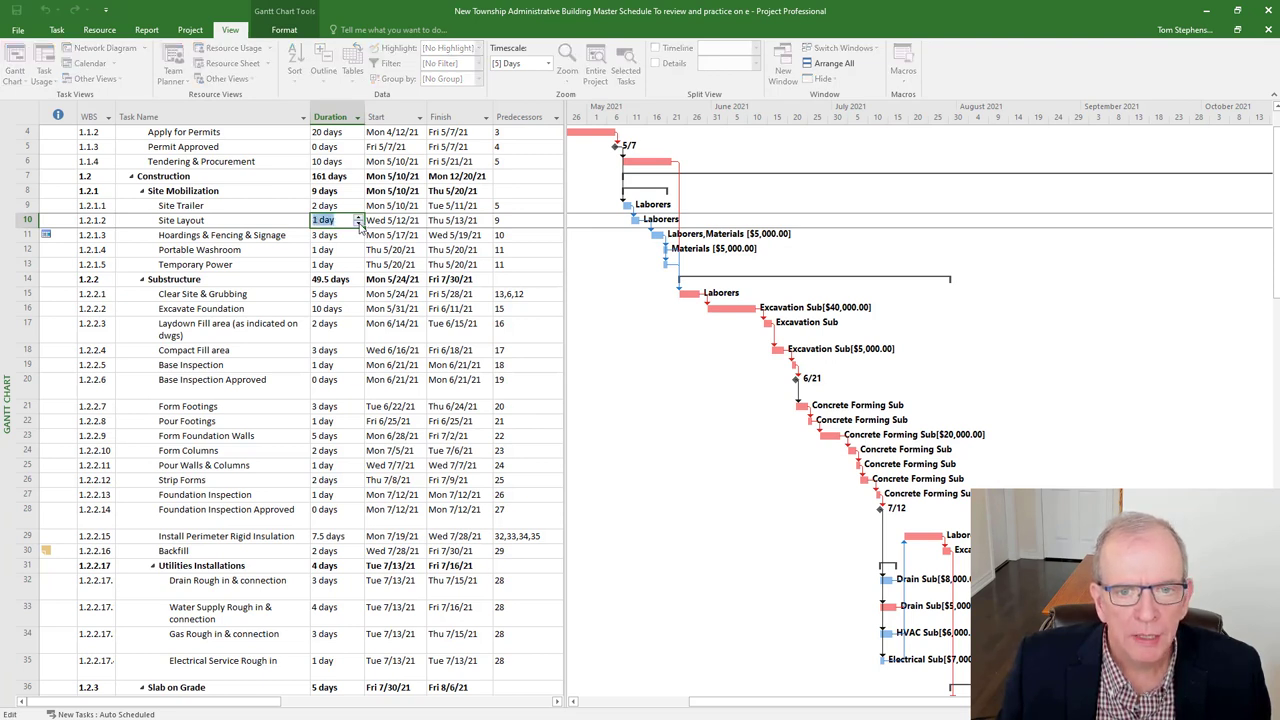
pyautogui.click(333, 264)
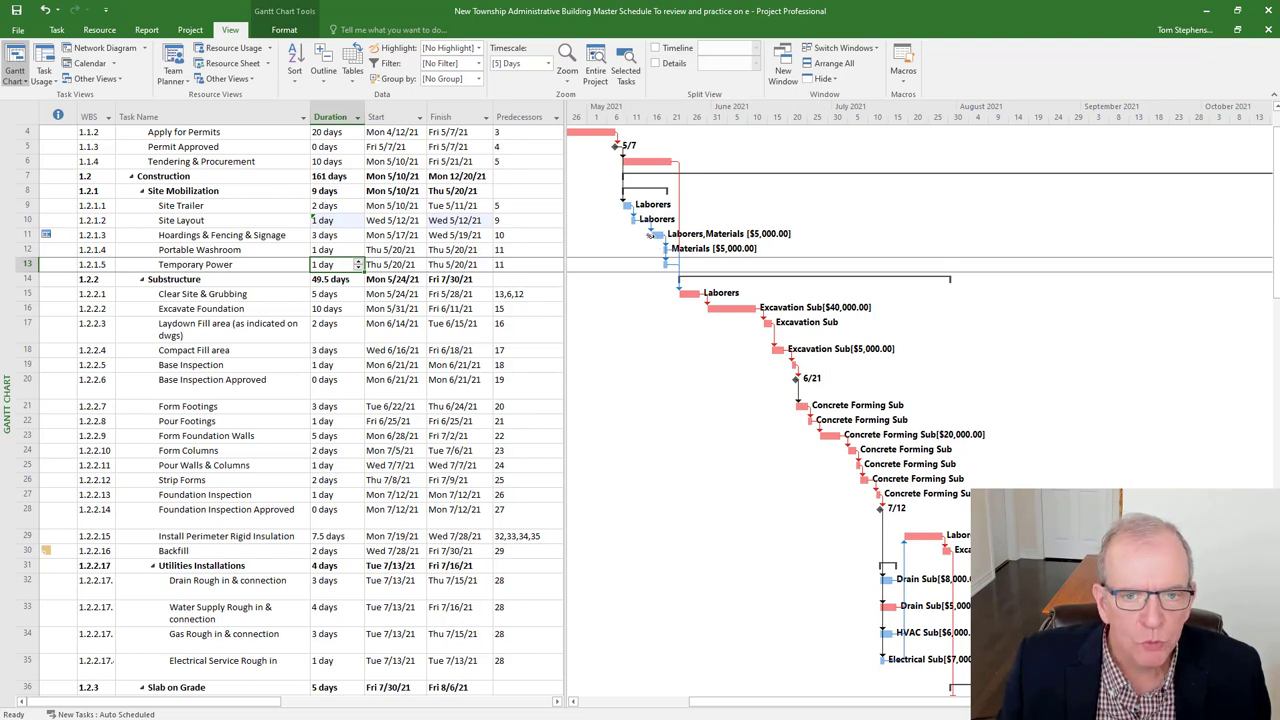
# Step: Inspect the start dates of Hoardings & Fencing & Signage and Portable Washroom, viewing the latter's date calendar without changing it
pyautogui.click(399, 234)
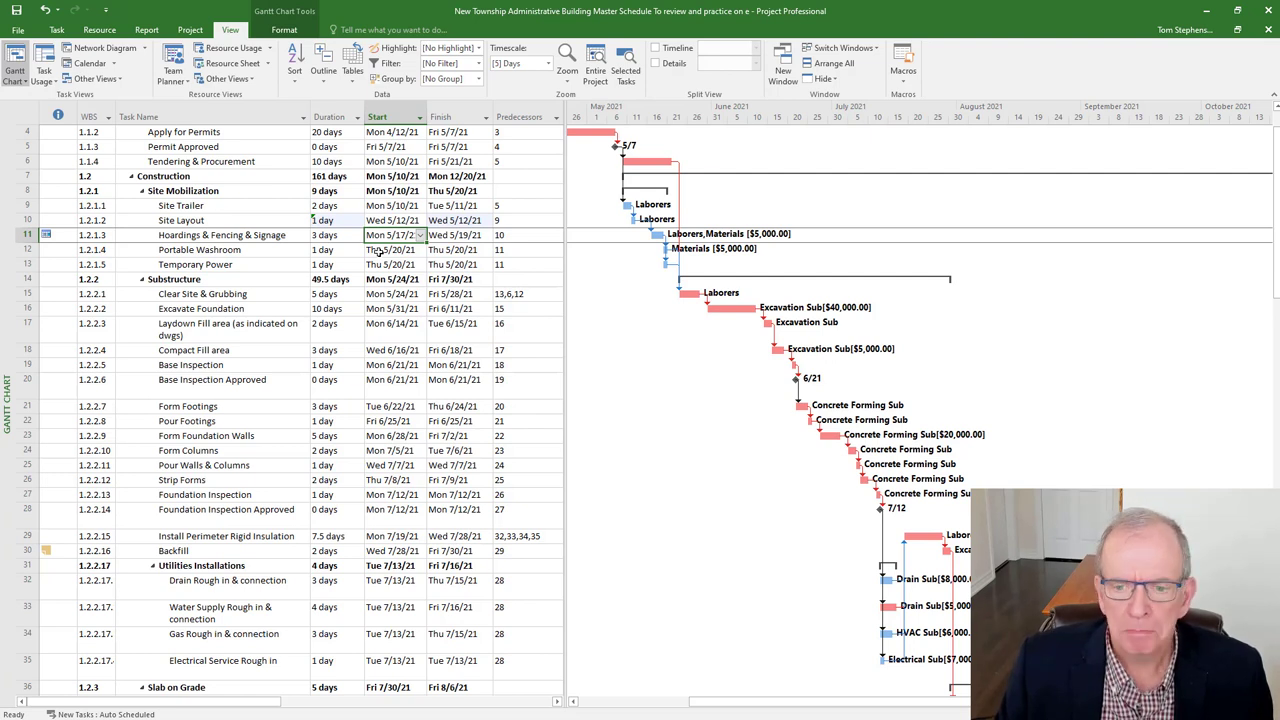
pyautogui.click(379, 251)
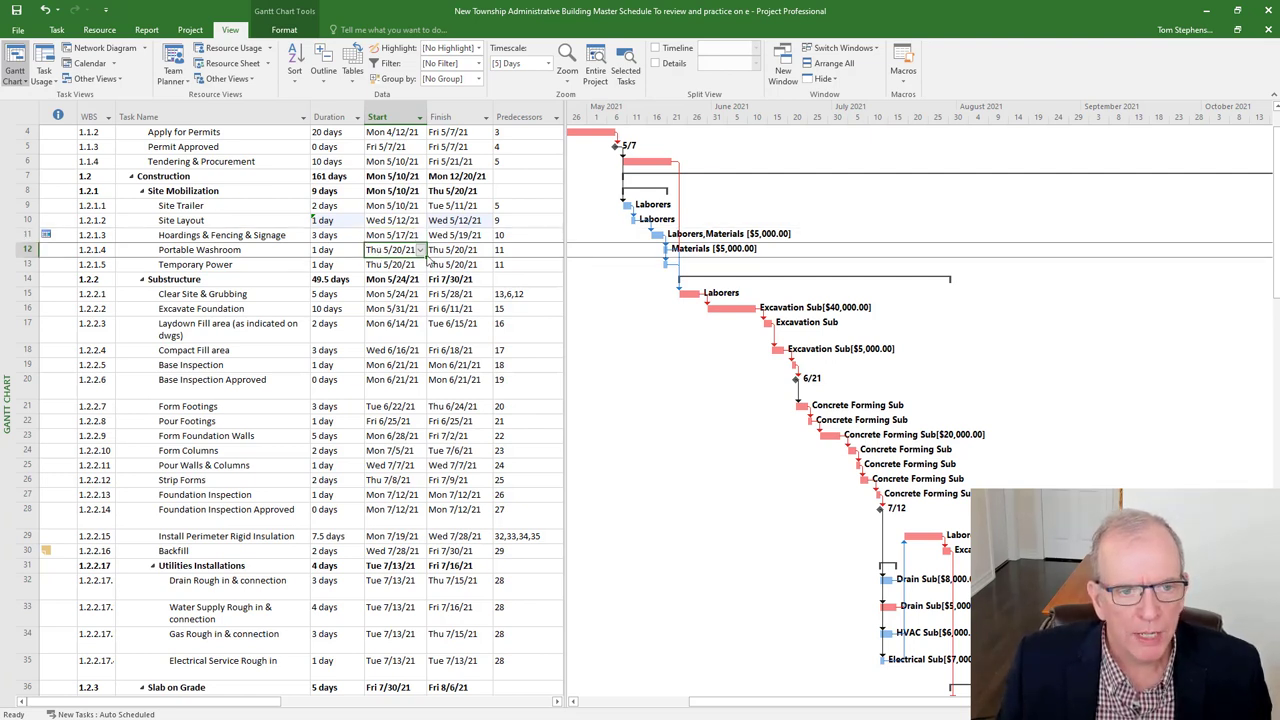
pyautogui.click(421, 251)
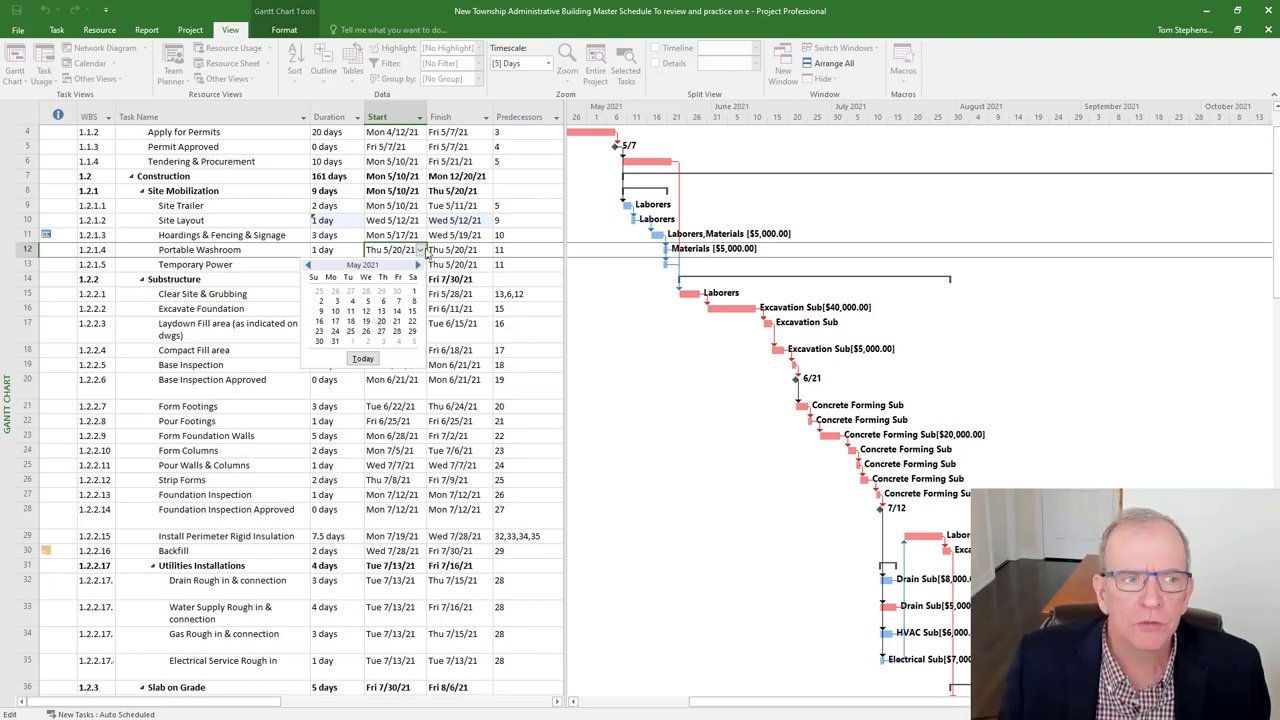
pyautogui.press('Escape')
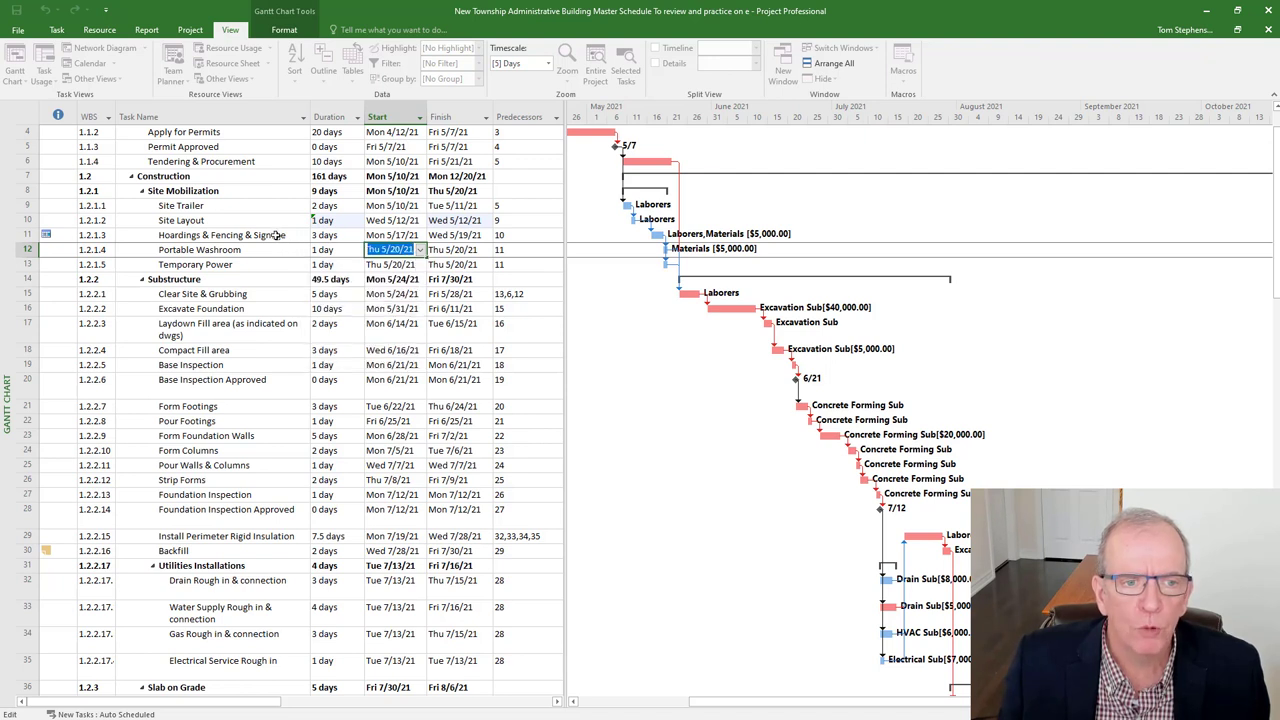
pyautogui.click(275, 235)
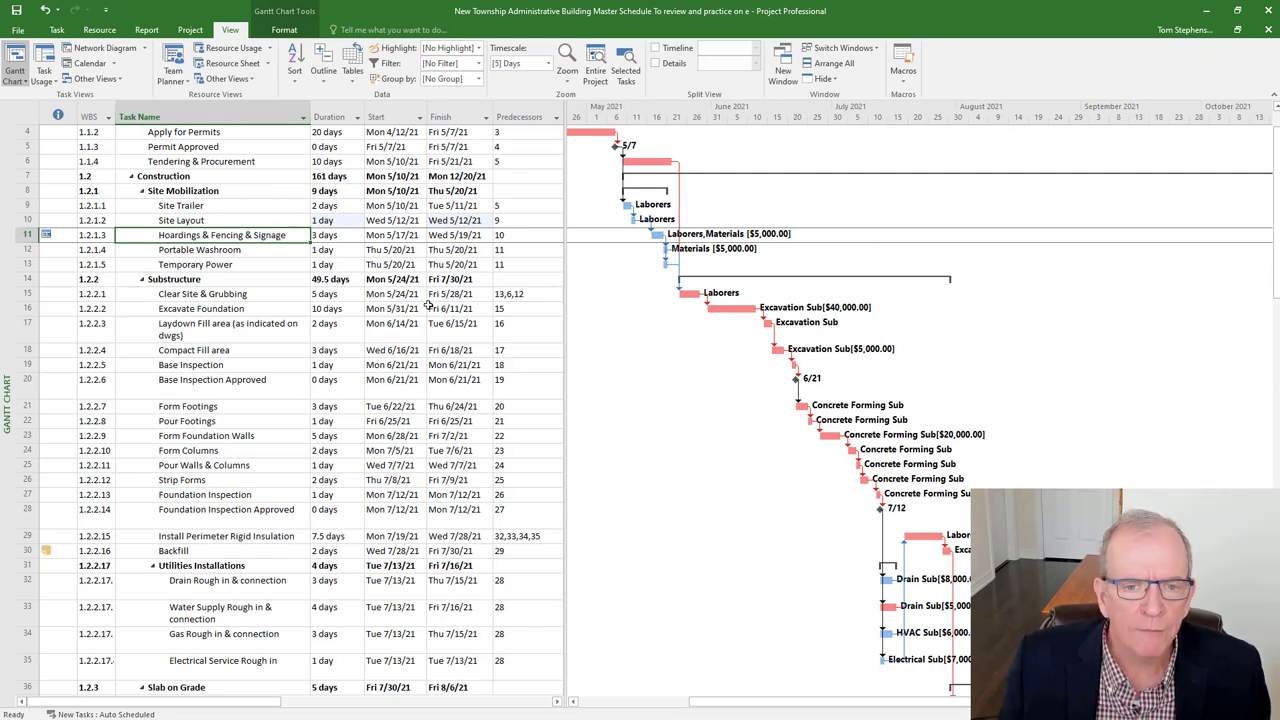
# Step: Move the Excavate Foundation start date to Wed 6/2/21 while keeping its link to Clear Site & Grubbing
pyautogui.click(226, 311)
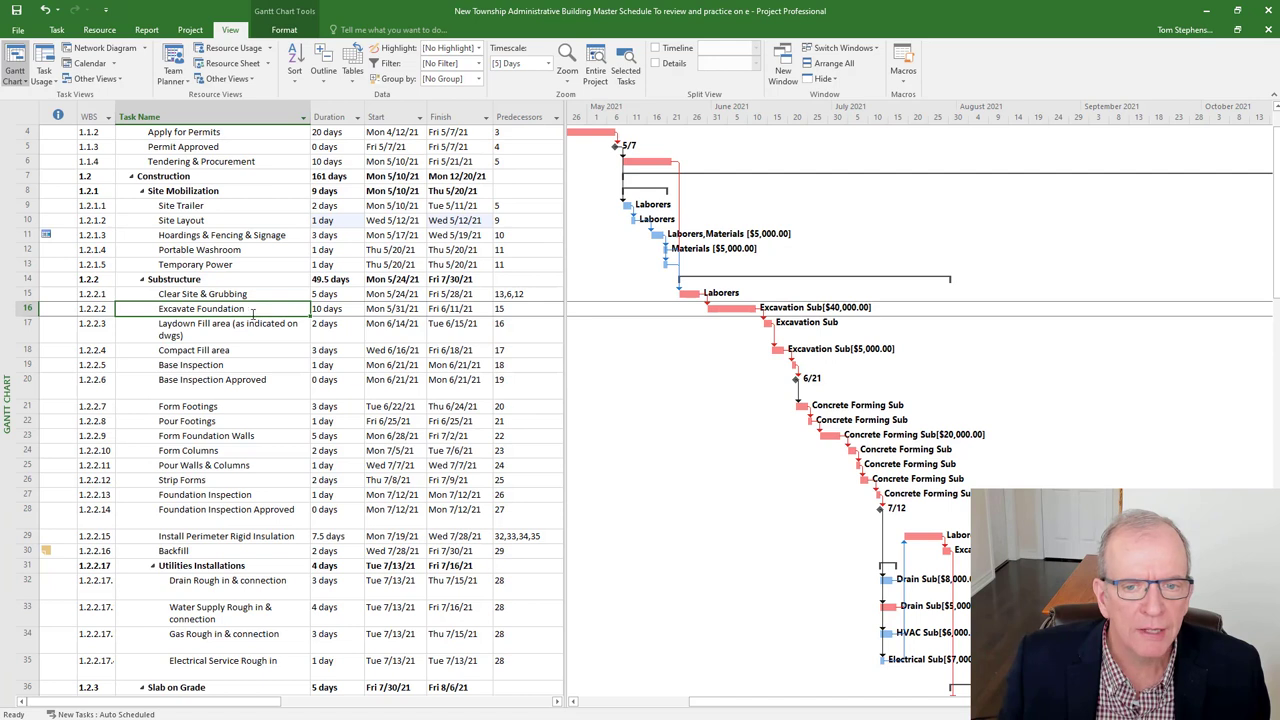
pyautogui.click(416, 310)
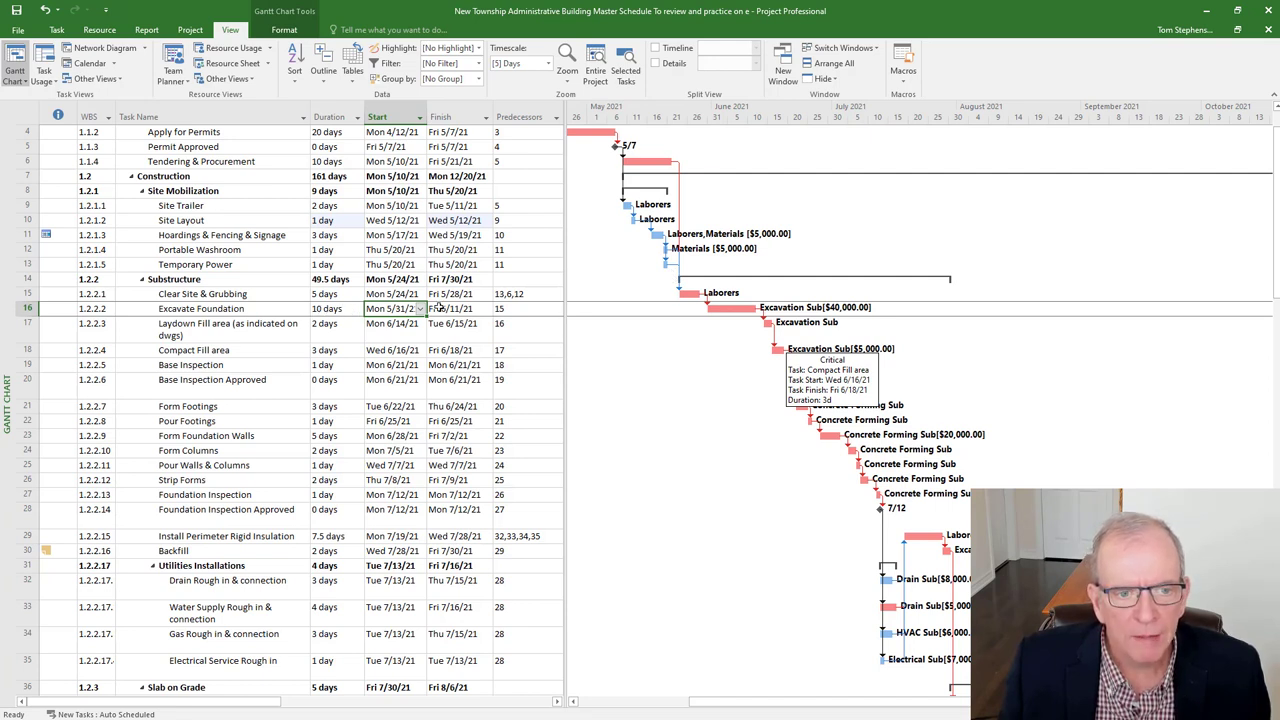
pyautogui.click(420, 309)
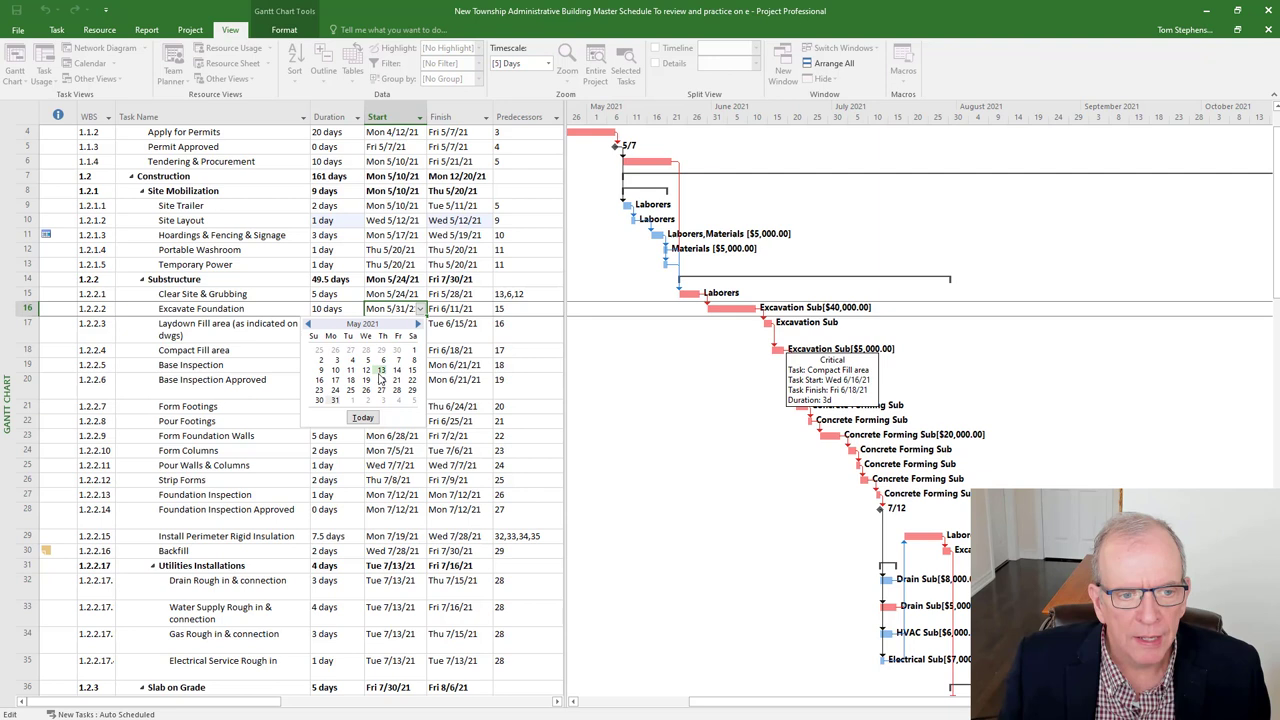
pyautogui.click(417, 325)
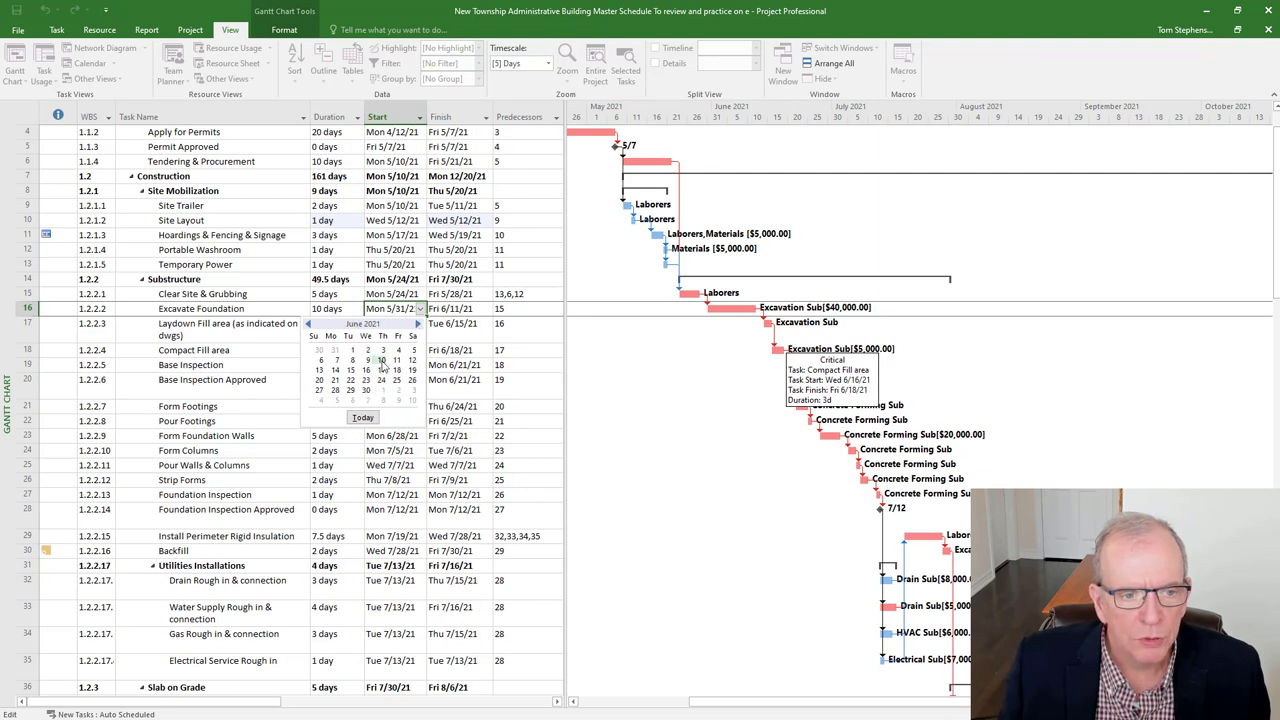
pyautogui.click(362, 350)
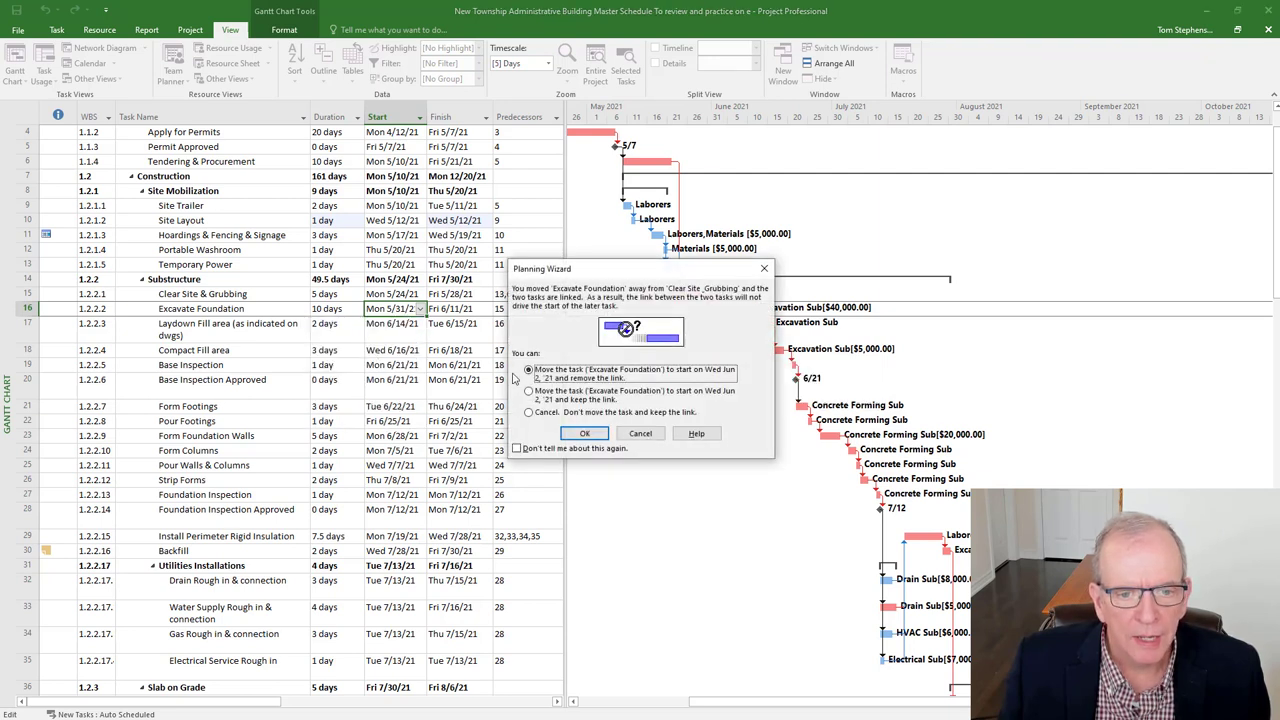
pyautogui.click(528, 391)
pyautogui.click(584, 433)
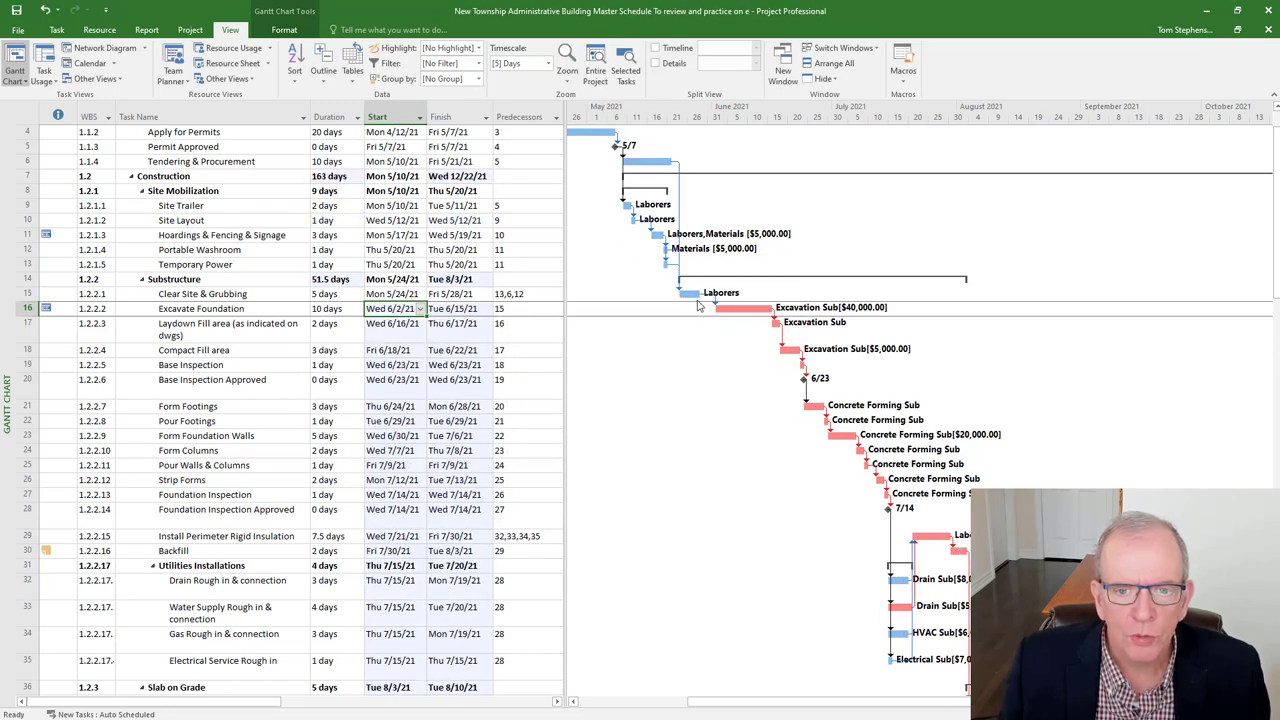
pyautogui.moveTo(701, 300)
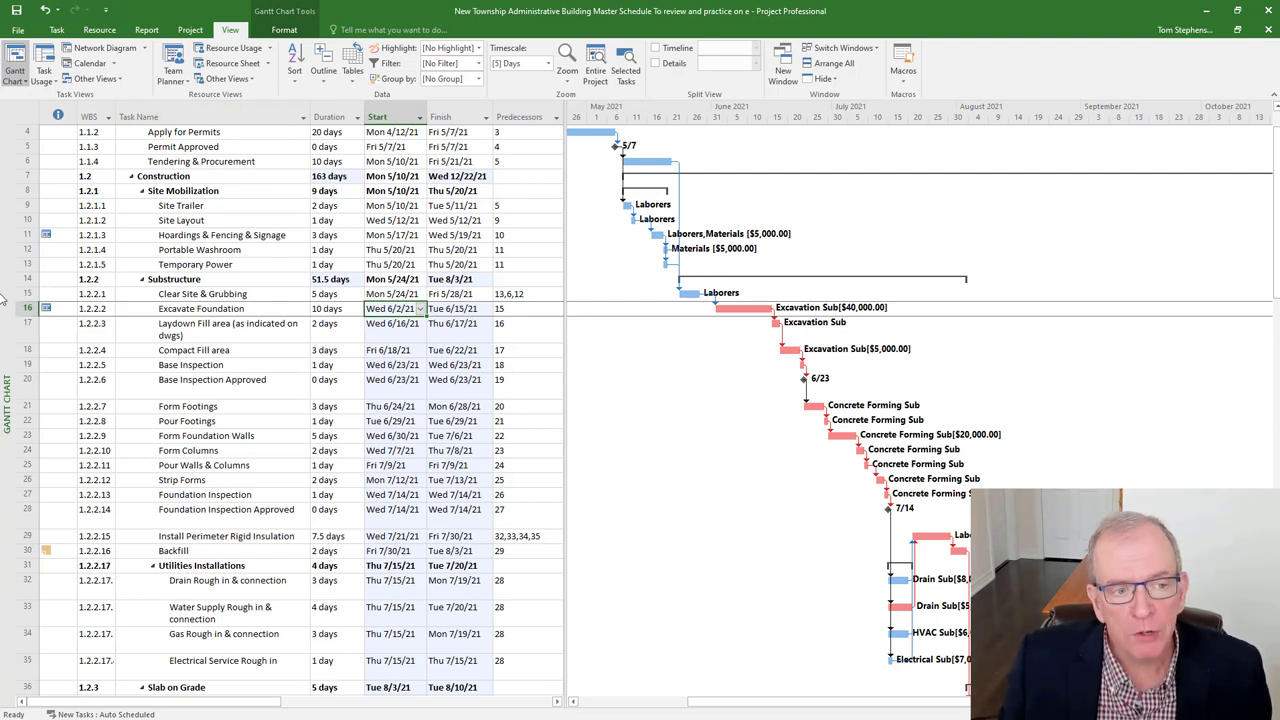
# Step: Set the Excavate Foundation constraint type to As Soon As Possible in its task information
pyautogui.doubleClick(240, 309)
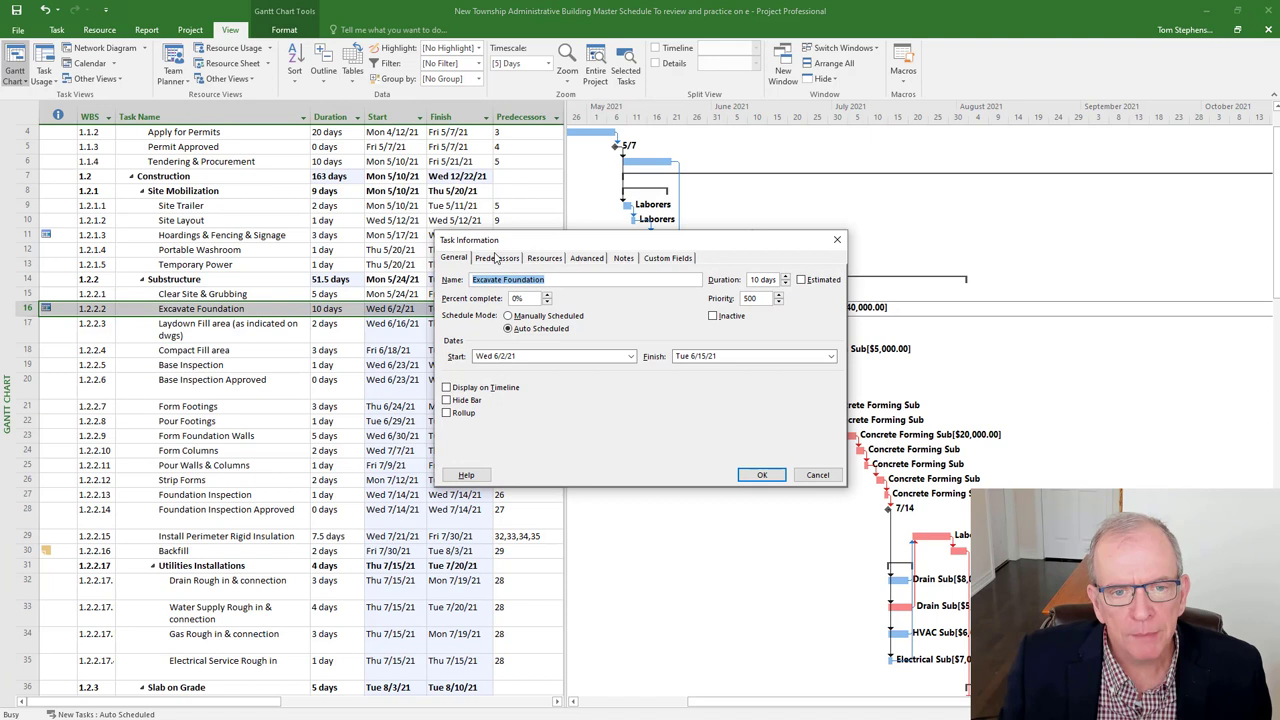
pyautogui.click(584, 258)
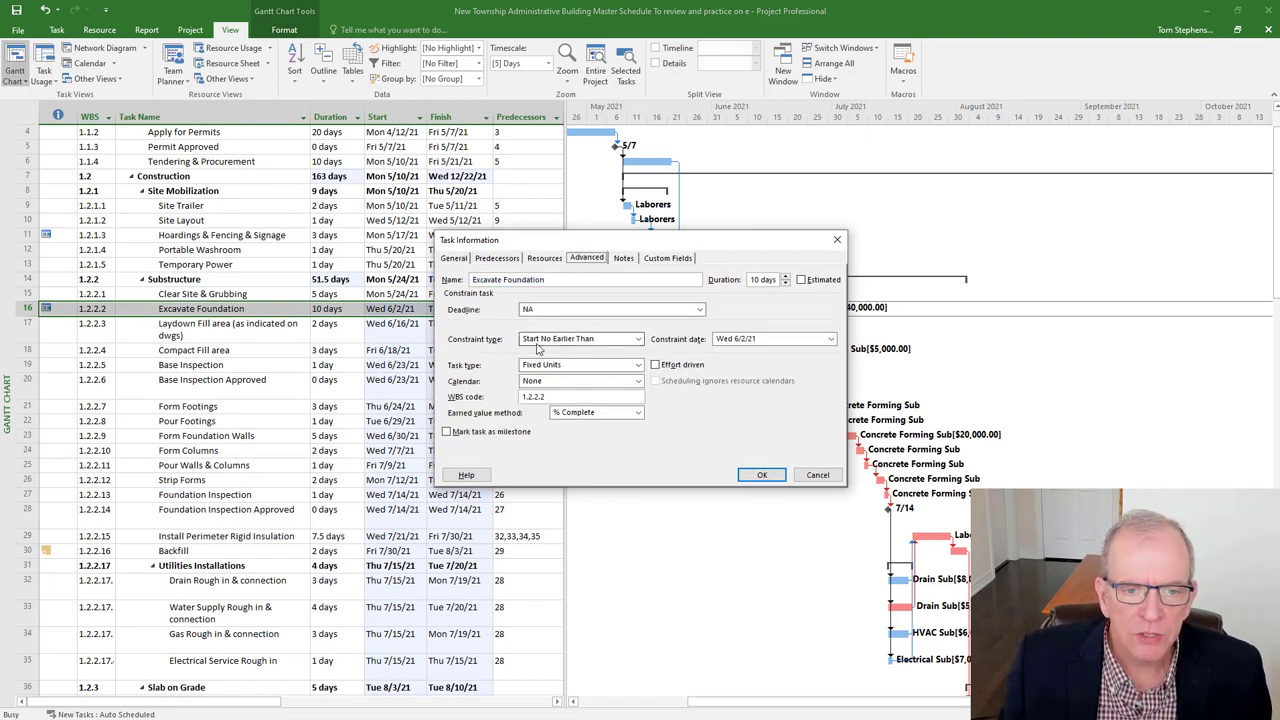
pyautogui.click(637, 339)
pyautogui.click(614, 364)
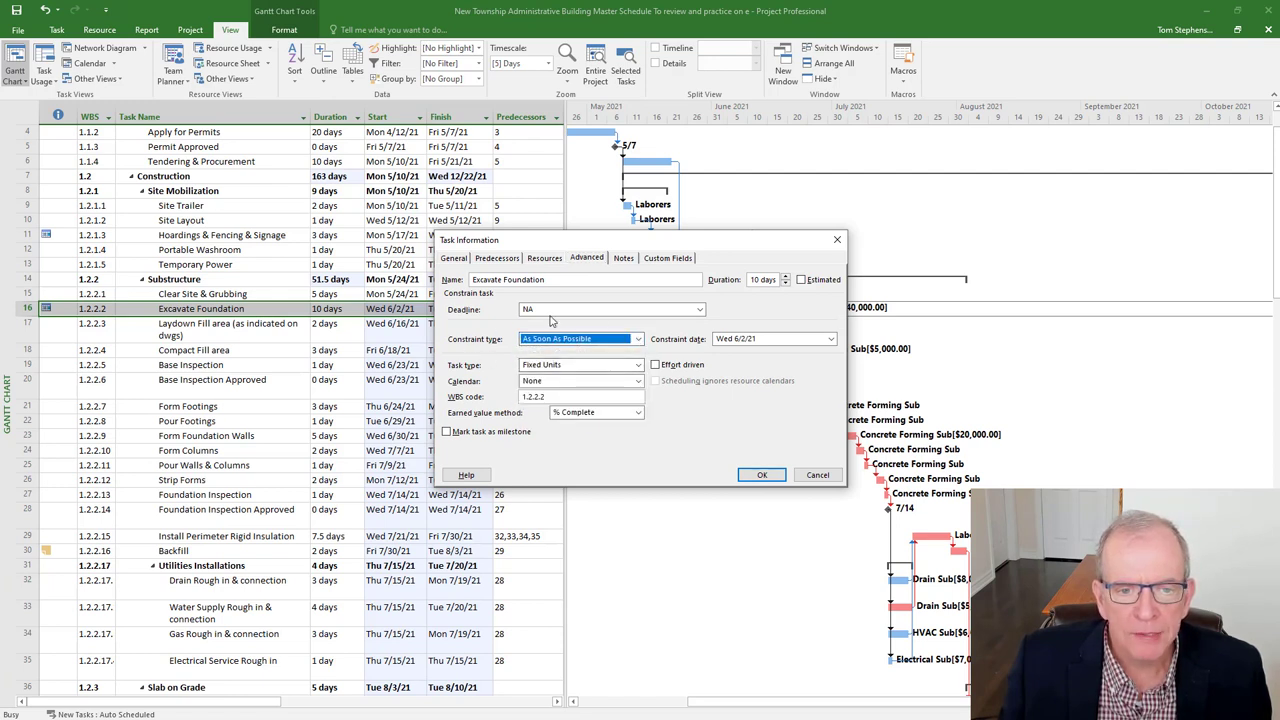
pyautogui.click(760, 477)
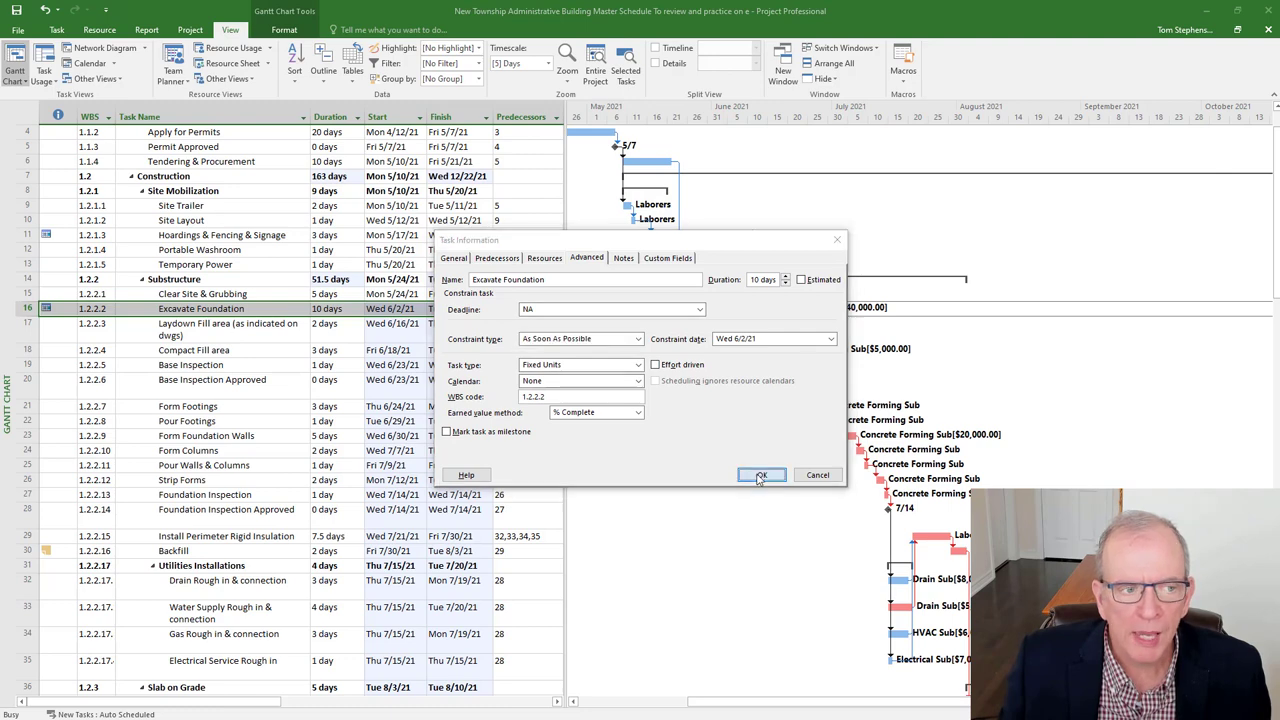
# Step: Set the Hoardings & Fencing & Signage constraint type to As Soon As Possible in its task information
pyautogui.doubleClick(235, 235)
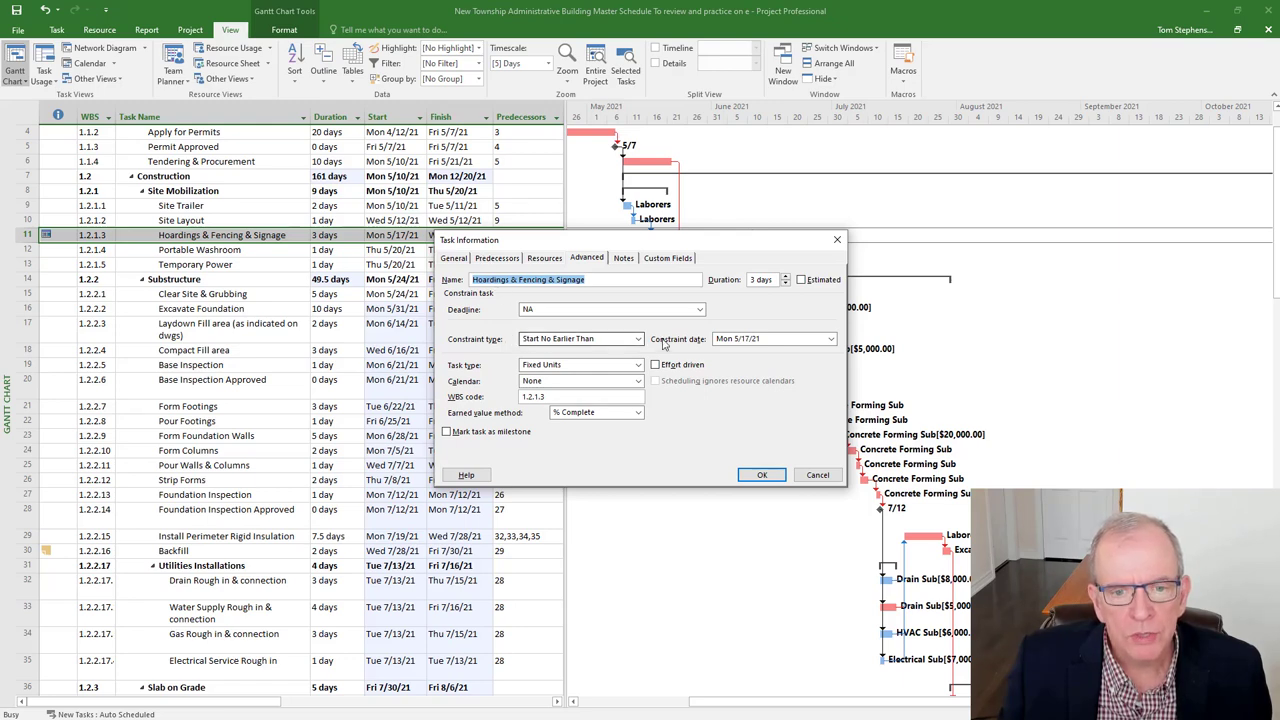
pyautogui.click(638, 340)
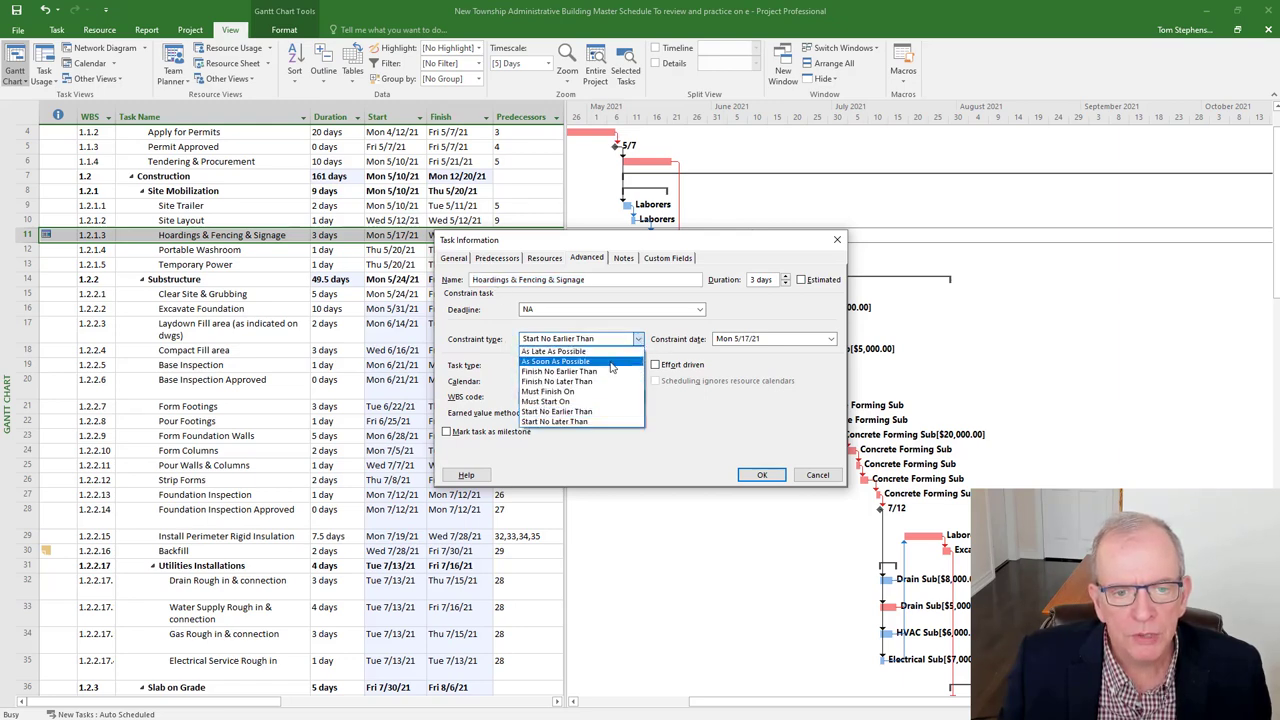
pyautogui.click(611, 362)
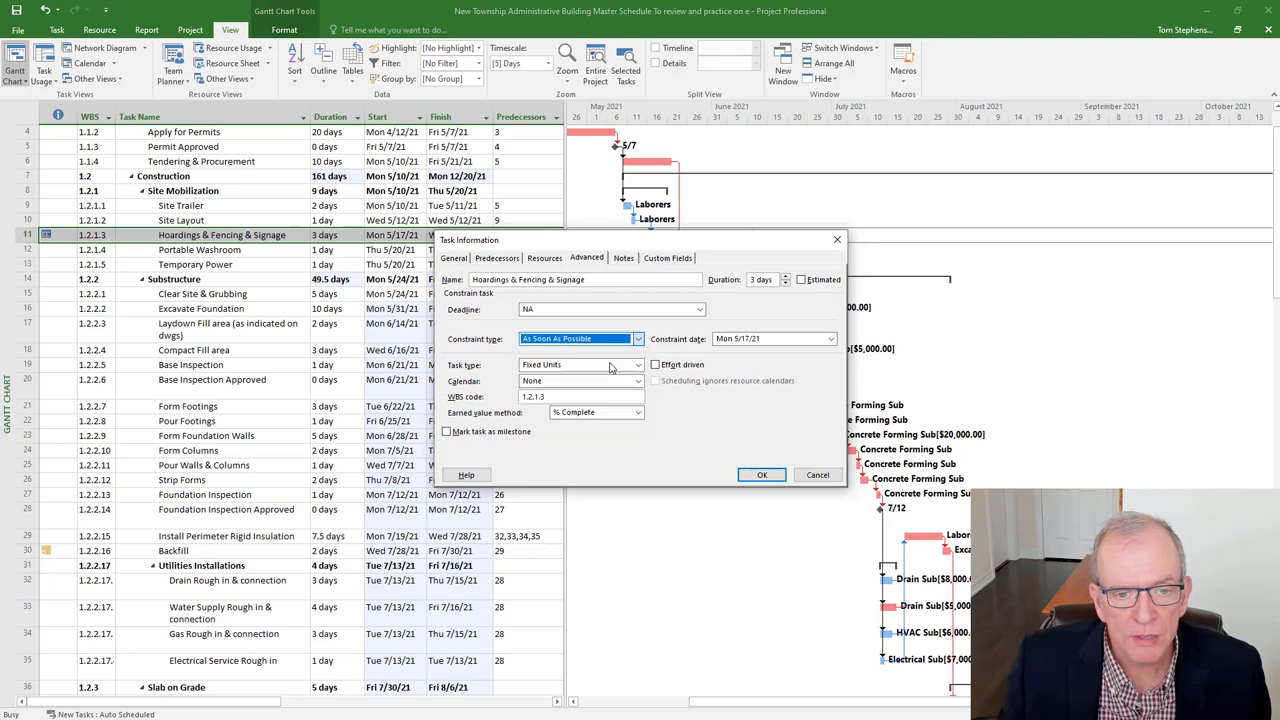
pyautogui.click(746, 478)
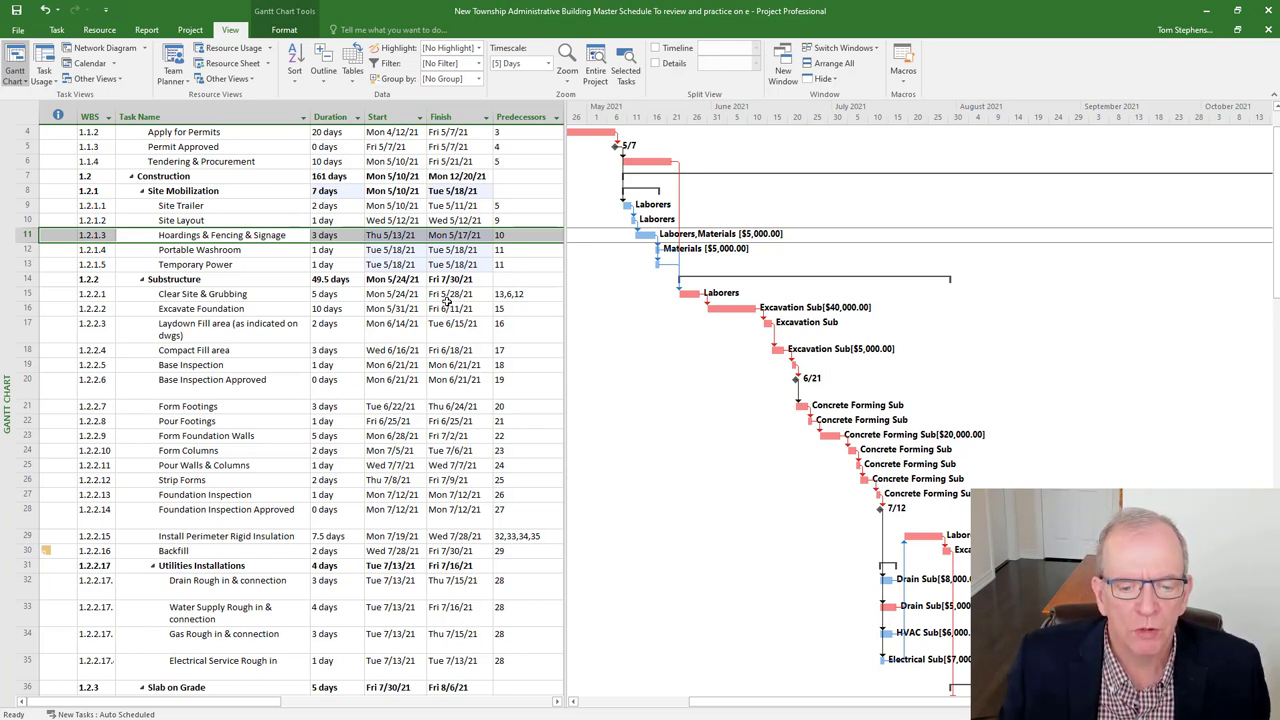
# Step: Review the task list from the project summary down to the Building Systems rough-ins, examining indicators, durations and predecessors
pyautogui.click(285, 338)
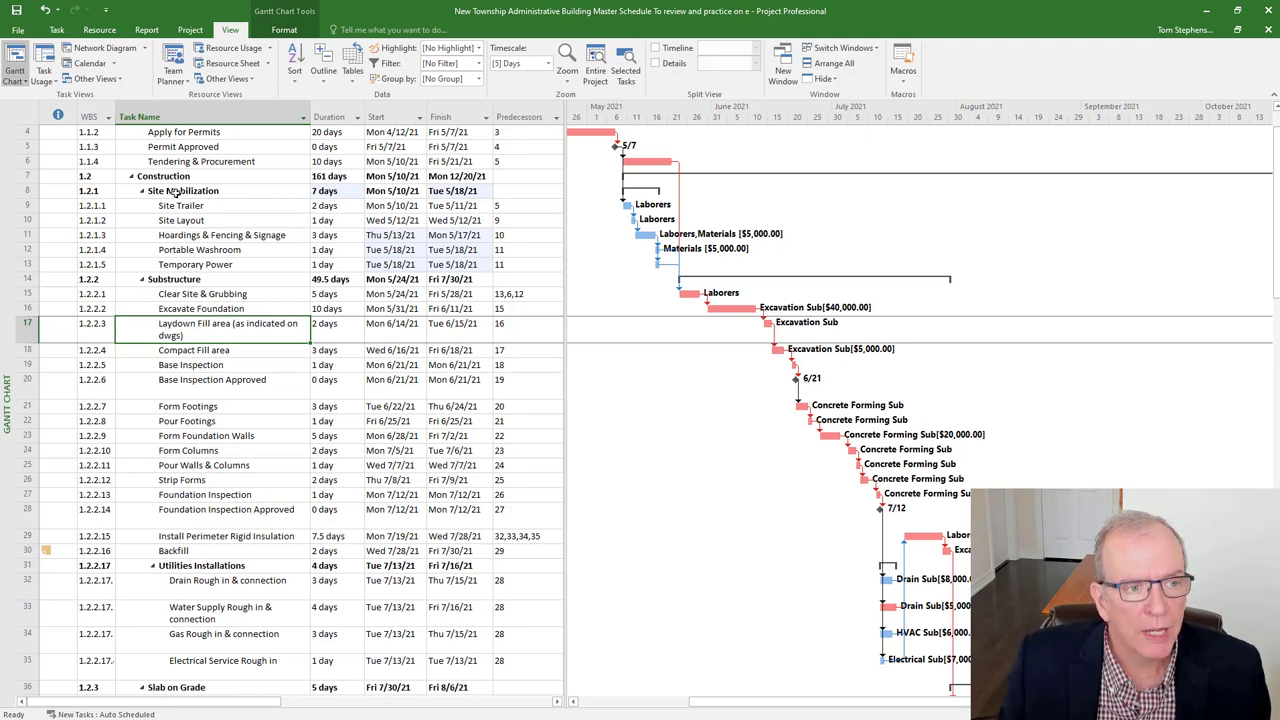
pyautogui.scroll(1, 173, 190)
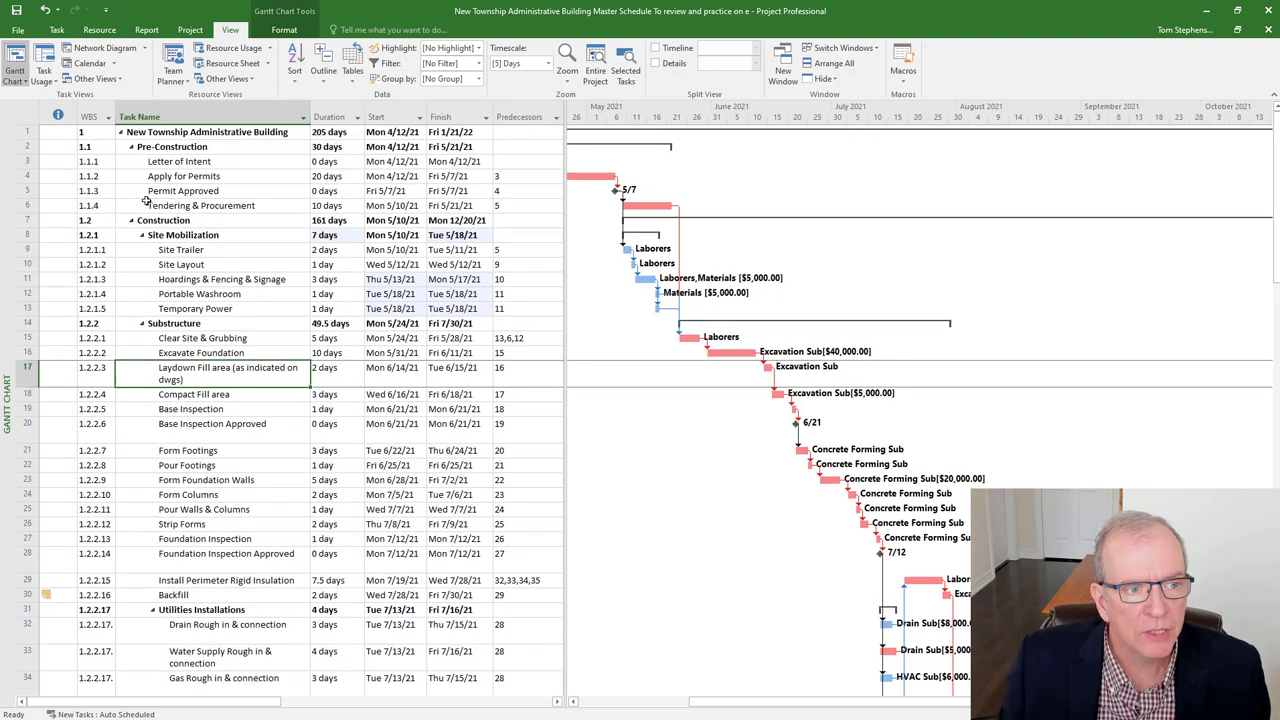
pyautogui.scroll(-3, 184, 268)
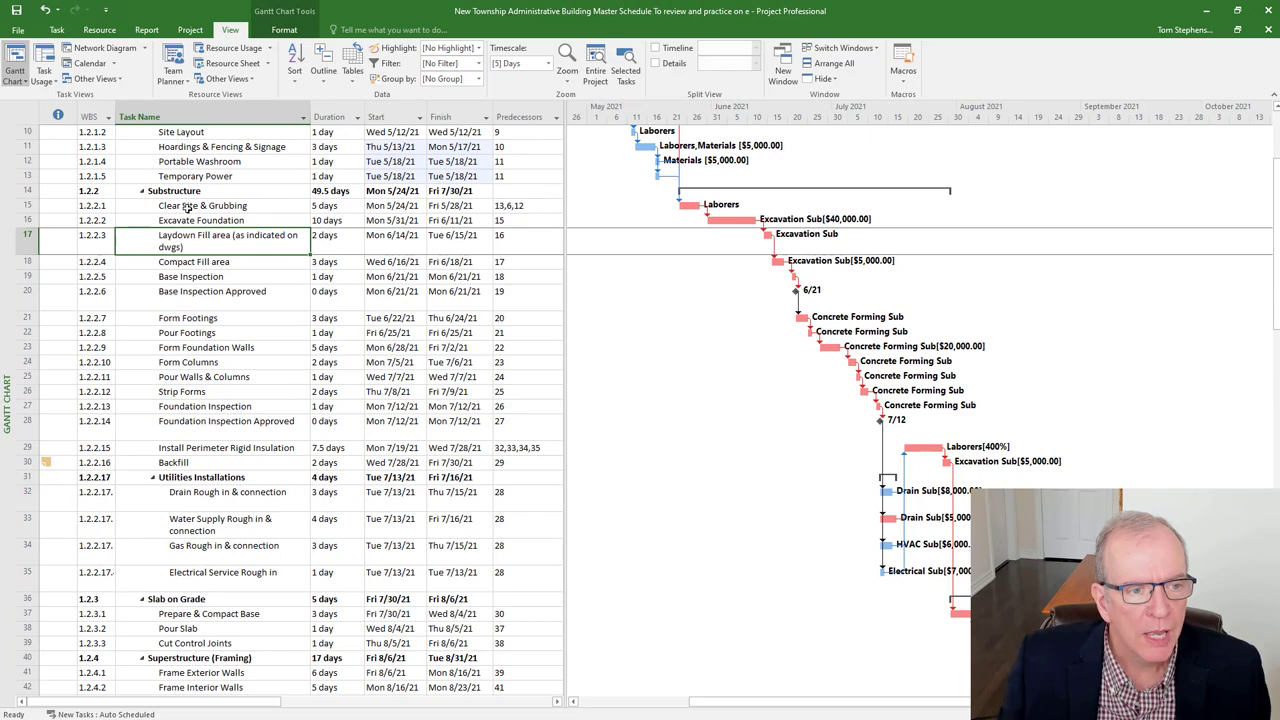
pyautogui.scroll(-2, 208, 390)
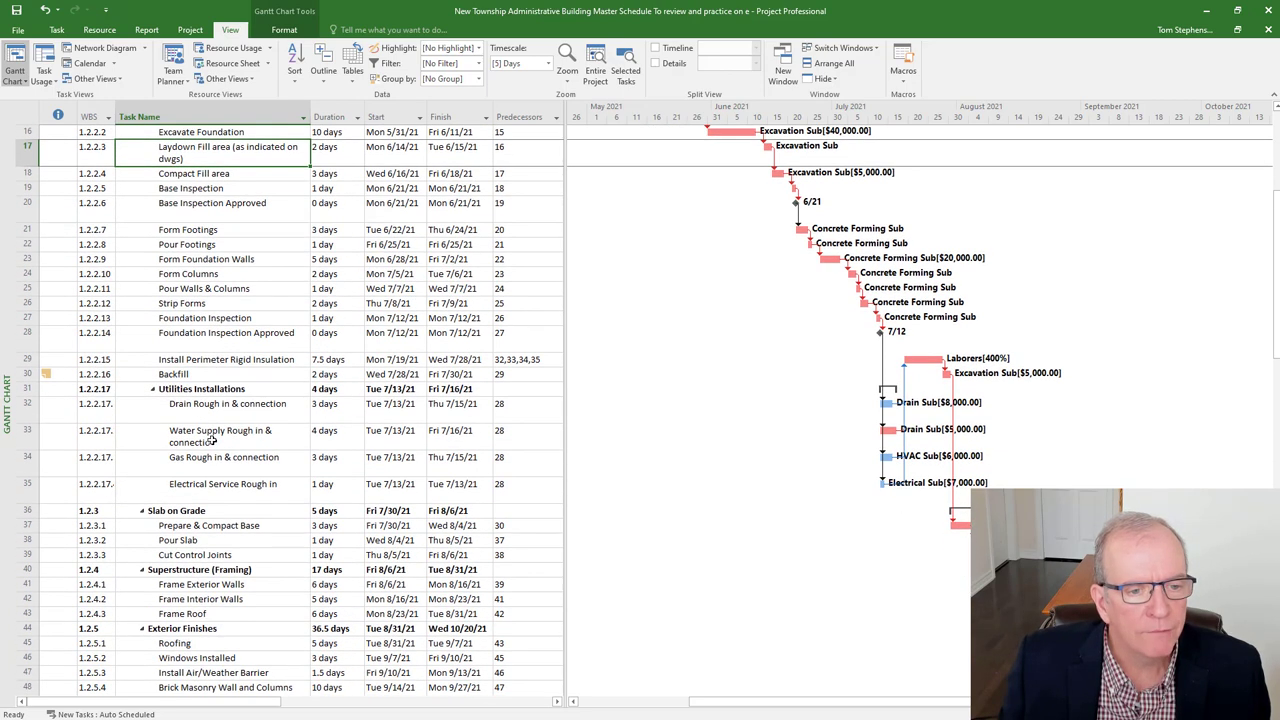
pyautogui.rightClick(250, 486)
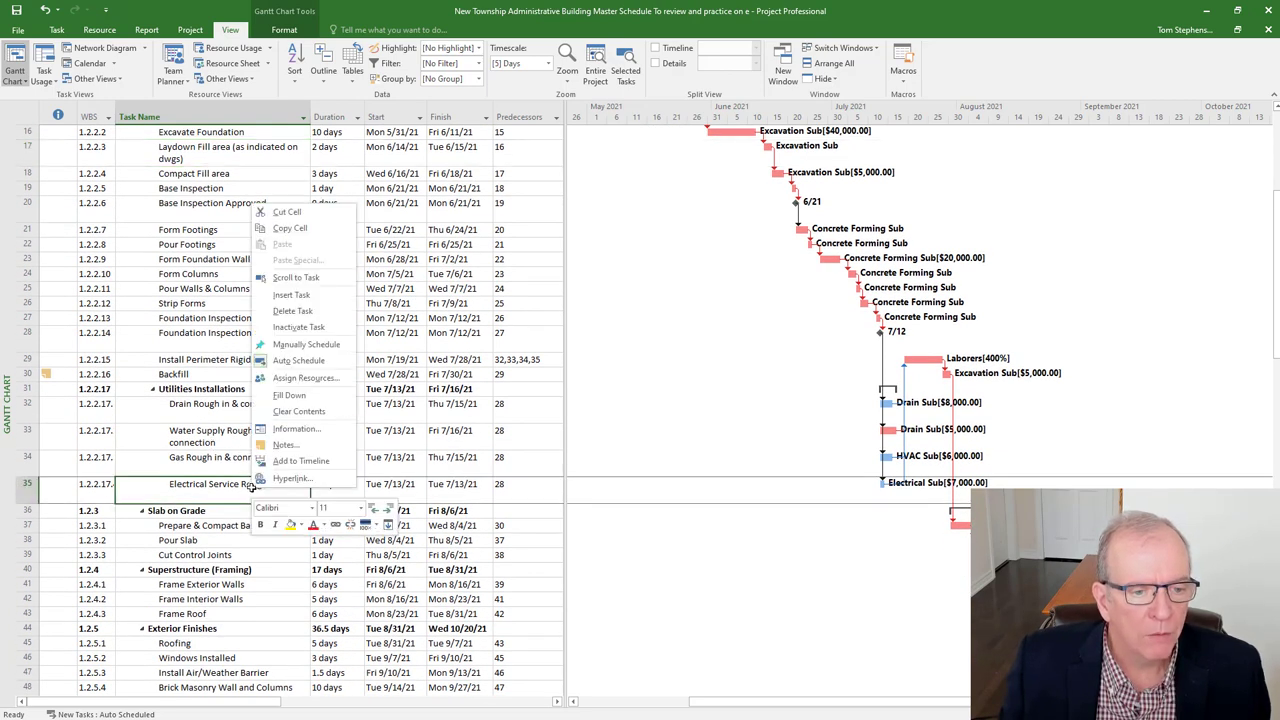
pyautogui.click(210, 457)
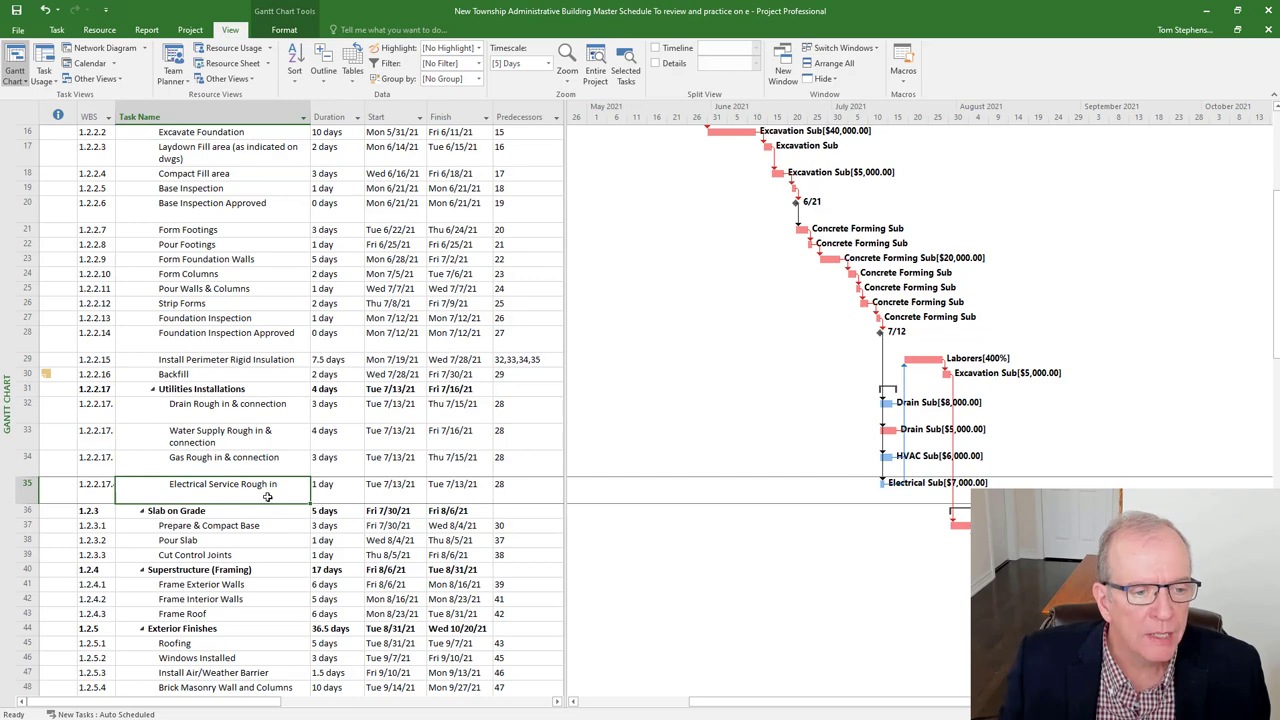
pyautogui.scroll(-1, 264, 488)
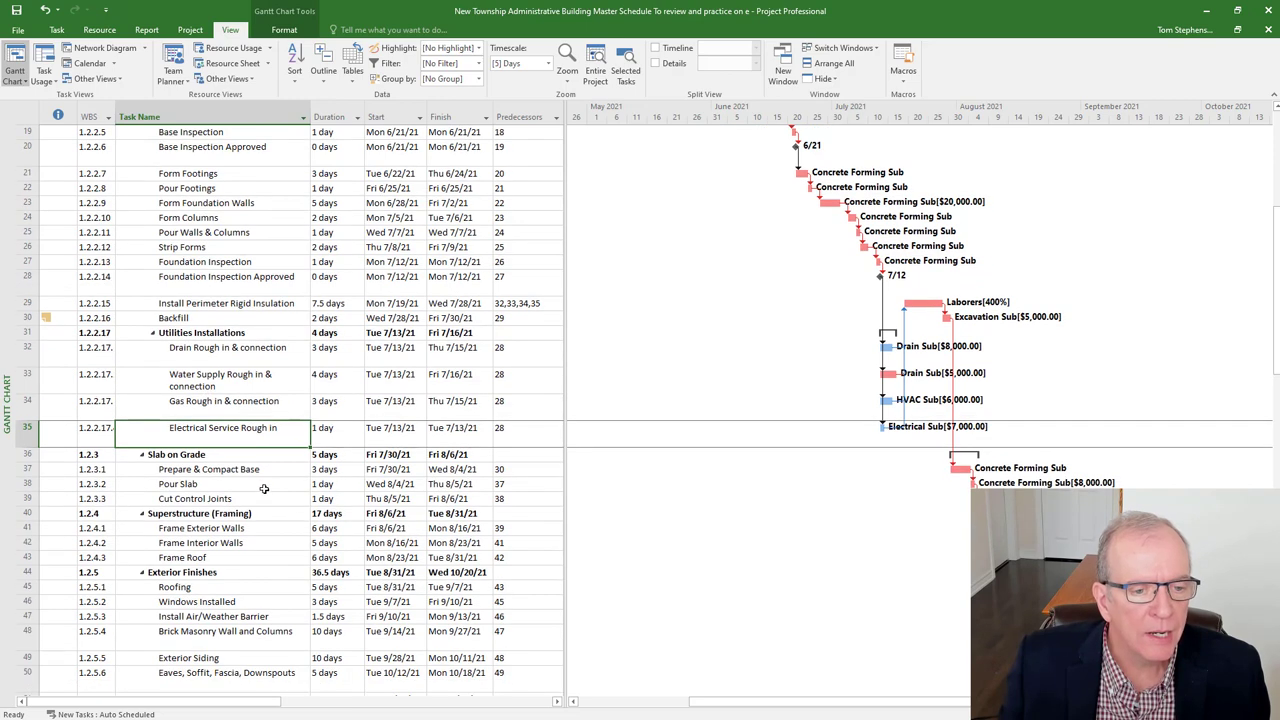
pyautogui.click(330, 456)
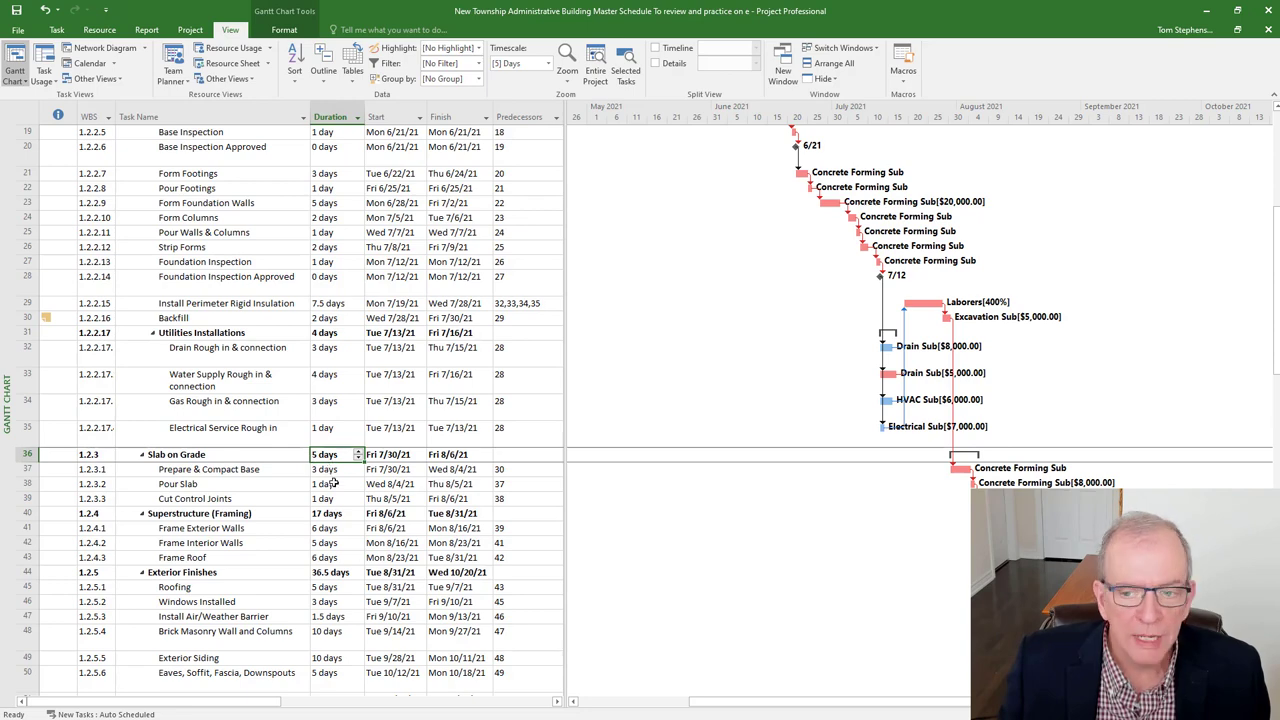
pyautogui.scroll(-1, 334, 483)
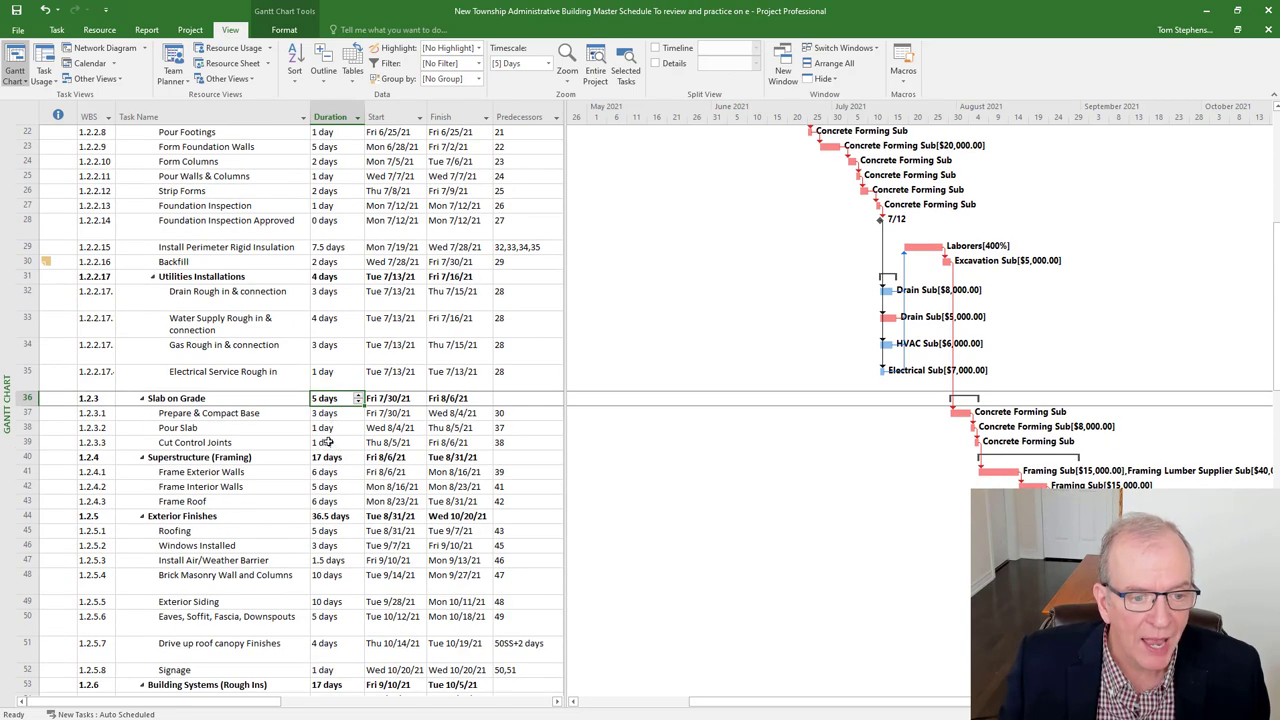
pyautogui.scroll(-2, 328, 445)
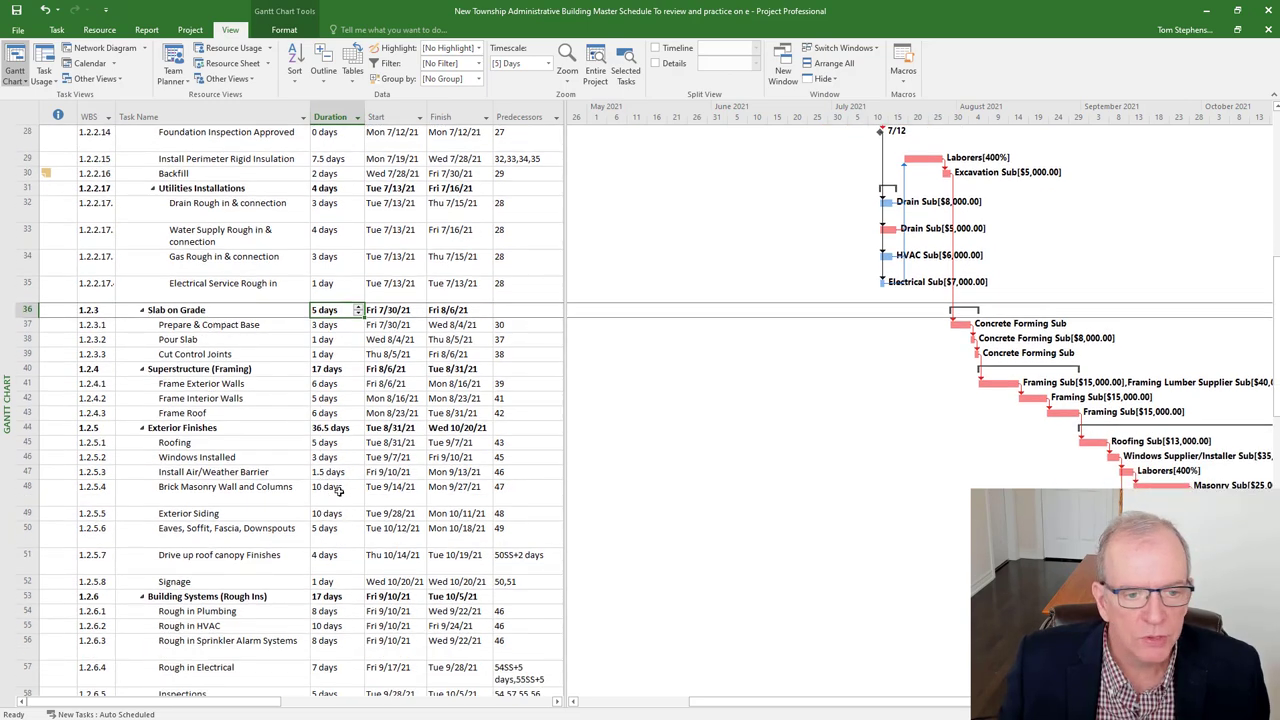
# Step: Review the Exterior Finishes tasks from Roofing to Signage and the Building Systems rough-ins, examining their sequence, durations, dates and Gantt bars
pyautogui.click(239, 444)
pyautogui.click(207, 582)
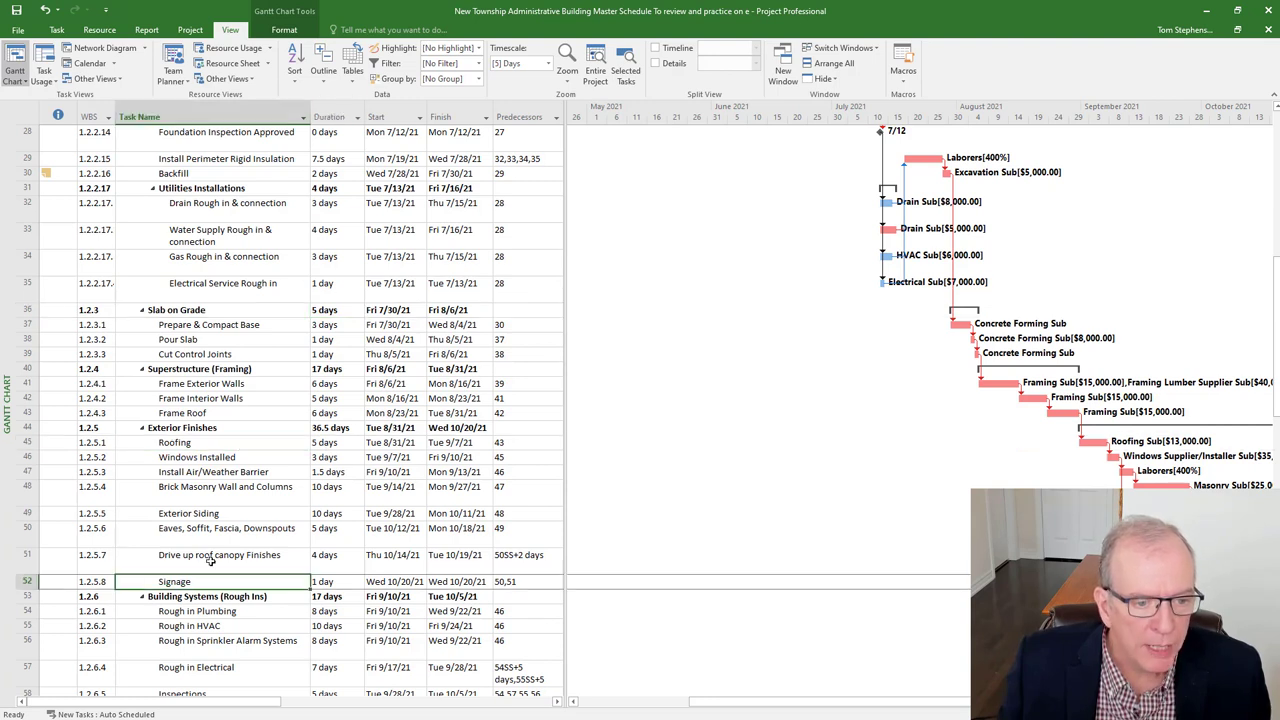
pyautogui.click(218, 442)
pyautogui.click(205, 582)
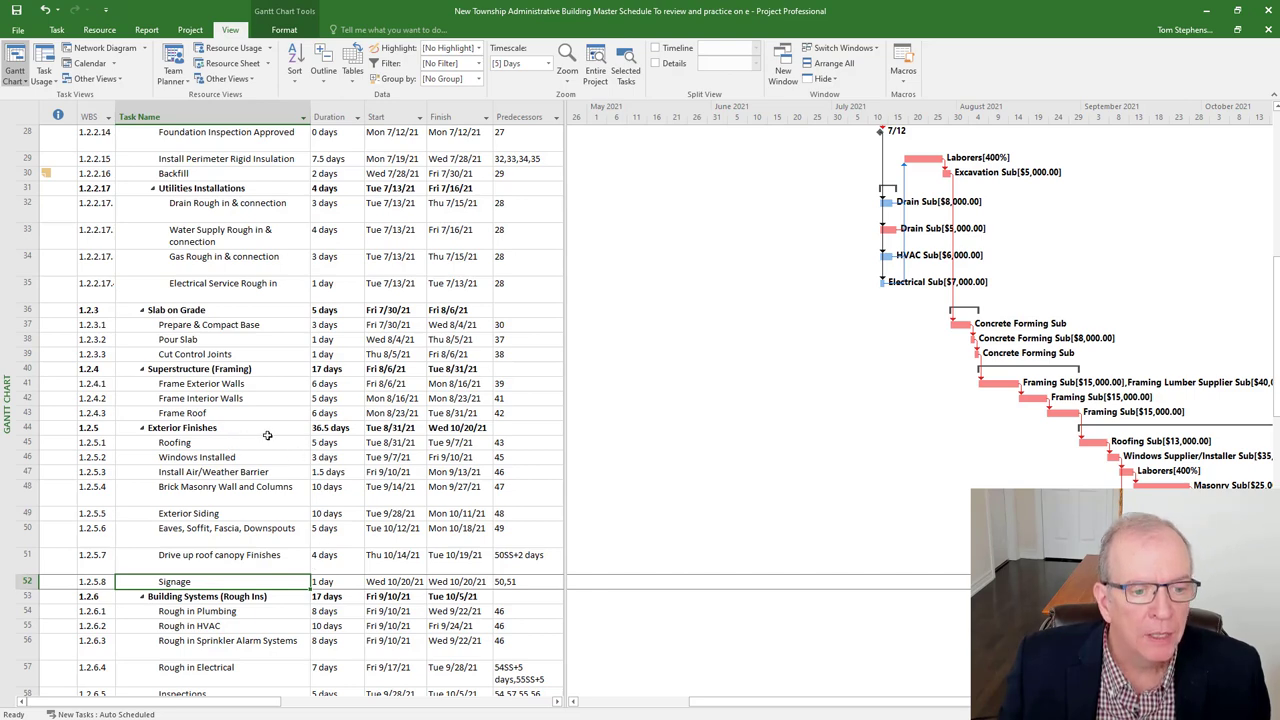
pyautogui.scroll(-4, 531, 423)
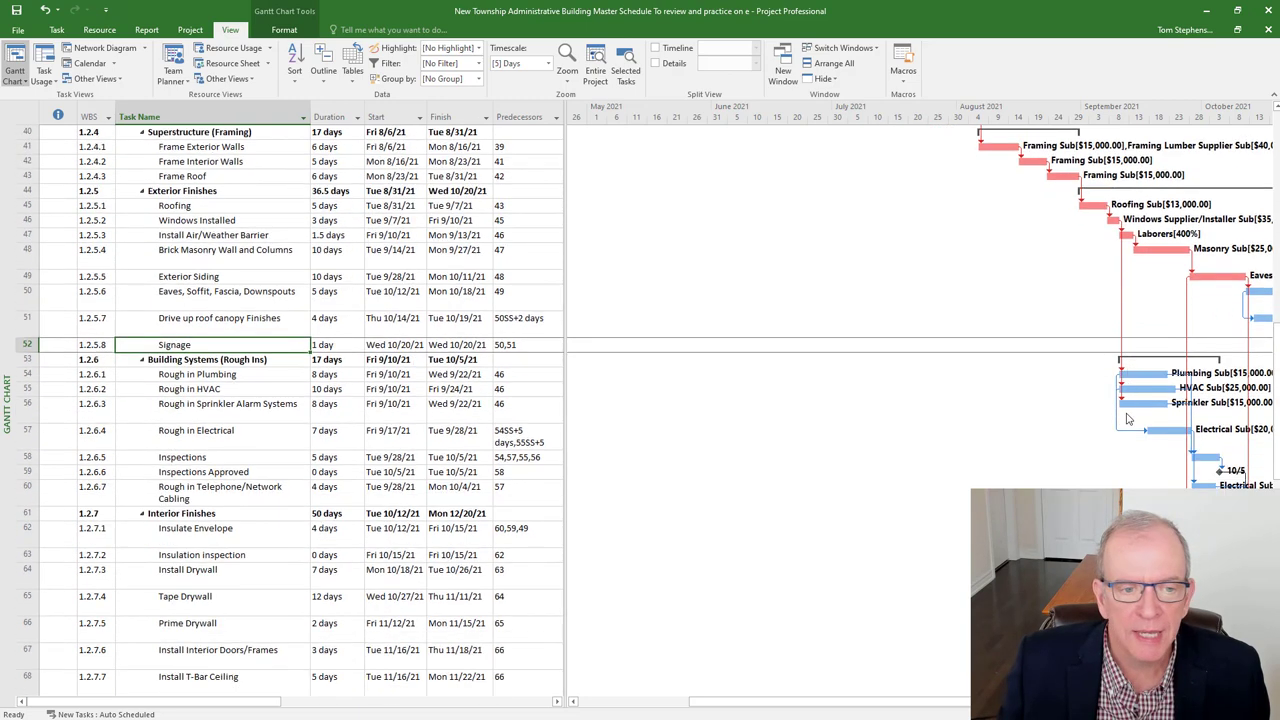
pyautogui.click(331, 374)
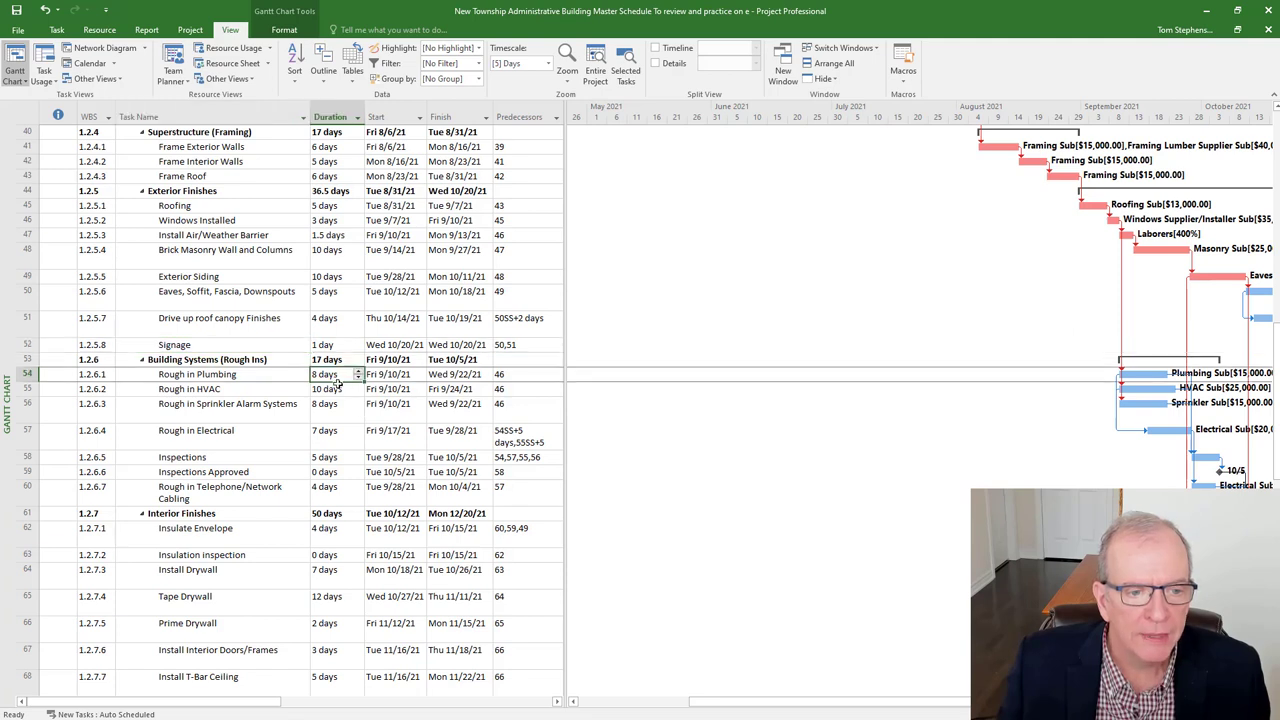
pyautogui.click(338, 389)
pyautogui.click(338, 404)
pyautogui.click(338, 432)
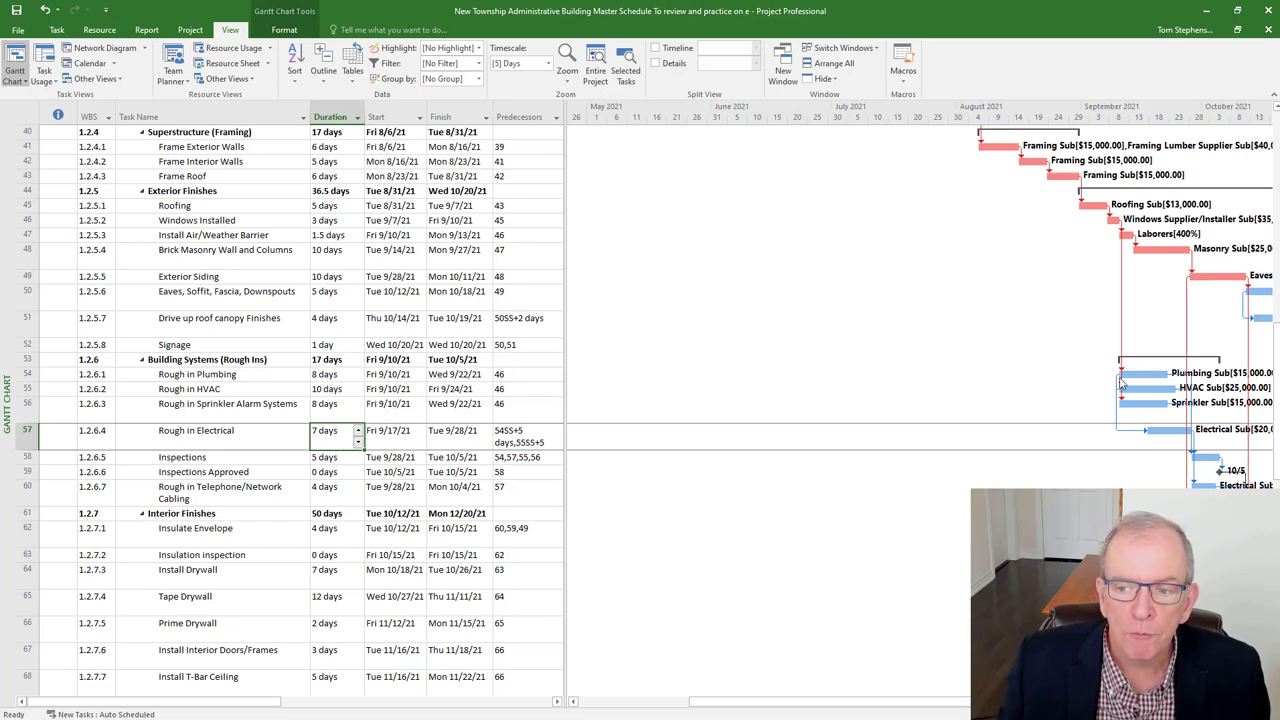
pyautogui.moveTo(1121, 376)
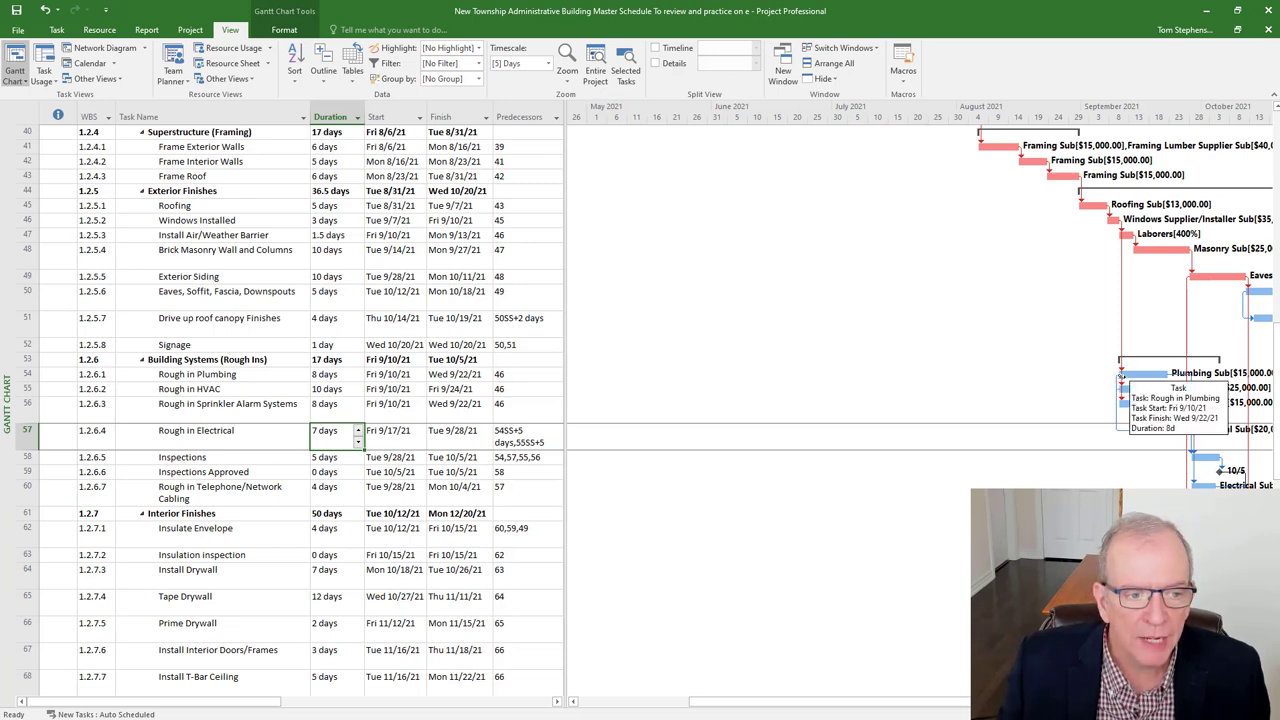
pyautogui.click(211, 498)
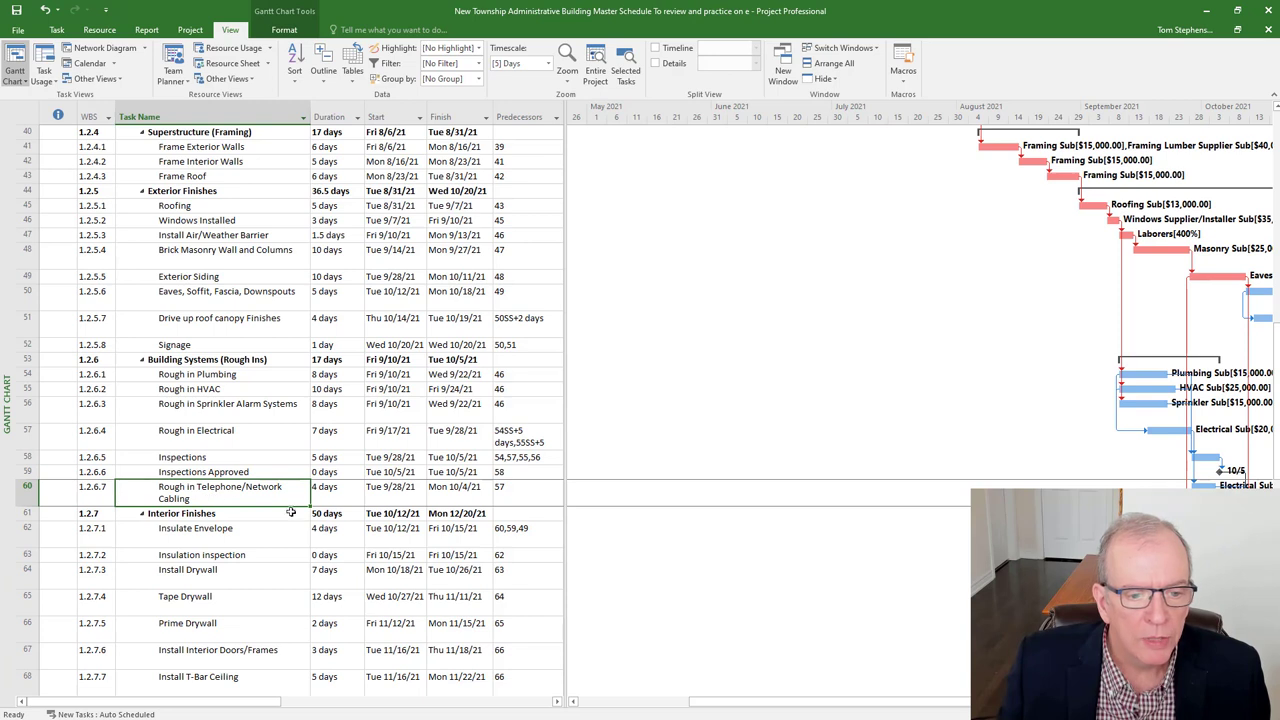
pyautogui.click(457, 496)
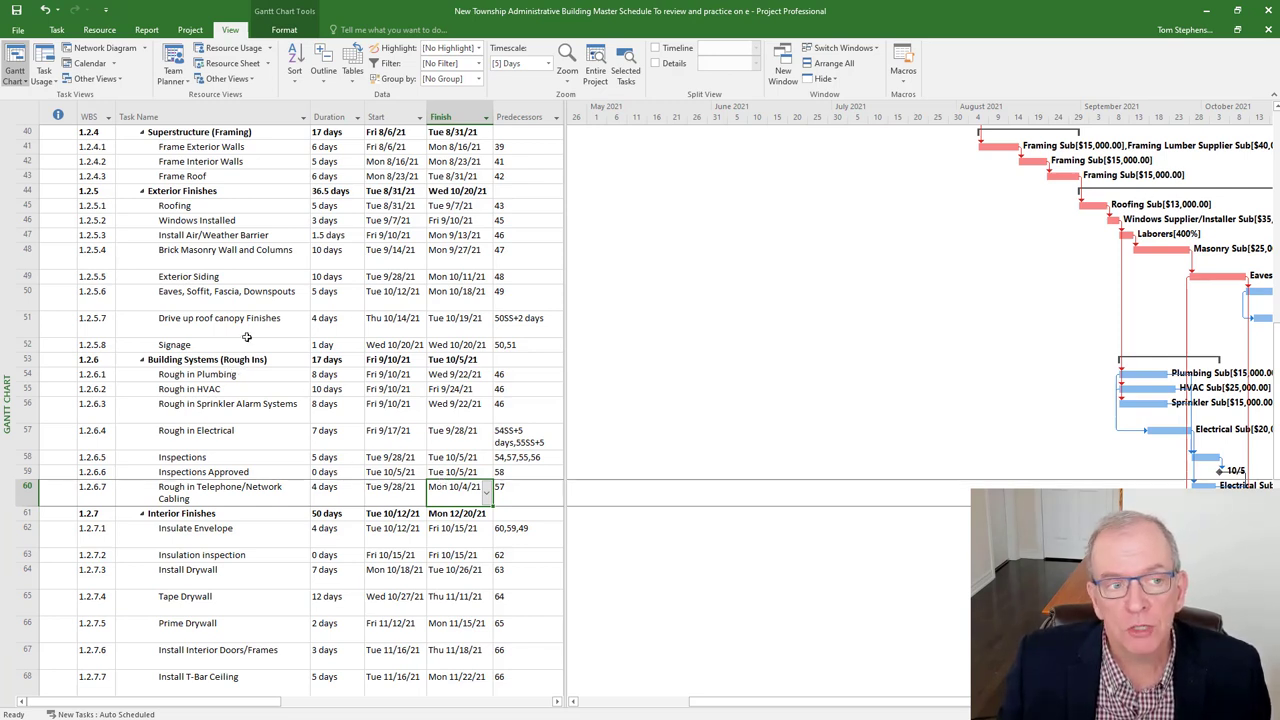
# Step: Show the Cost table and examine the total costs of the Substructure summary and its subtasks
pyautogui.click(28, 112)
pyautogui.rightClick(28, 112)
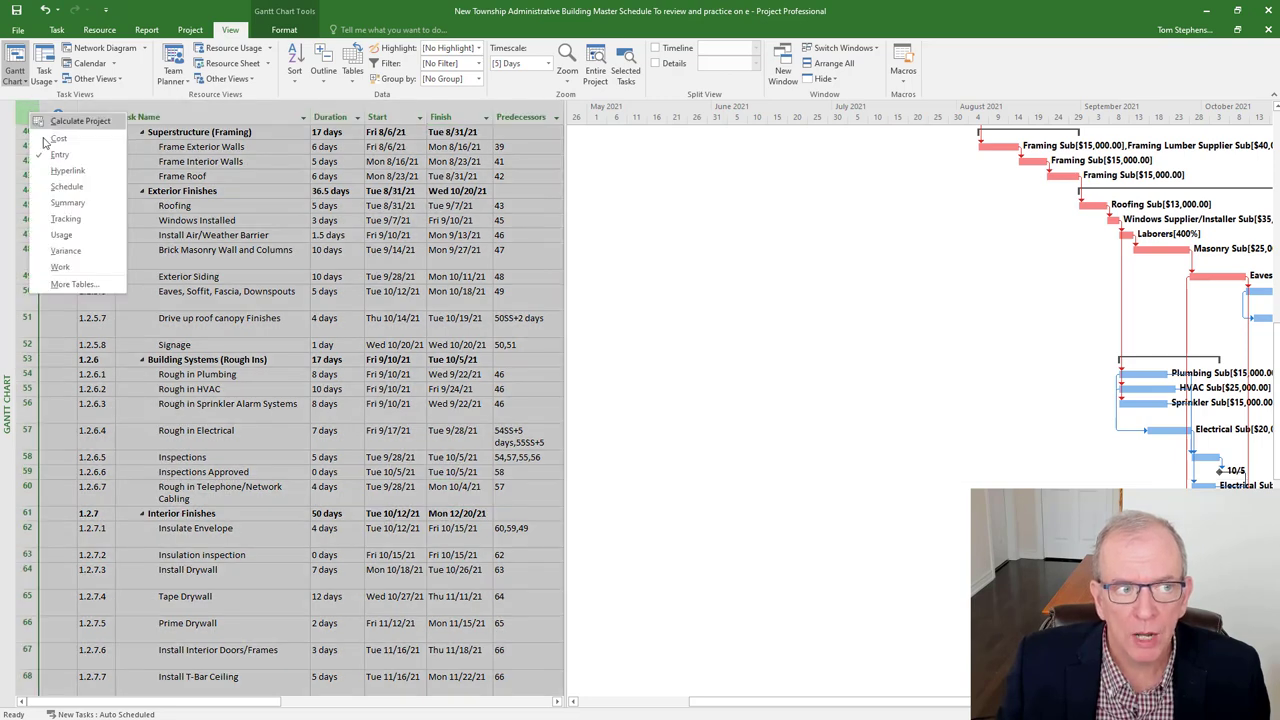
pyautogui.click(48, 139)
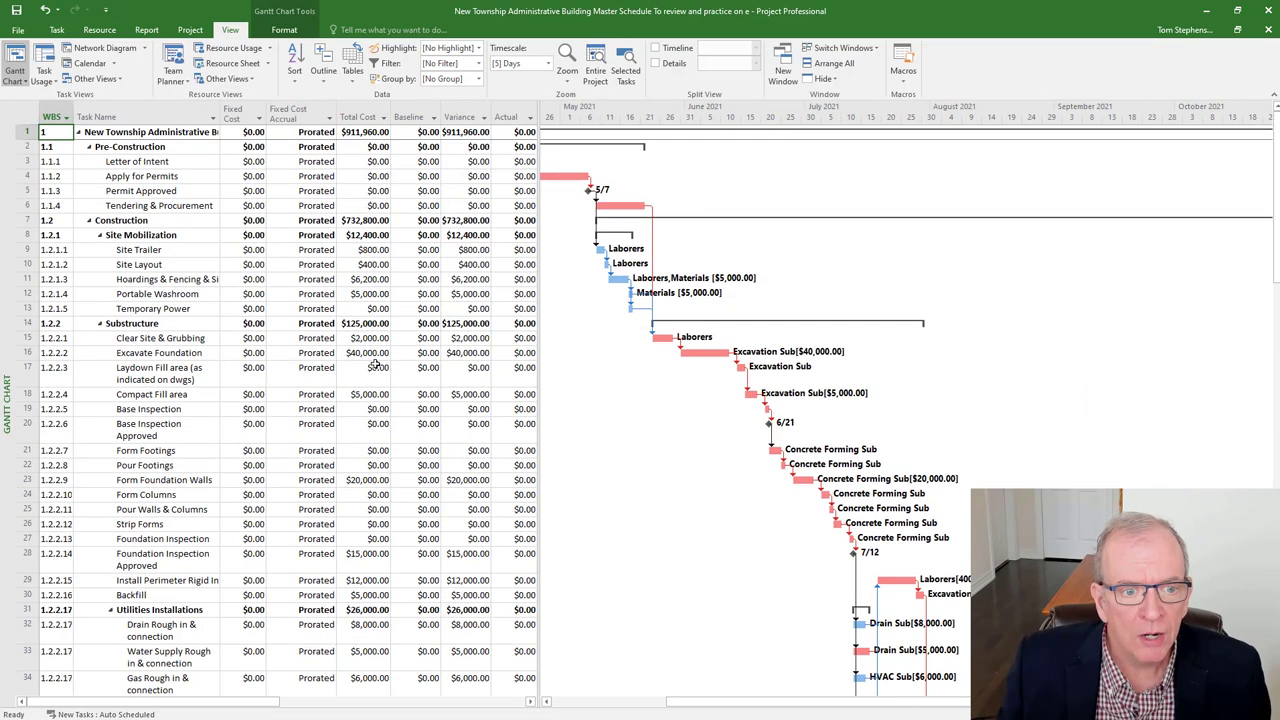
pyautogui.click(362, 322)
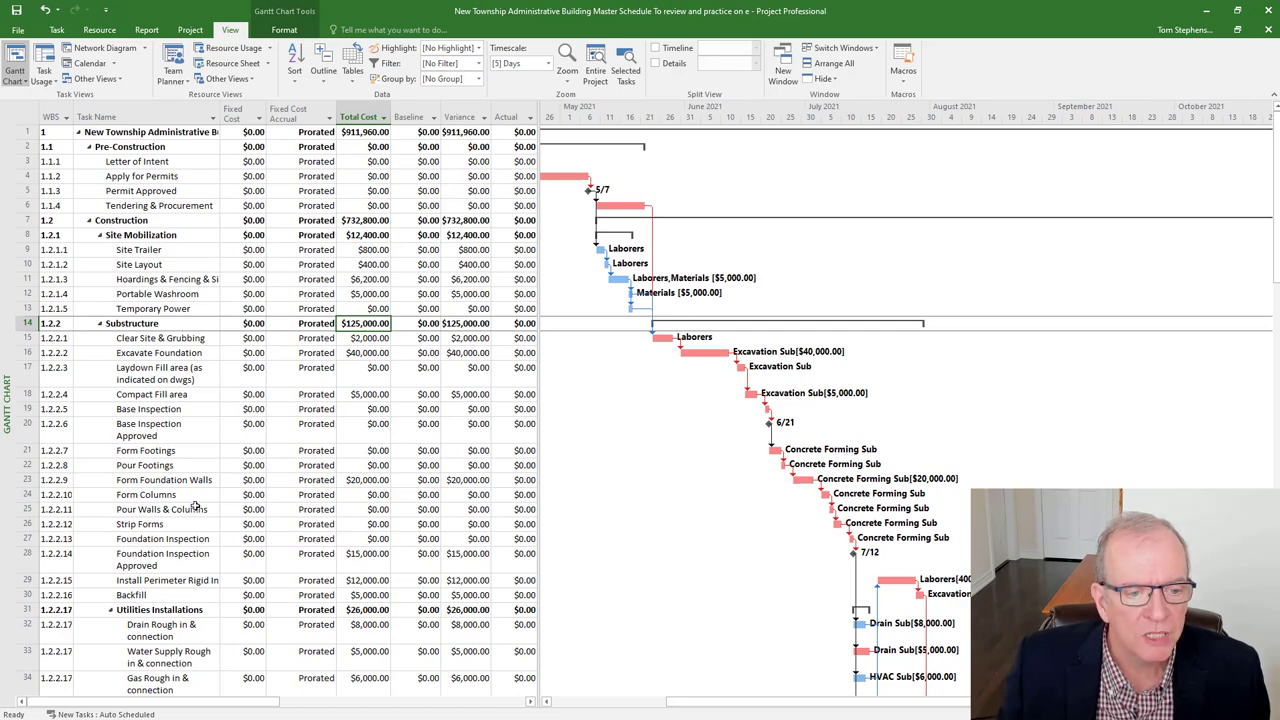
pyautogui.scroll(-2, 191, 498)
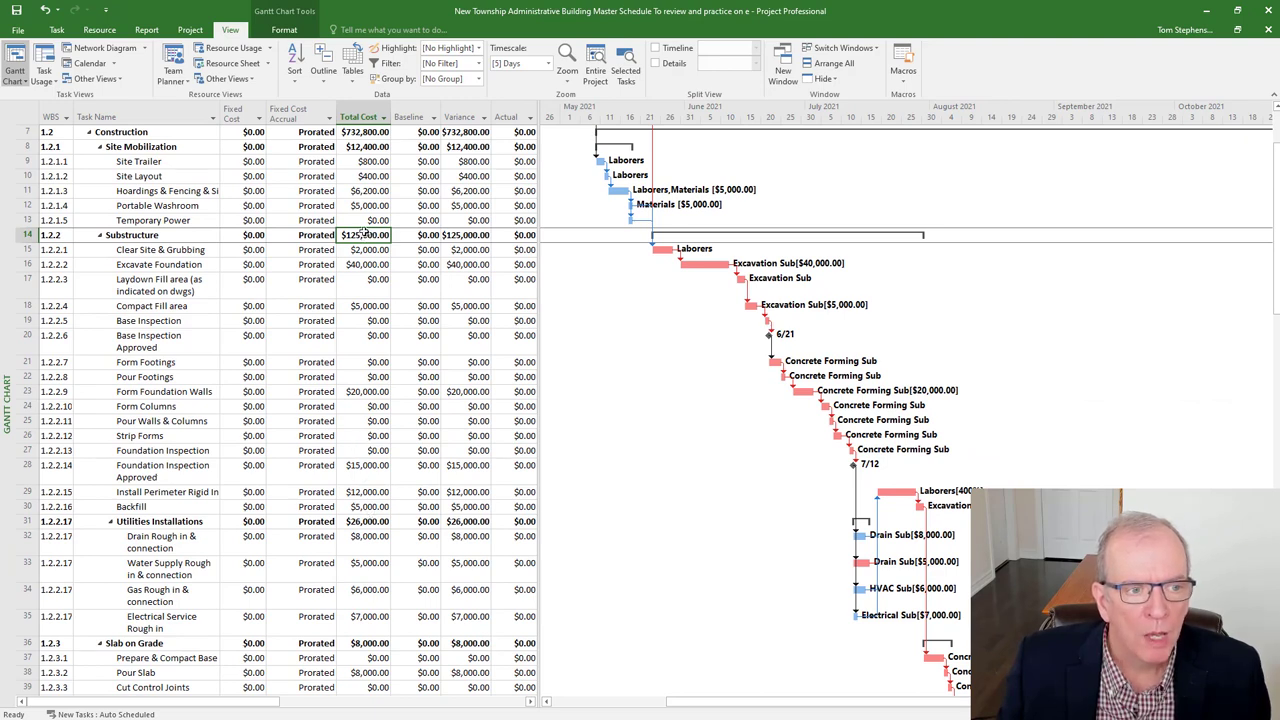
pyautogui.scroll(1, 254, 301)
pyautogui.scroll(2, 254, 301)
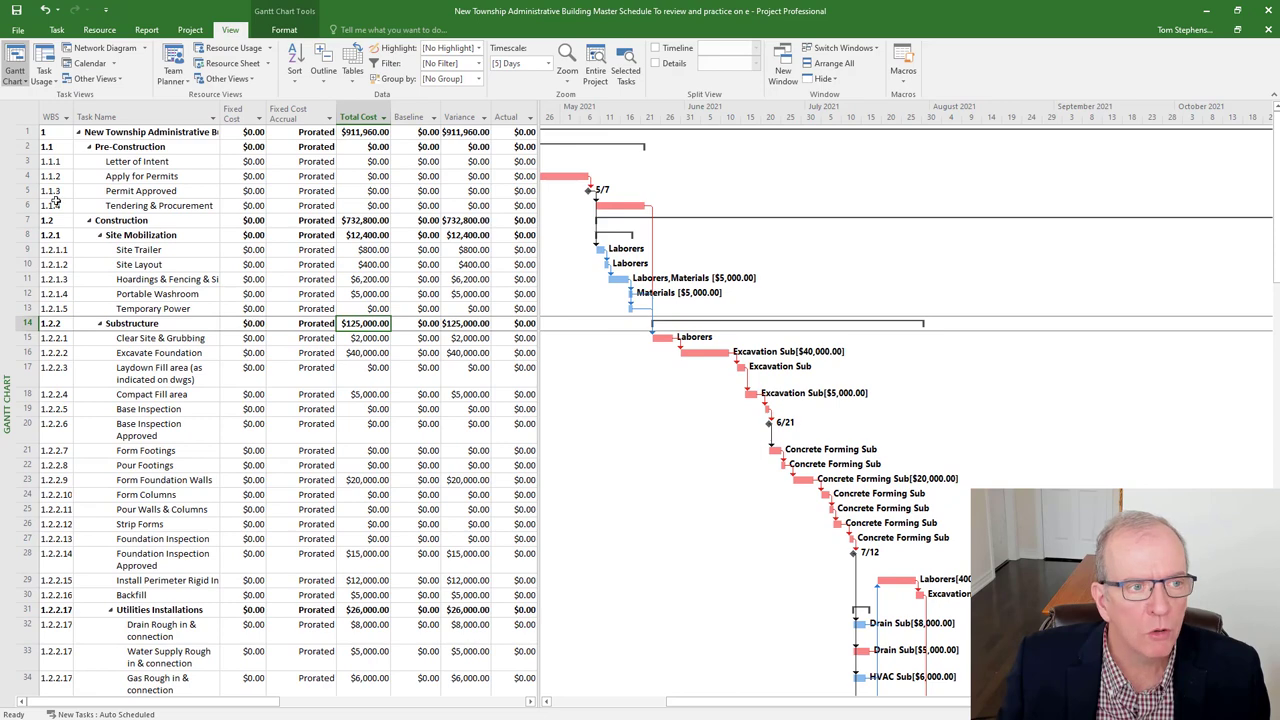
# Step: Switch the task table back to the Entry table
pyautogui.click(20, 111)
pyautogui.rightClick(20, 111)
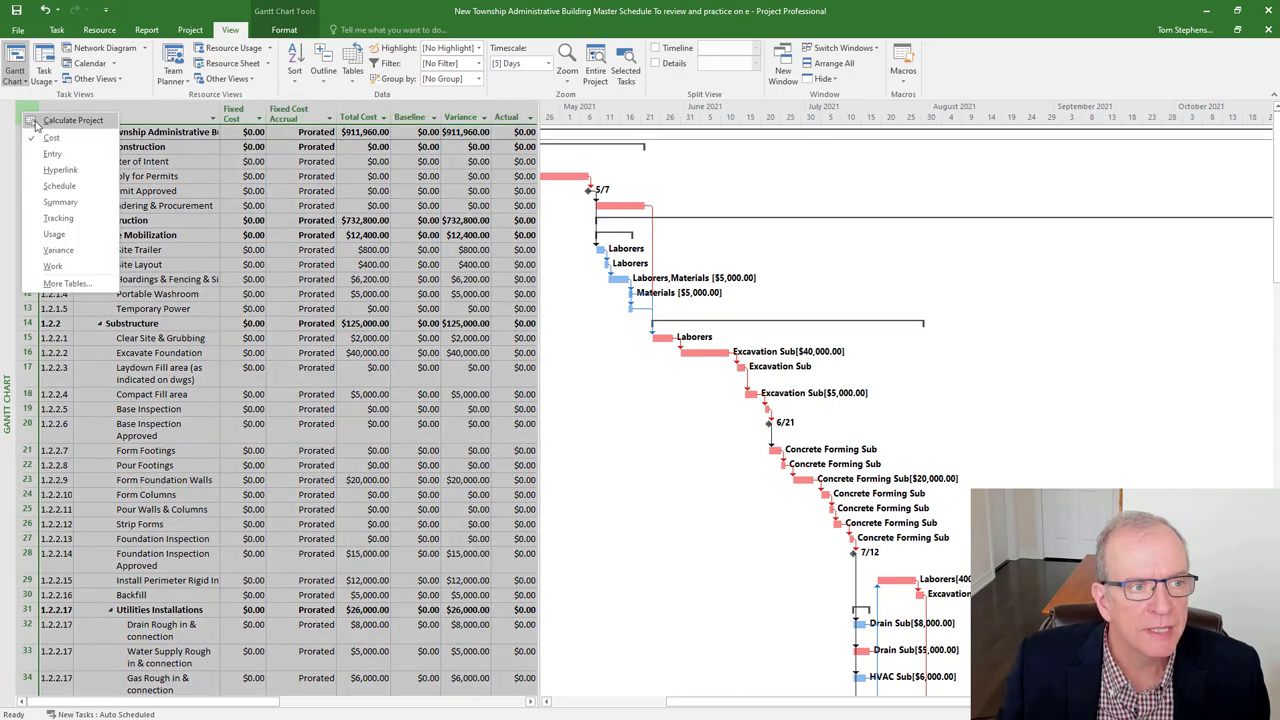
pyautogui.click(52, 154)
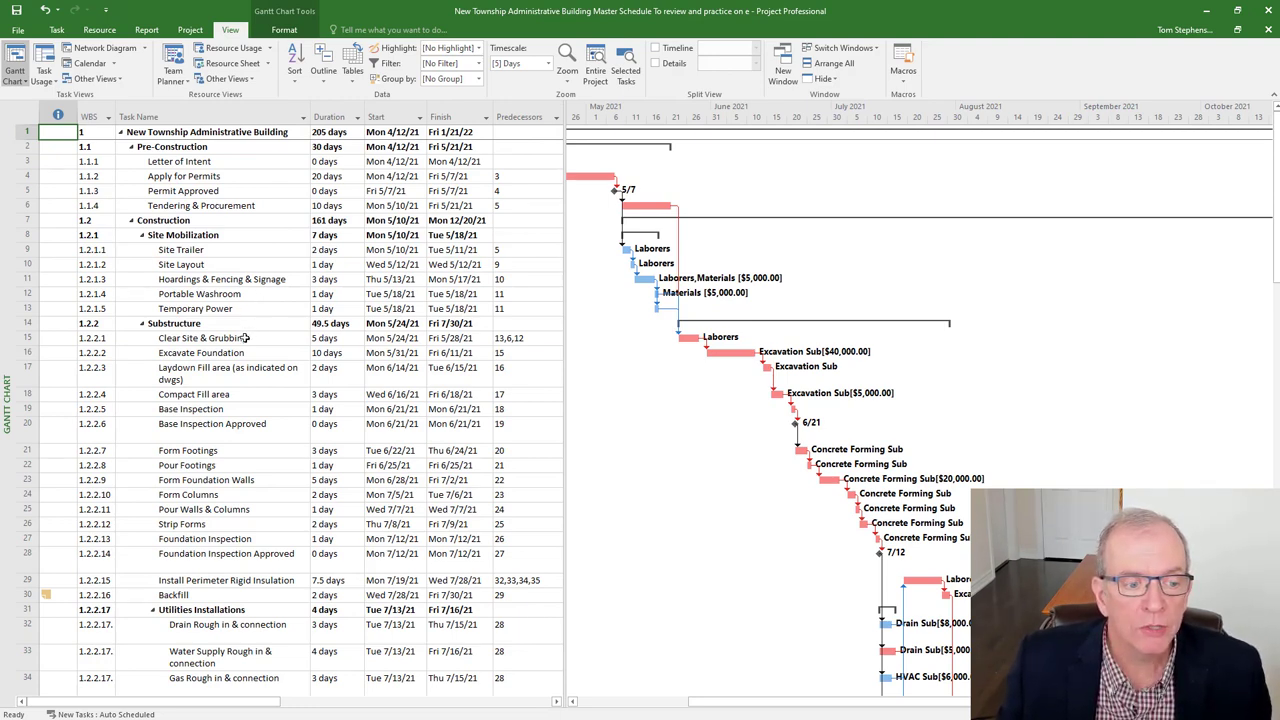
# Step: Widen the task table beside the Utilities Installations tasks to reveal the Successors column after Predecessors
pyautogui.scroll(-1, 244, 338)
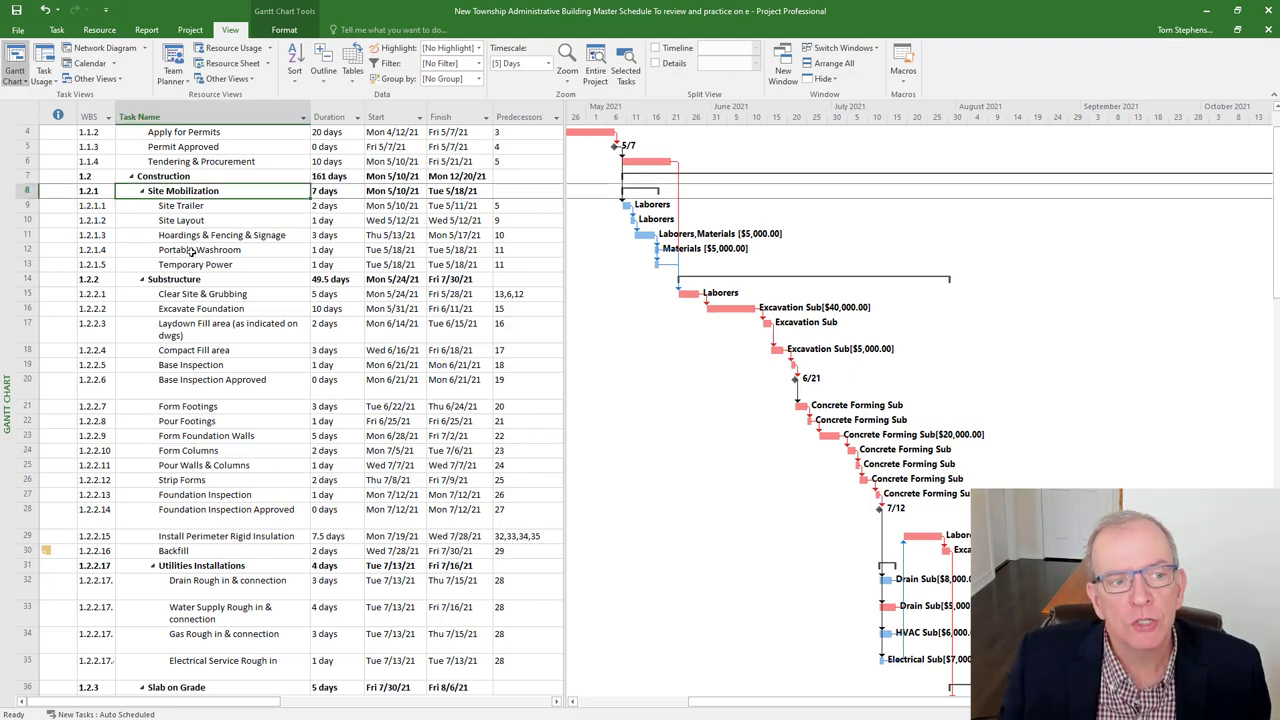
pyautogui.click(204, 279)
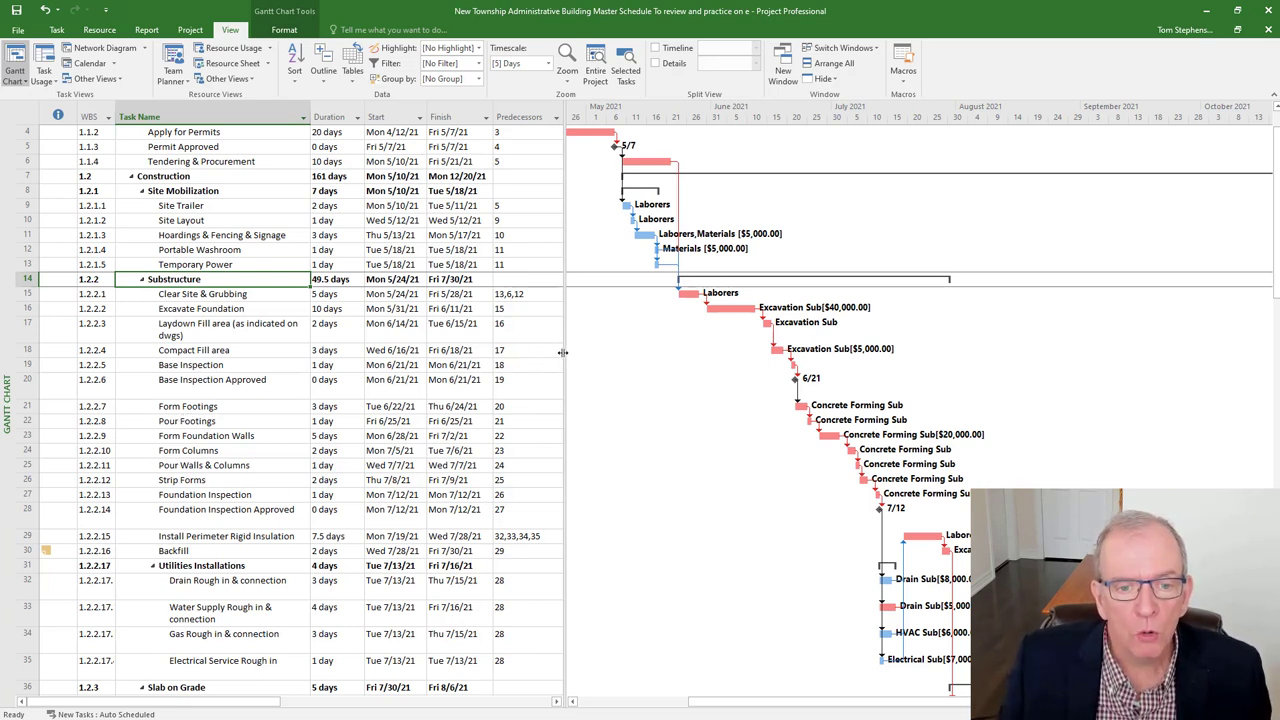
pyautogui.scroll(-1, 562, 345)
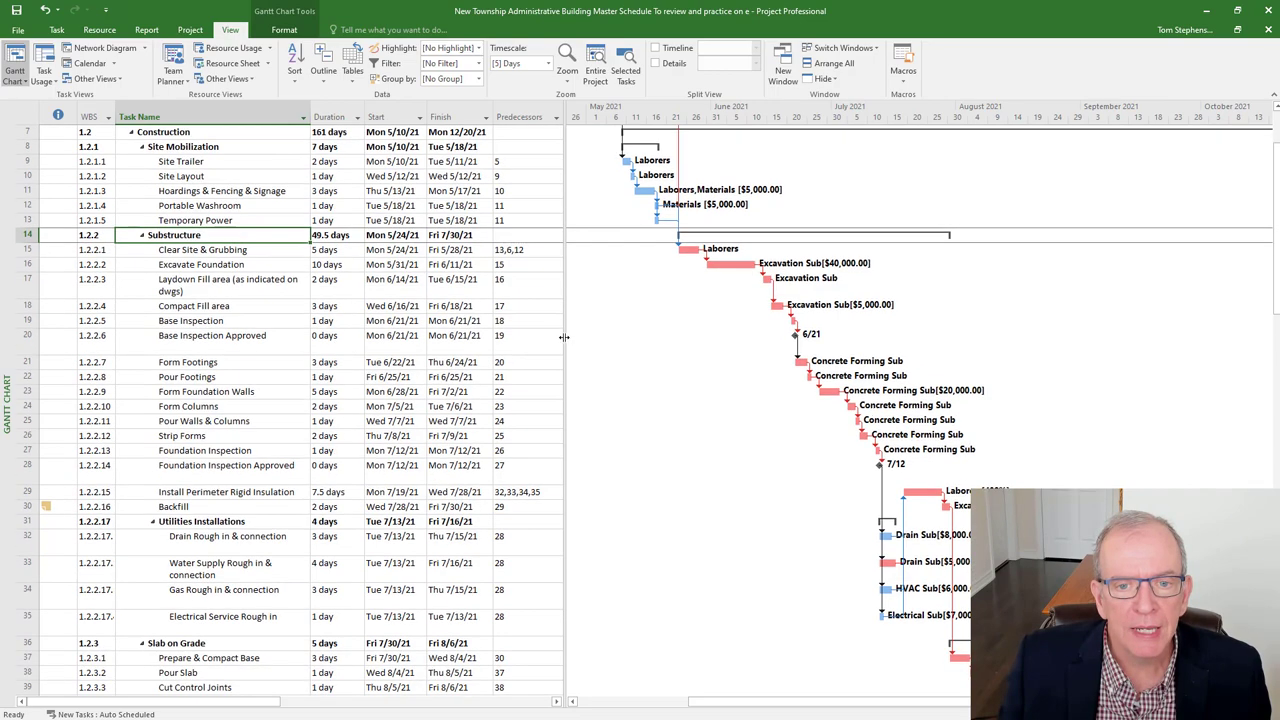
pyautogui.scroll(-1, 553, 304)
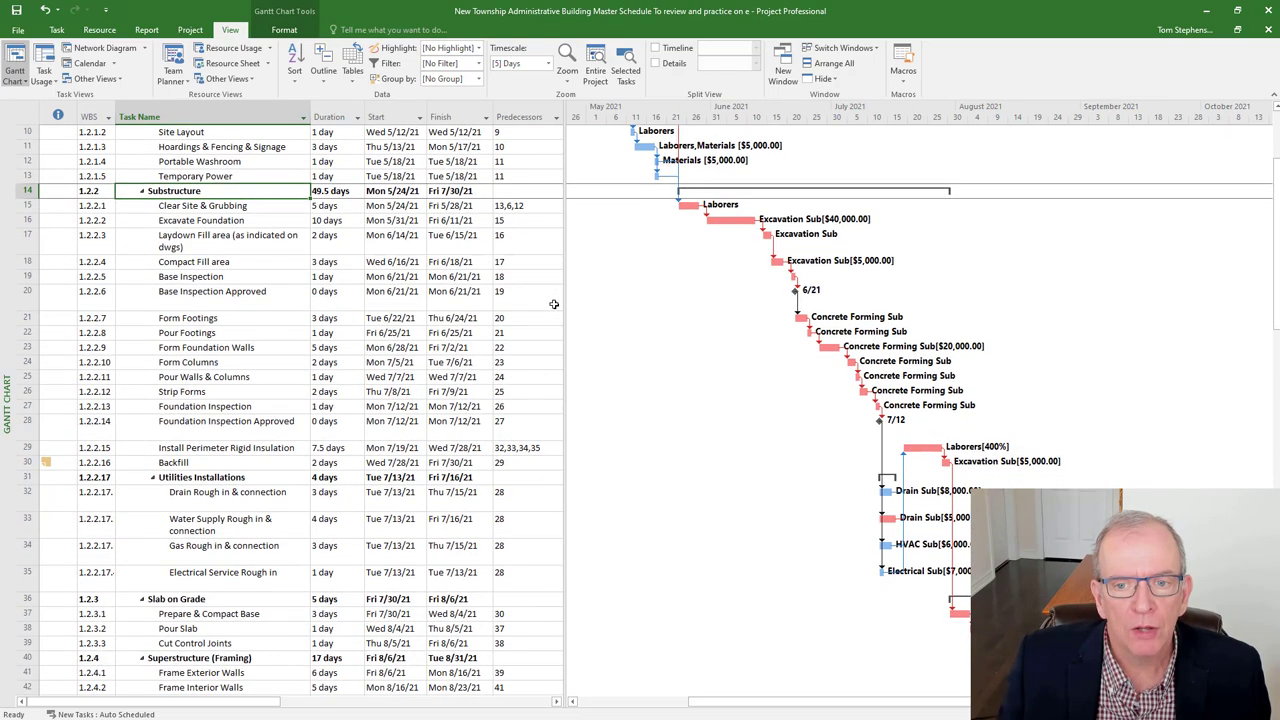
pyautogui.scroll(-3, 553, 304)
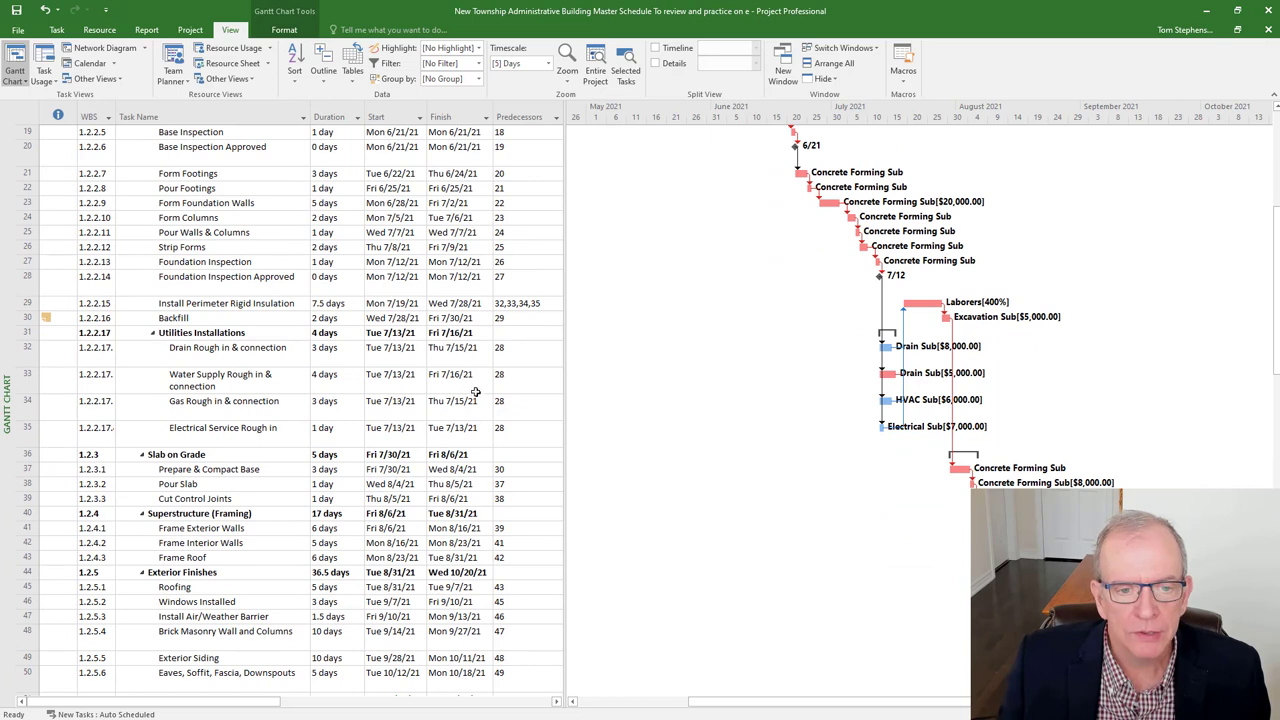
pyautogui.click(225, 384)
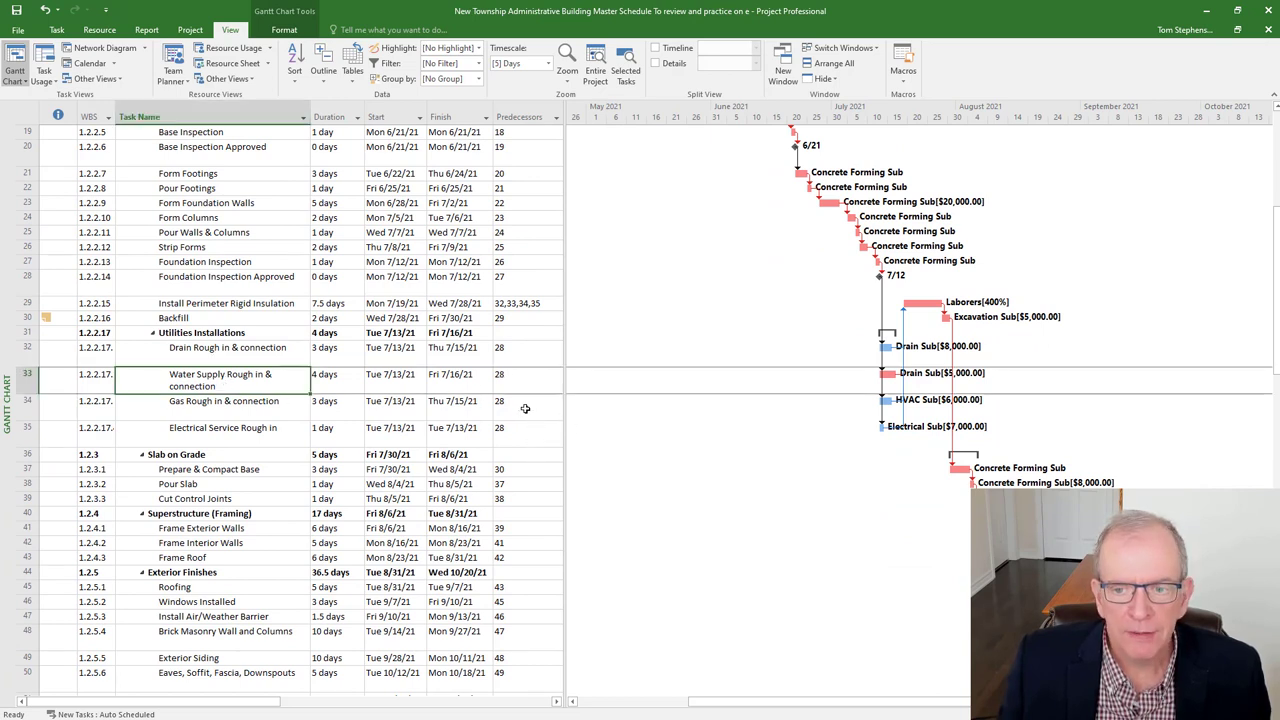
pyautogui.moveTo(566, 375); pyautogui.dragTo(645, 383)
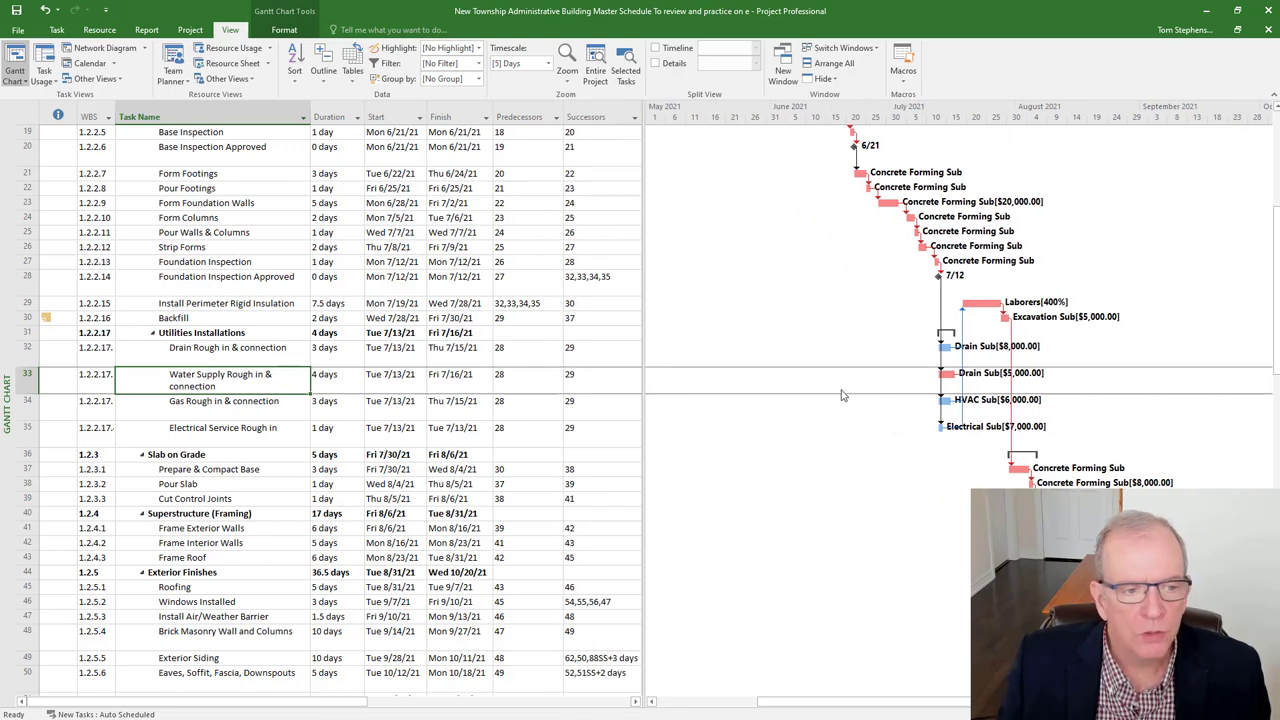
# Step: Set the duration of Water Supply Rough in & connection to 5 days
pyautogui.scroll(-1, 450, 390)
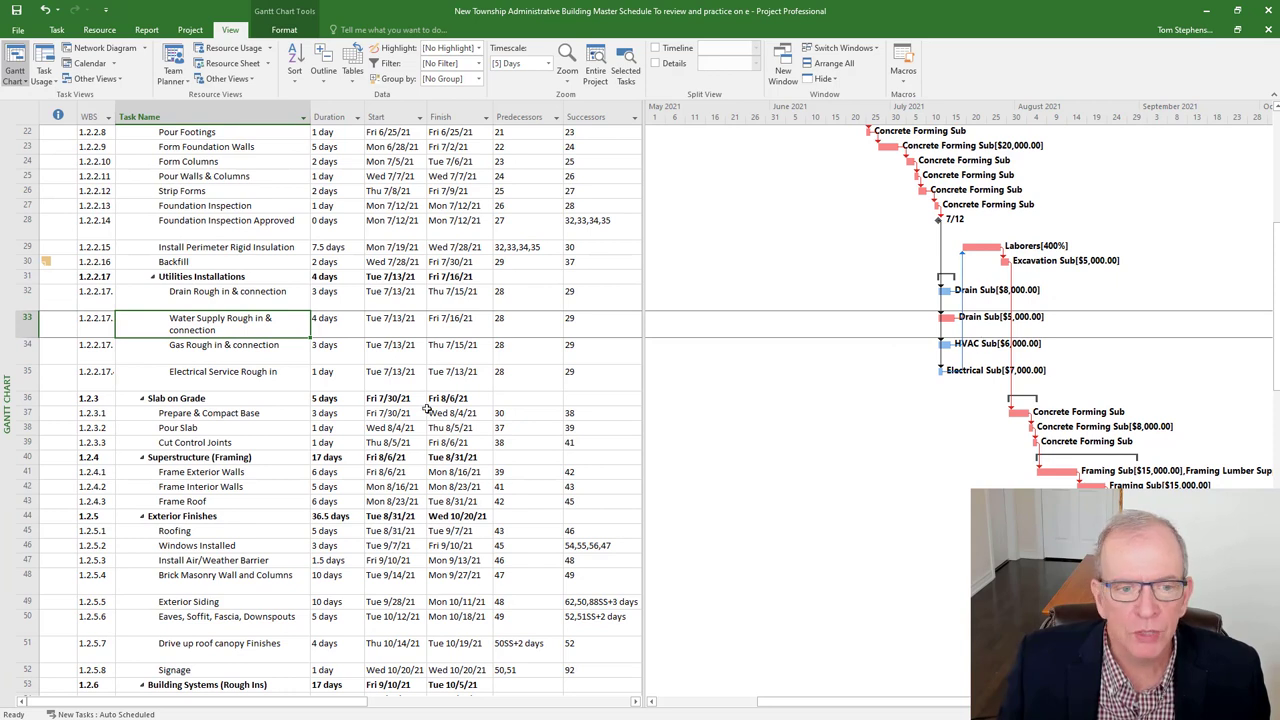
pyautogui.click(338, 326)
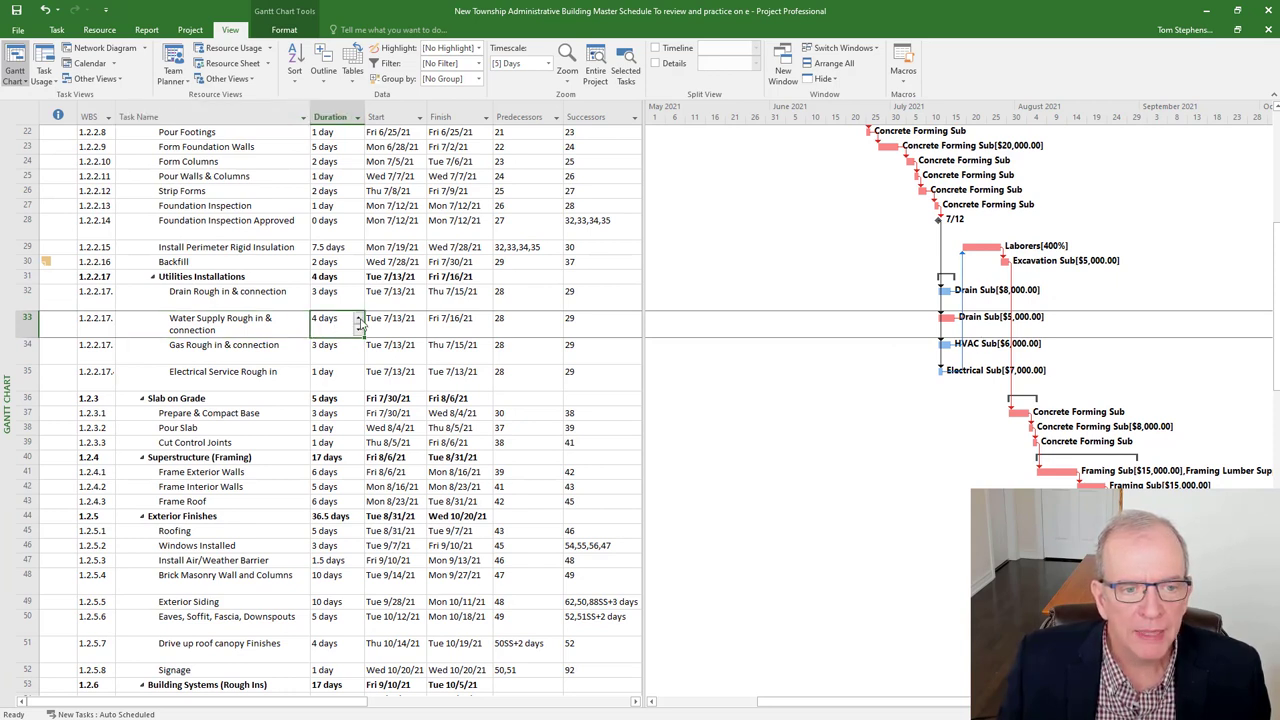
pyautogui.click(358, 319)
pyautogui.click(265, 346)
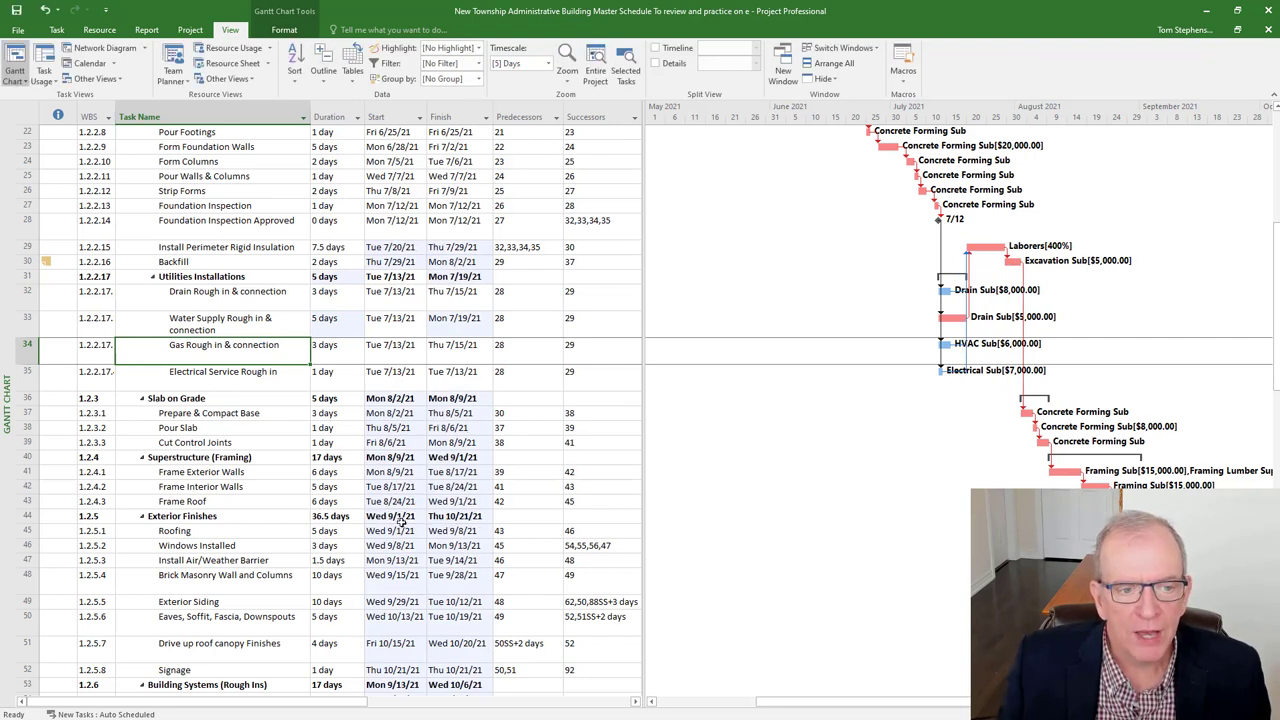
# Step: Set the duration of Water Supply Rough in & connection back to 4 days
pyautogui.click(336, 320)
pyautogui.click(357, 333)
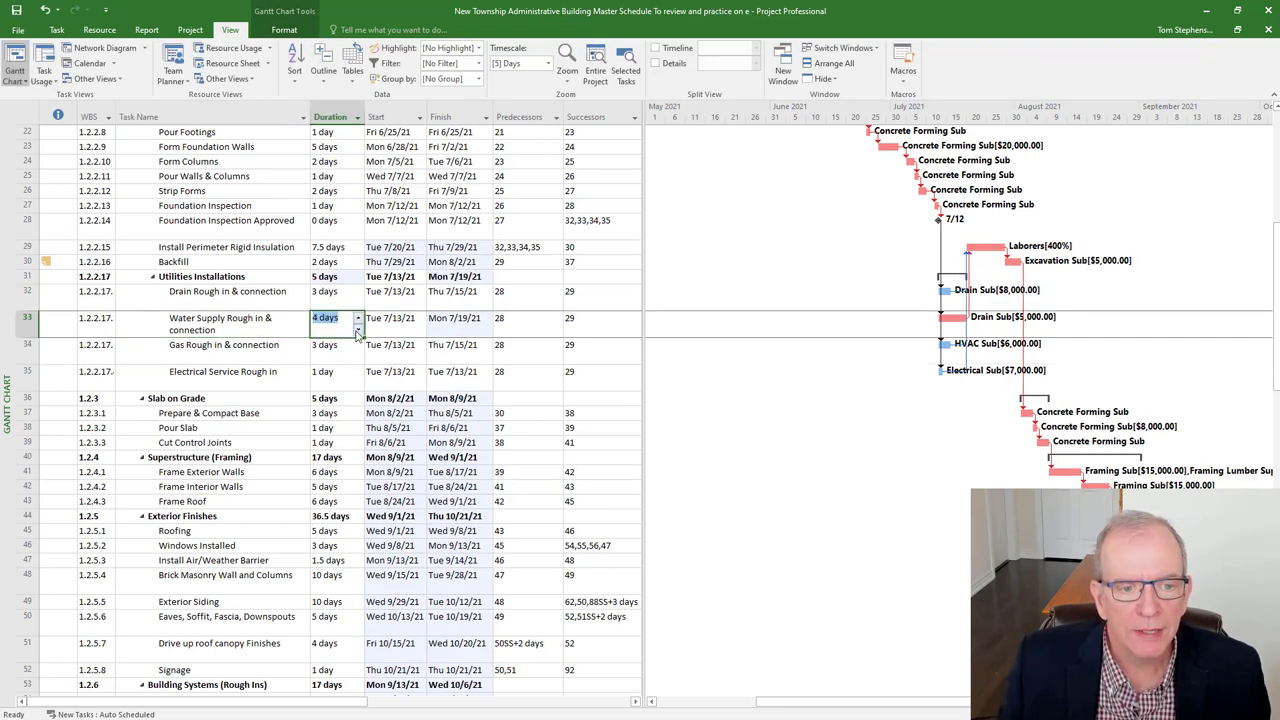
pyautogui.click(328, 398)
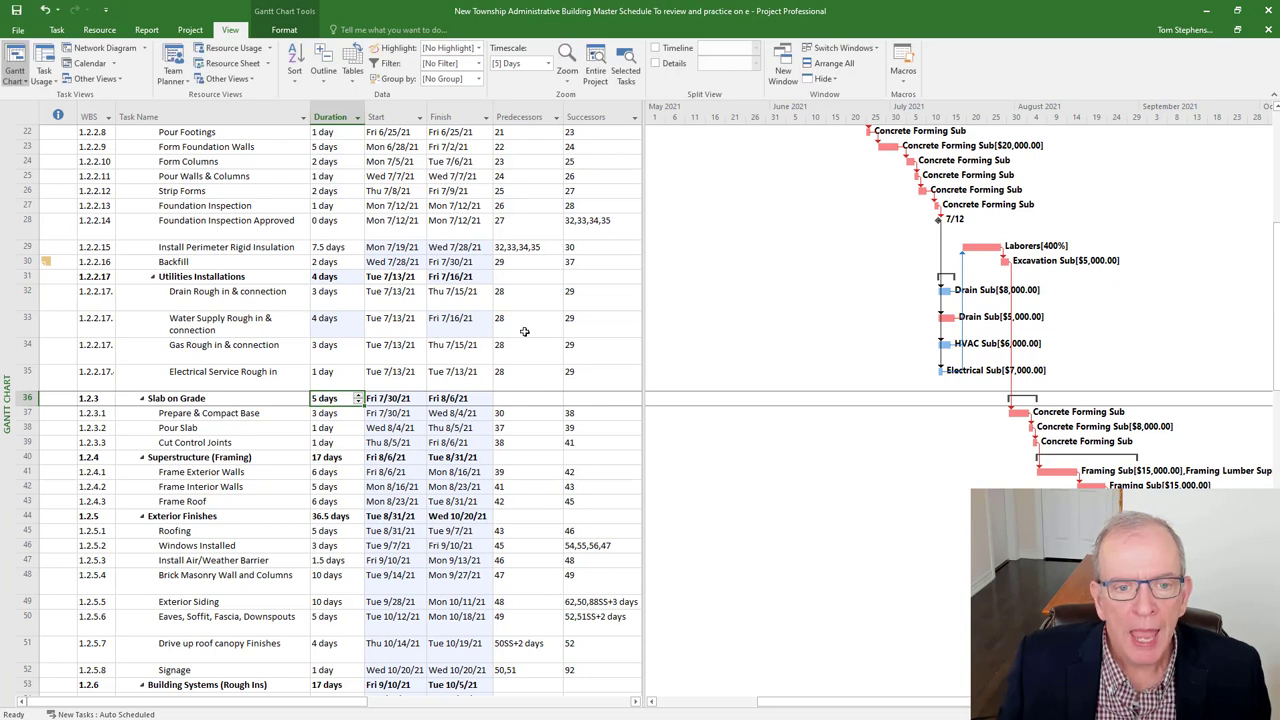
# Step: Insert a Successors column directly after the Predecessors column in the task table
pyautogui.click(588, 117)
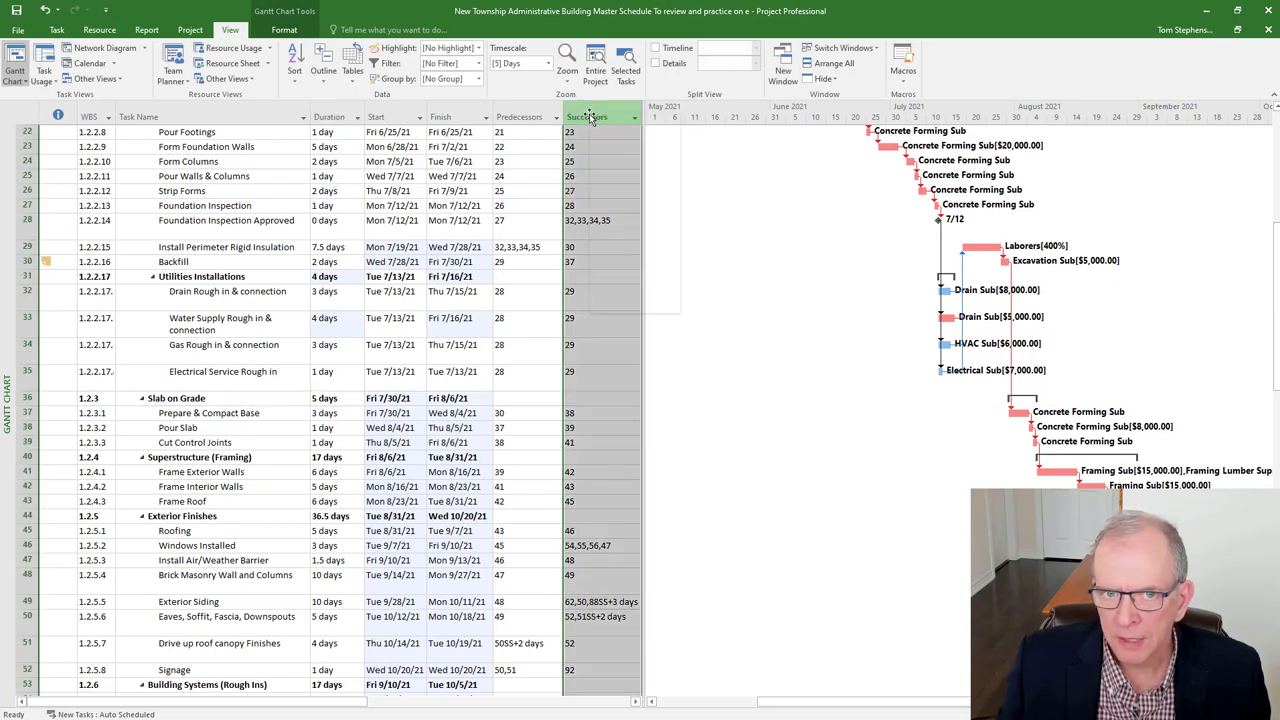
pyautogui.rightClick(590, 117)
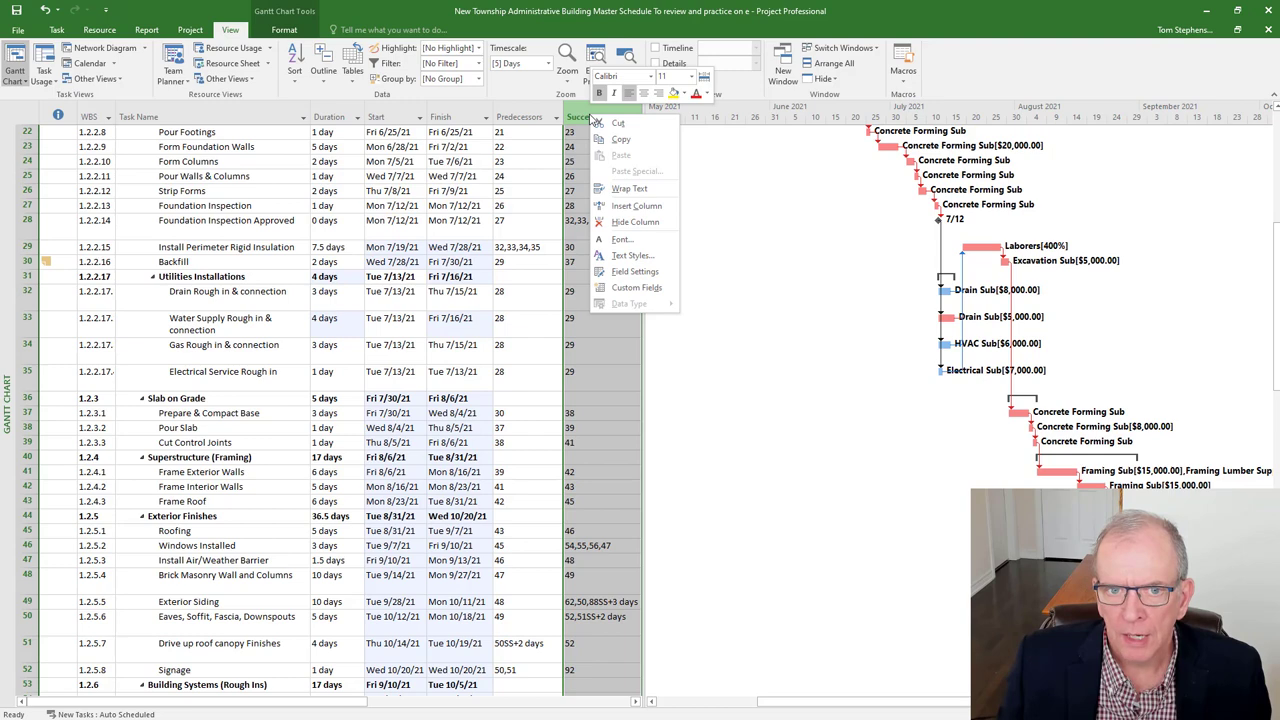
pyautogui.click(616, 205)
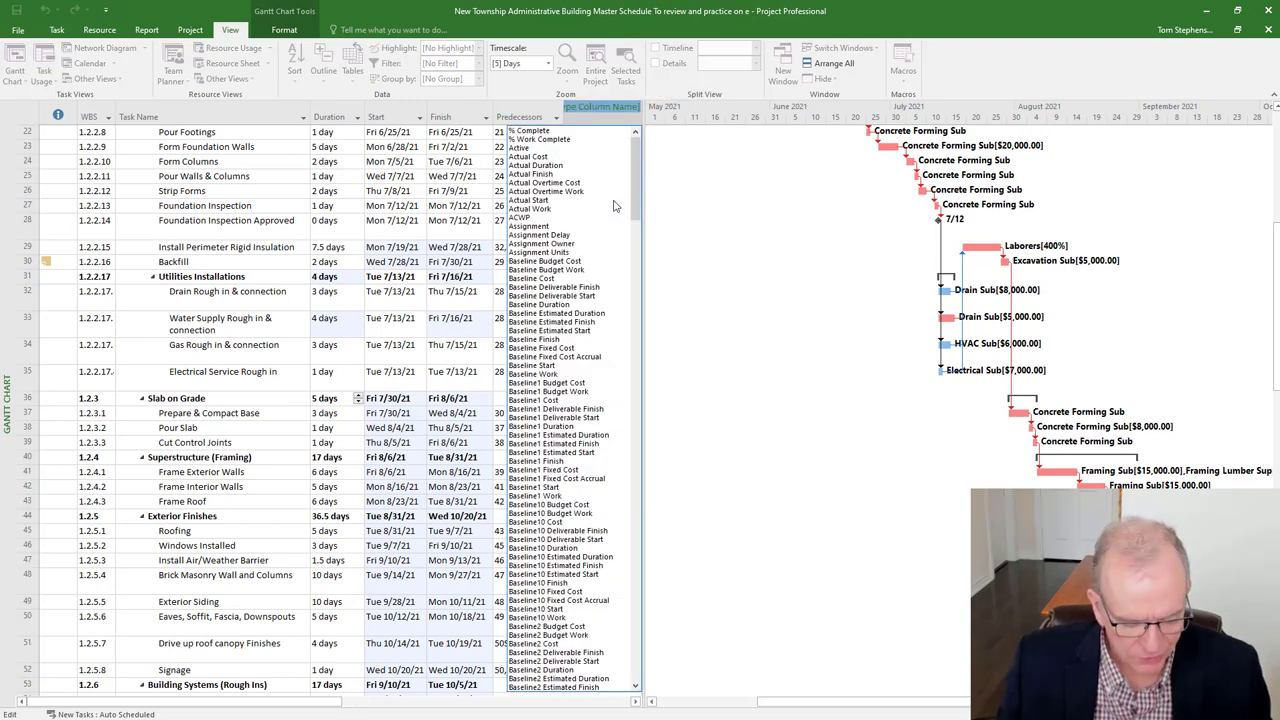
pyautogui.write('s')
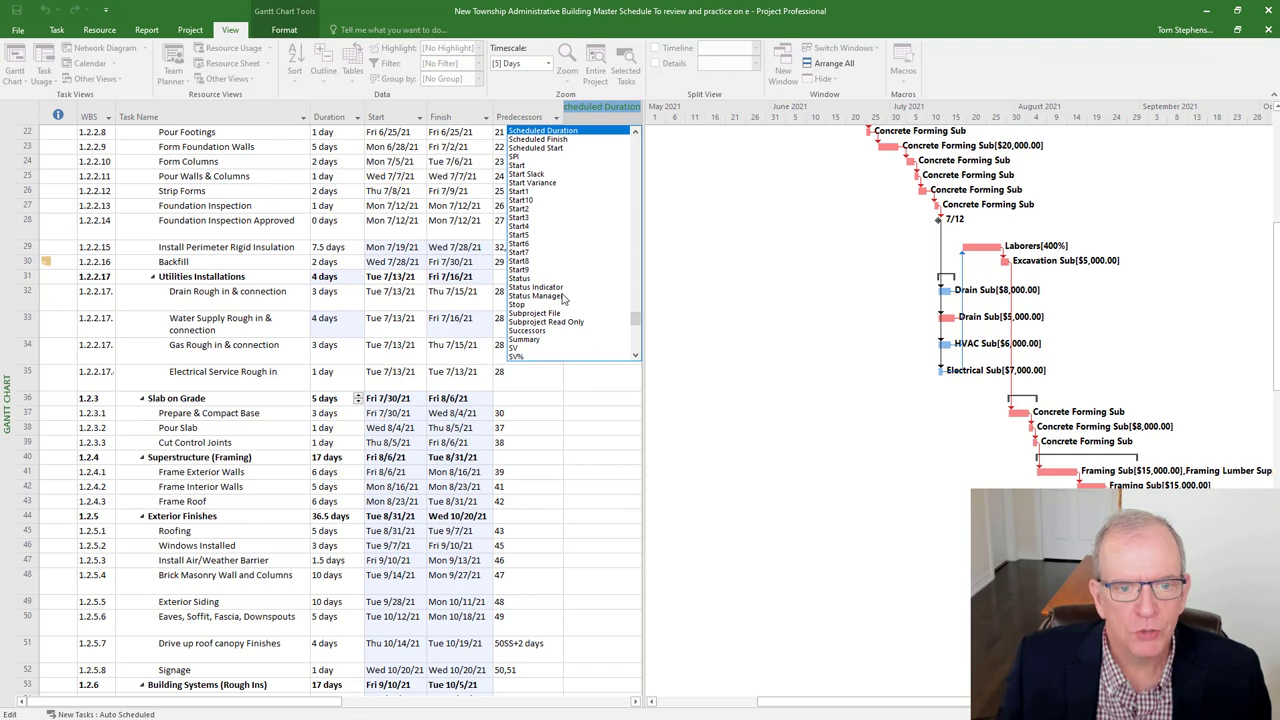
pyautogui.click(539, 331)
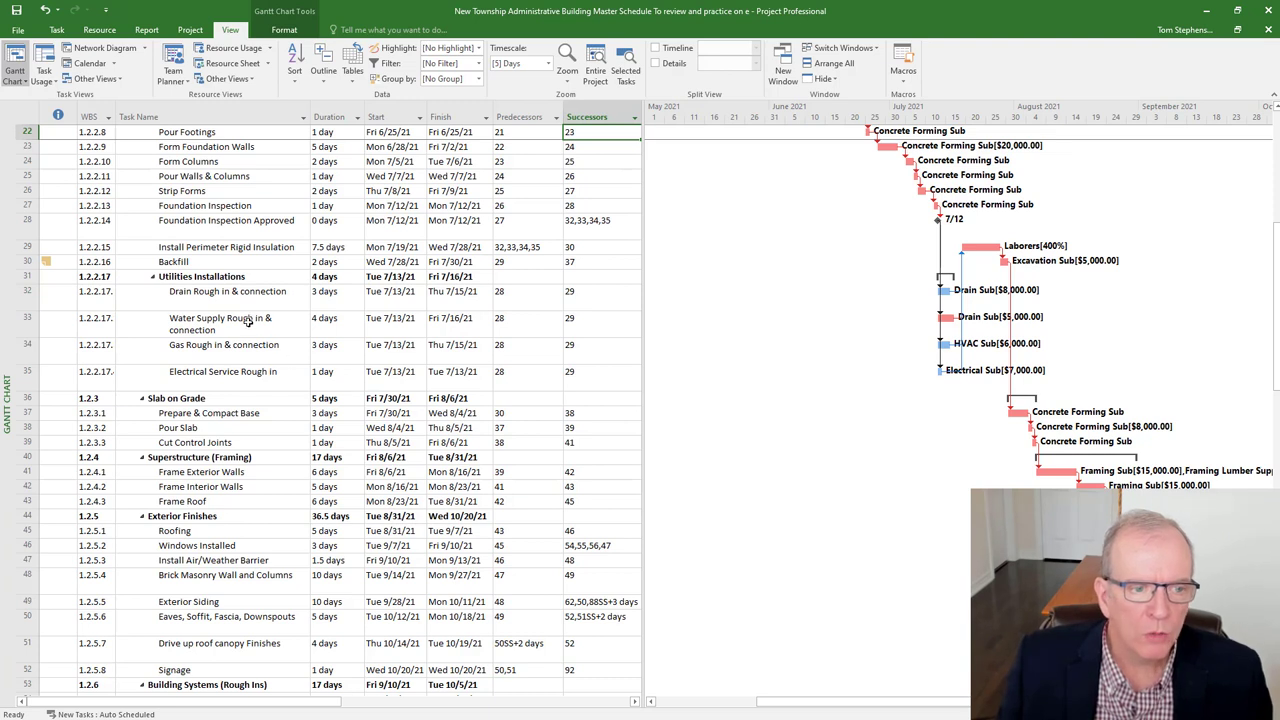
# Step: Clear successor 29 from Water Supply Rough in & connection to remove its link to Install Perimeter Rigid Insulation
pyautogui.click(591, 326)
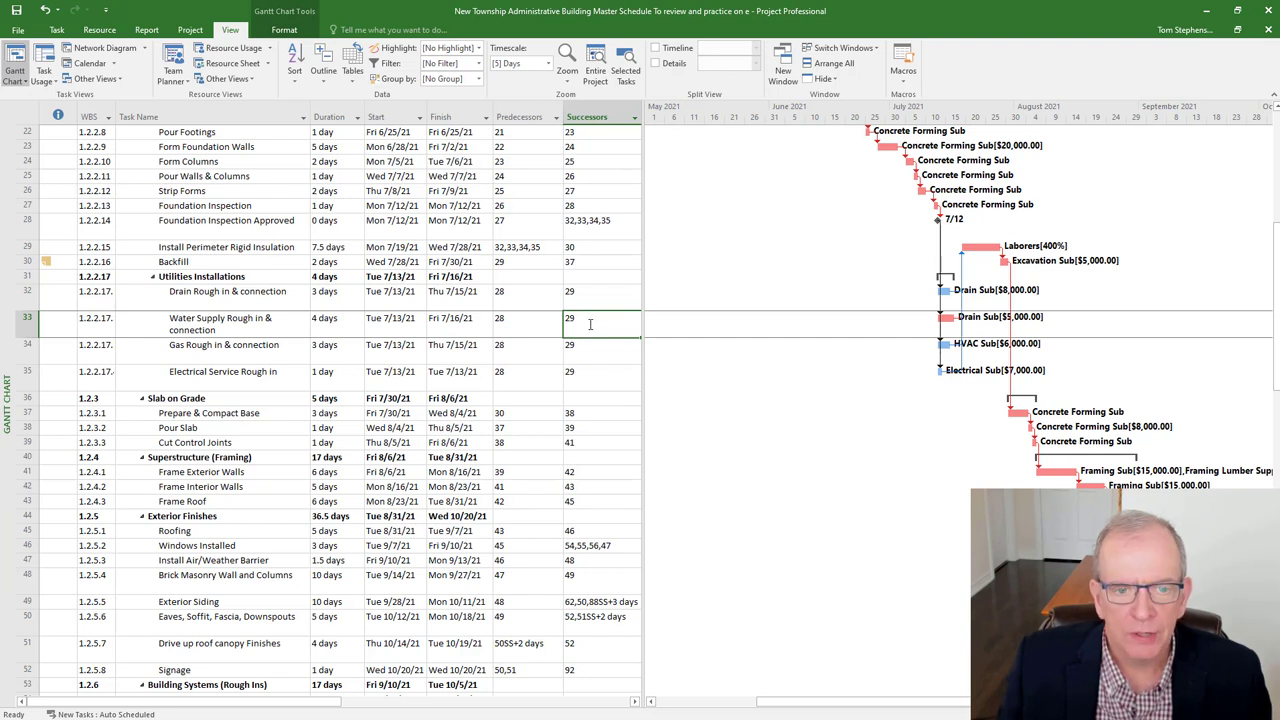
pyautogui.press('BackSpace')
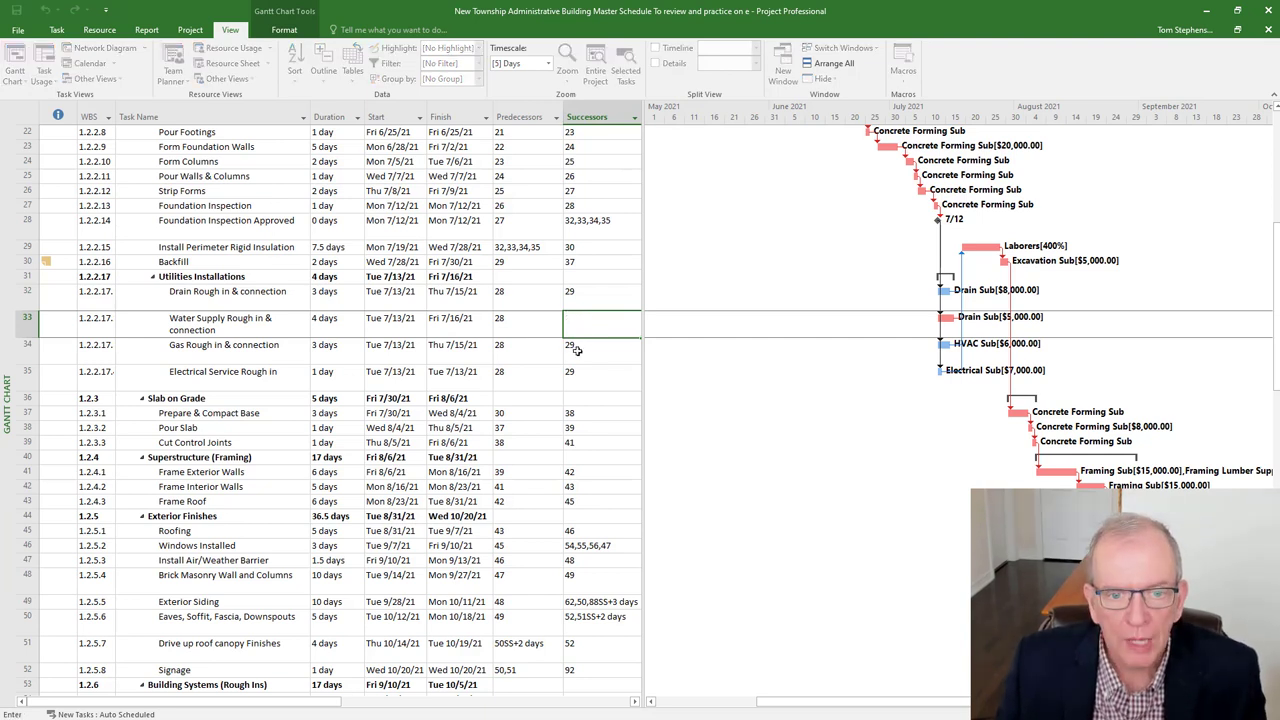
pyautogui.press('Return')
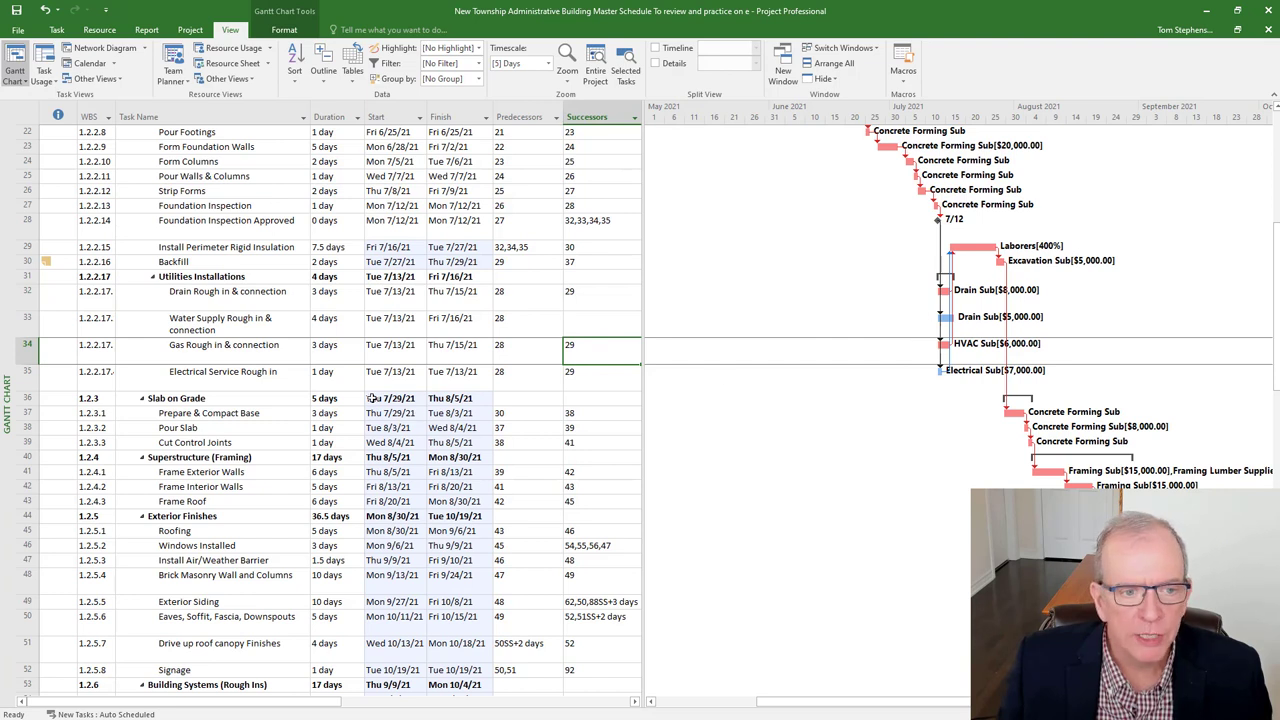
# Step: Set the duration of Water Supply Rough in & connection to 10 days
pyautogui.click(344, 327)
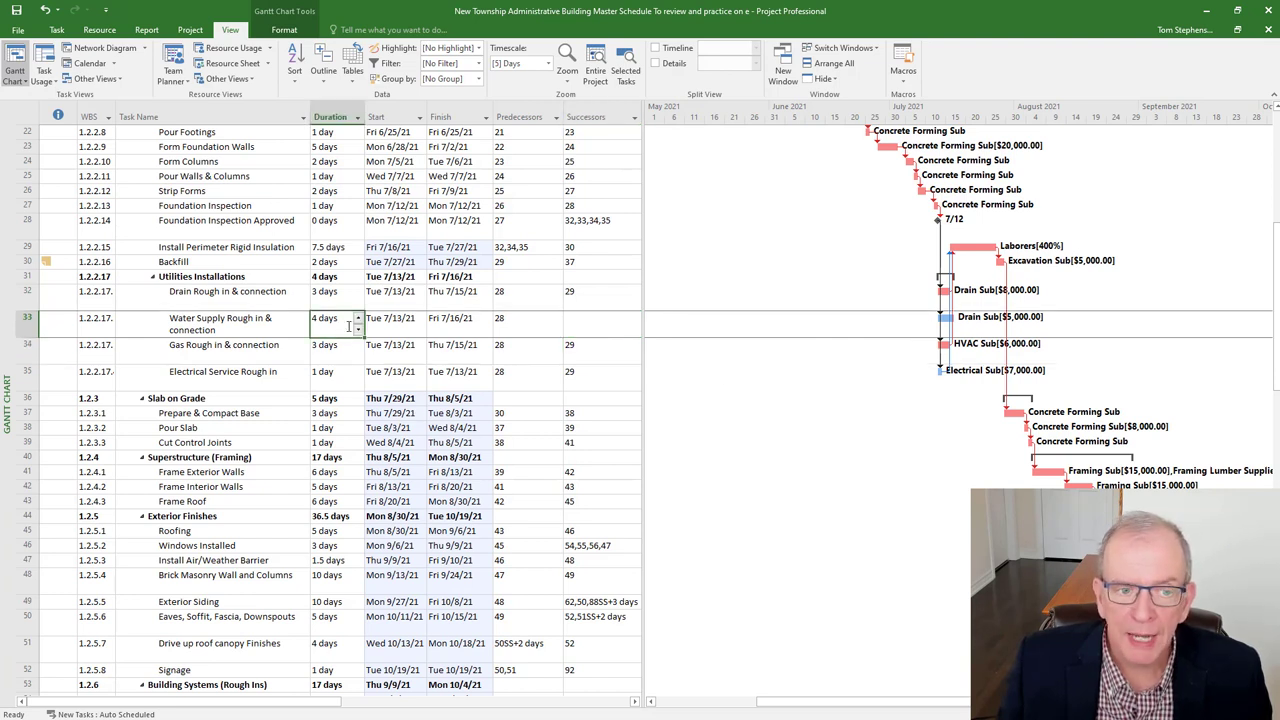
pyautogui.click(358, 317)
pyautogui.click(358, 317)
pyautogui.click(358, 317)
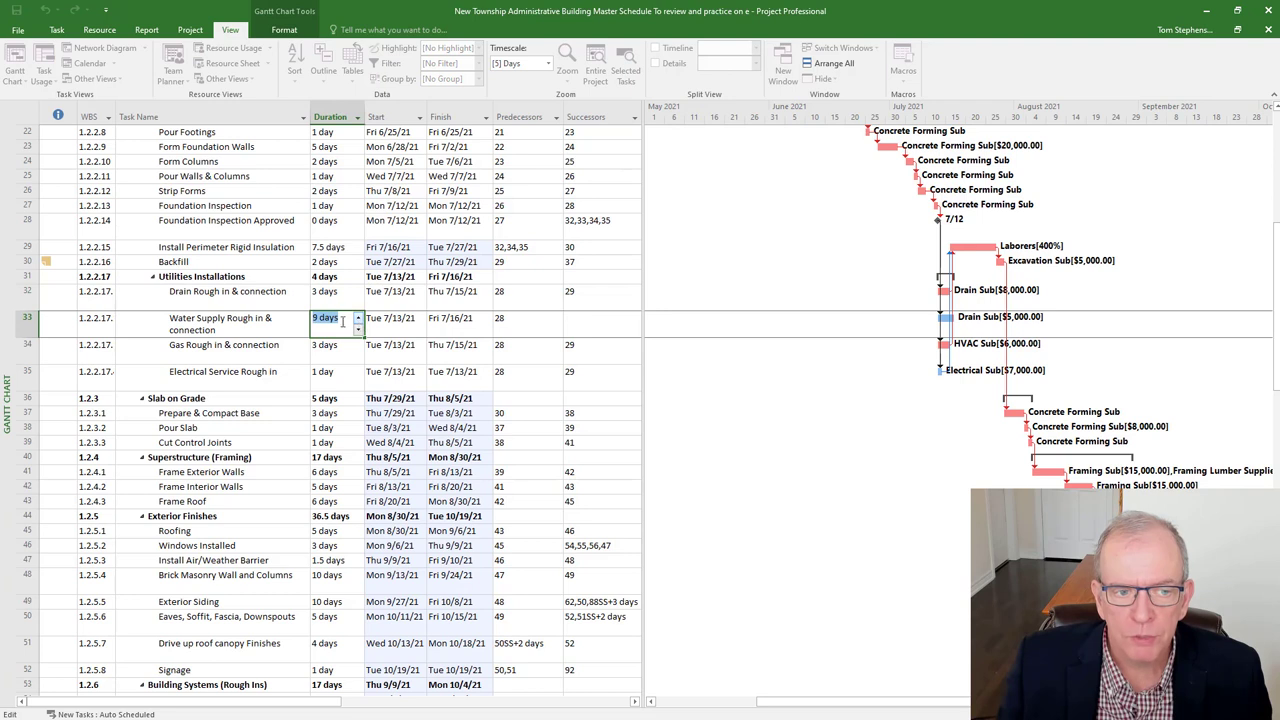
pyautogui.click(358, 316)
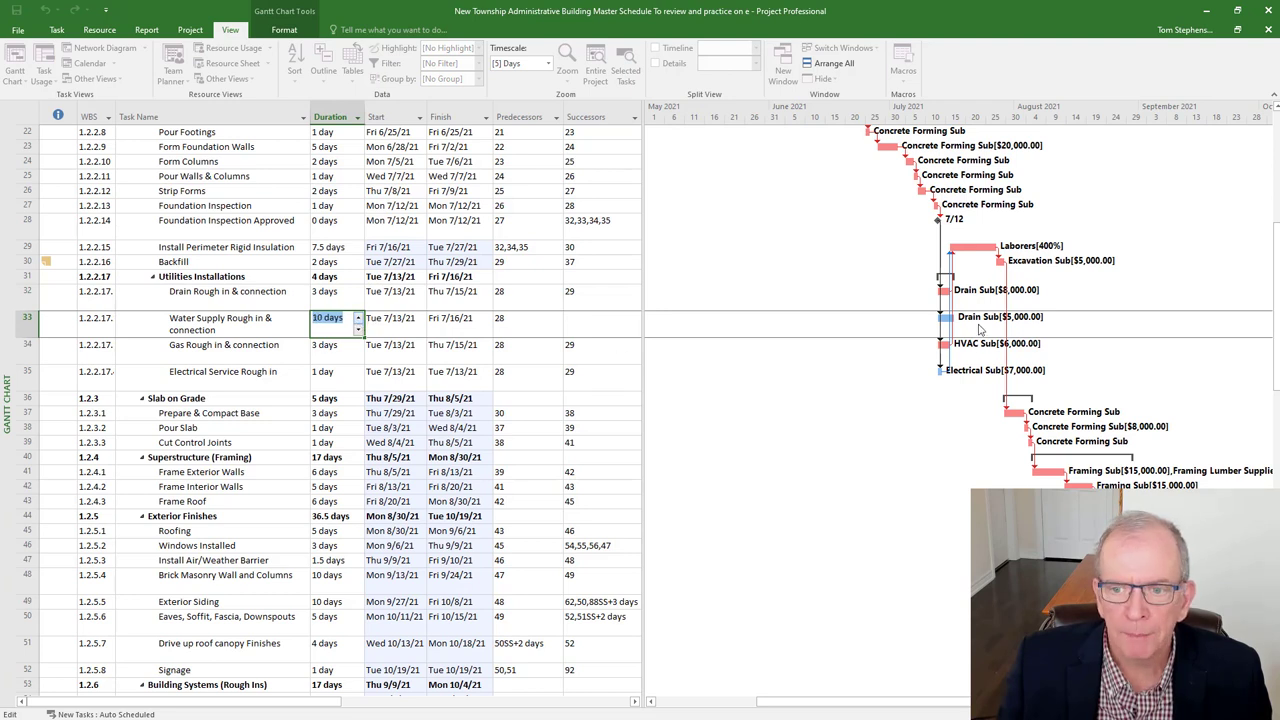
pyautogui.click(255, 373)
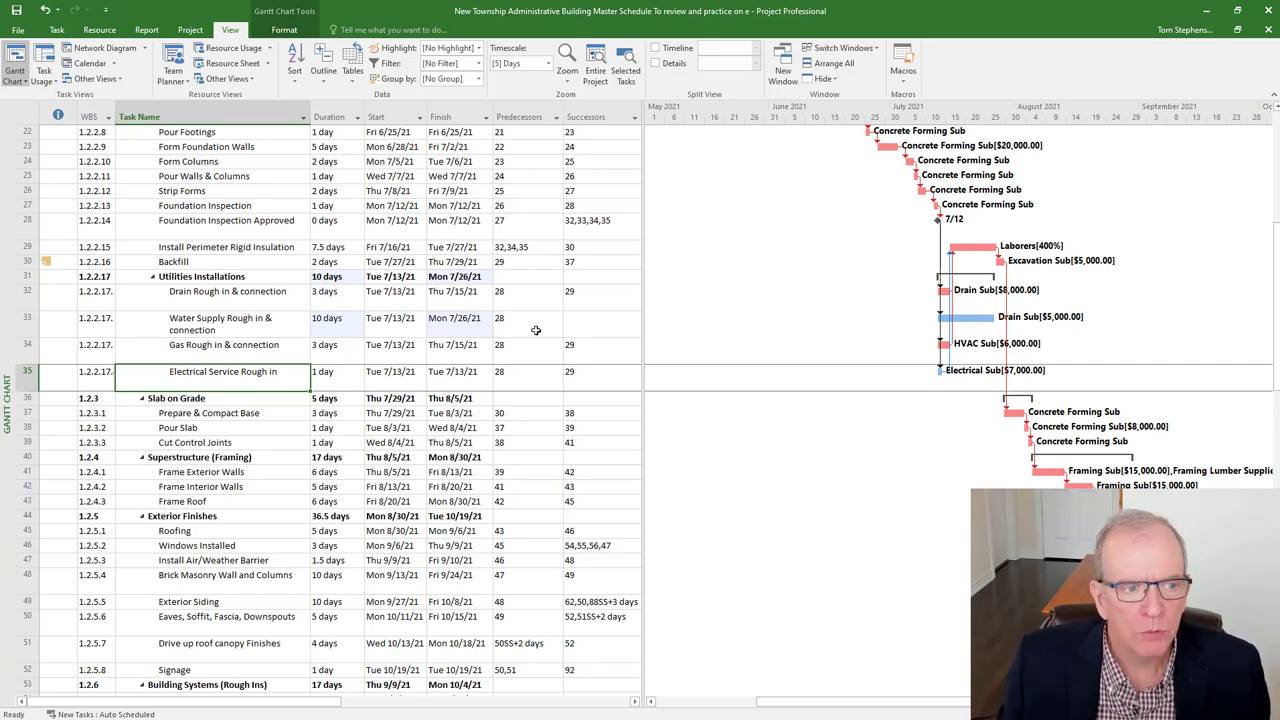
# Step: Enter 29 as the successor of Water Supply Rough in & connection to restore its link to Install Perimeter Rigid Insulation
pyautogui.click(236, 327)
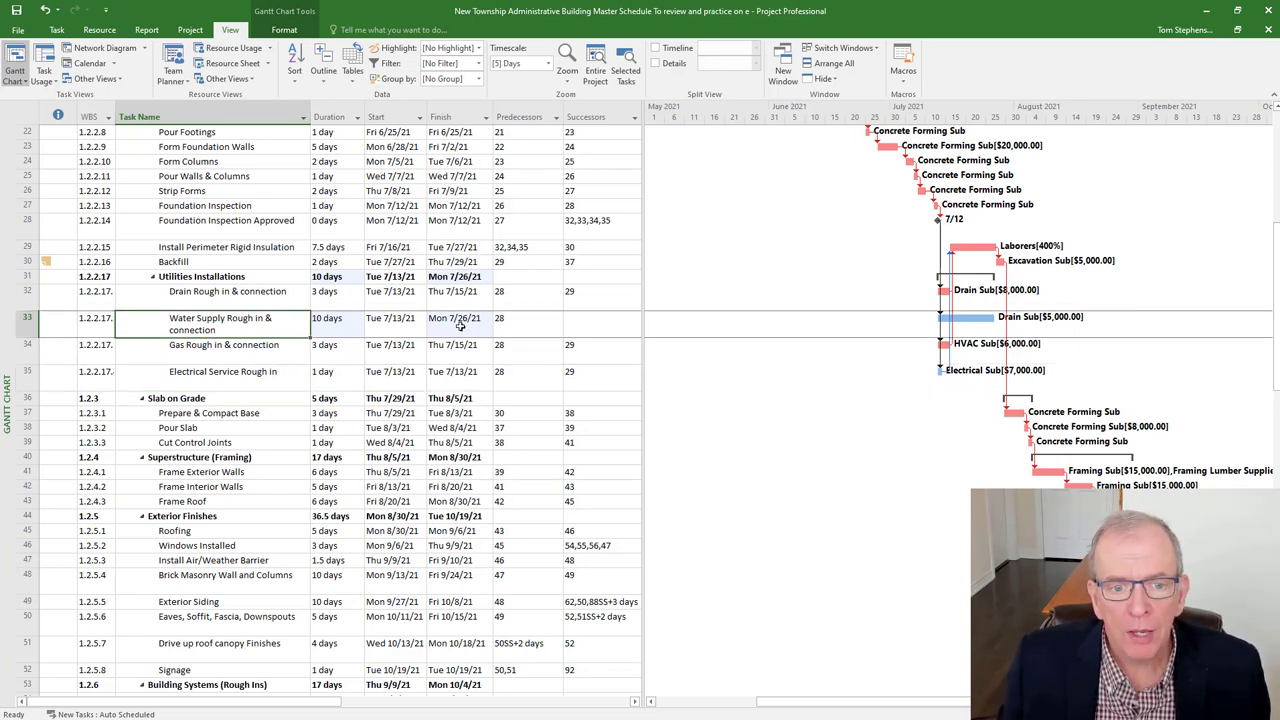
pyautogui.click(588, 326)
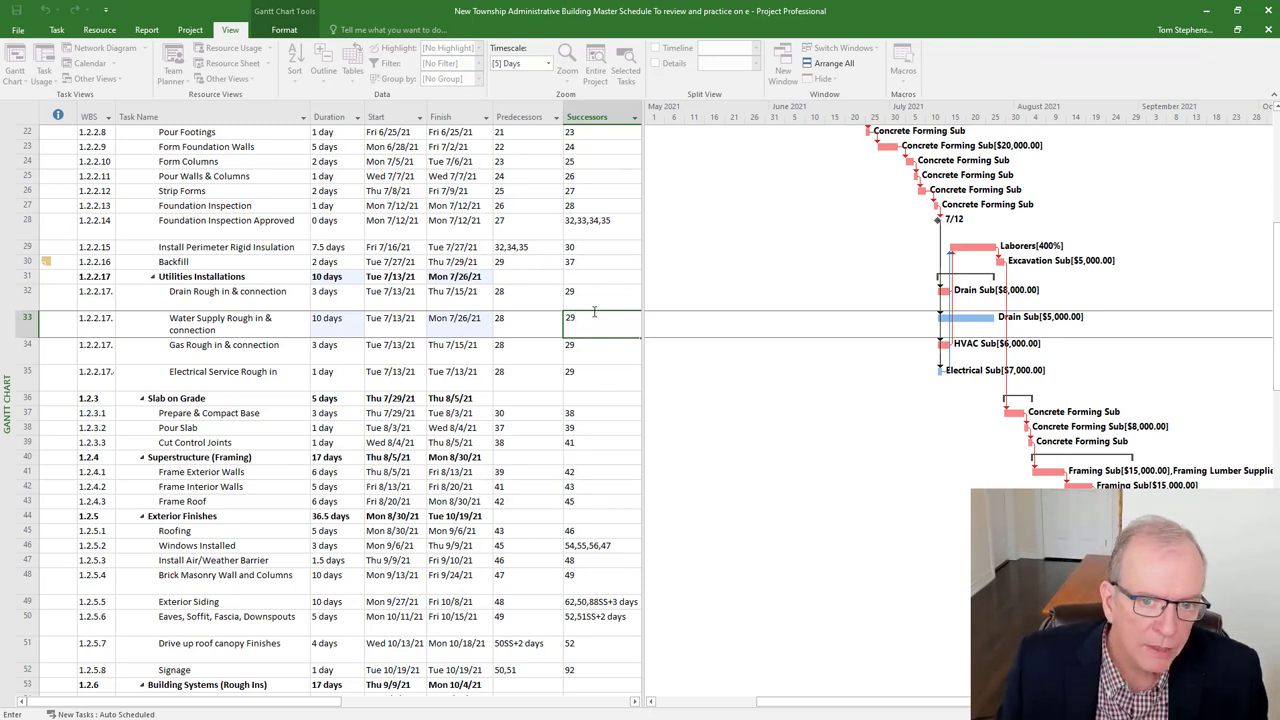
pyautogui.press('Return')
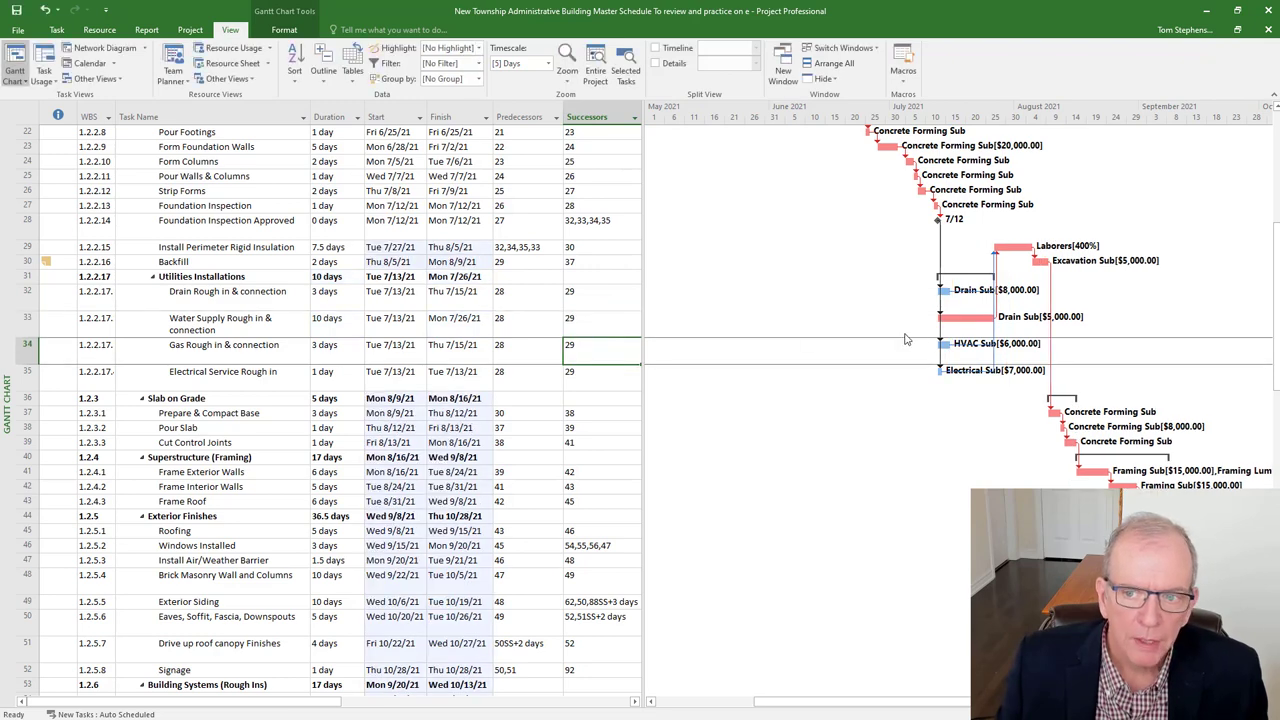
pyautogui.click(604, 320)
# Step: Examine the successors and shifted dates of all tasks down to Total Completion, and return to the start of the schedule
pyautogui.scroll(-1, 268, 320)
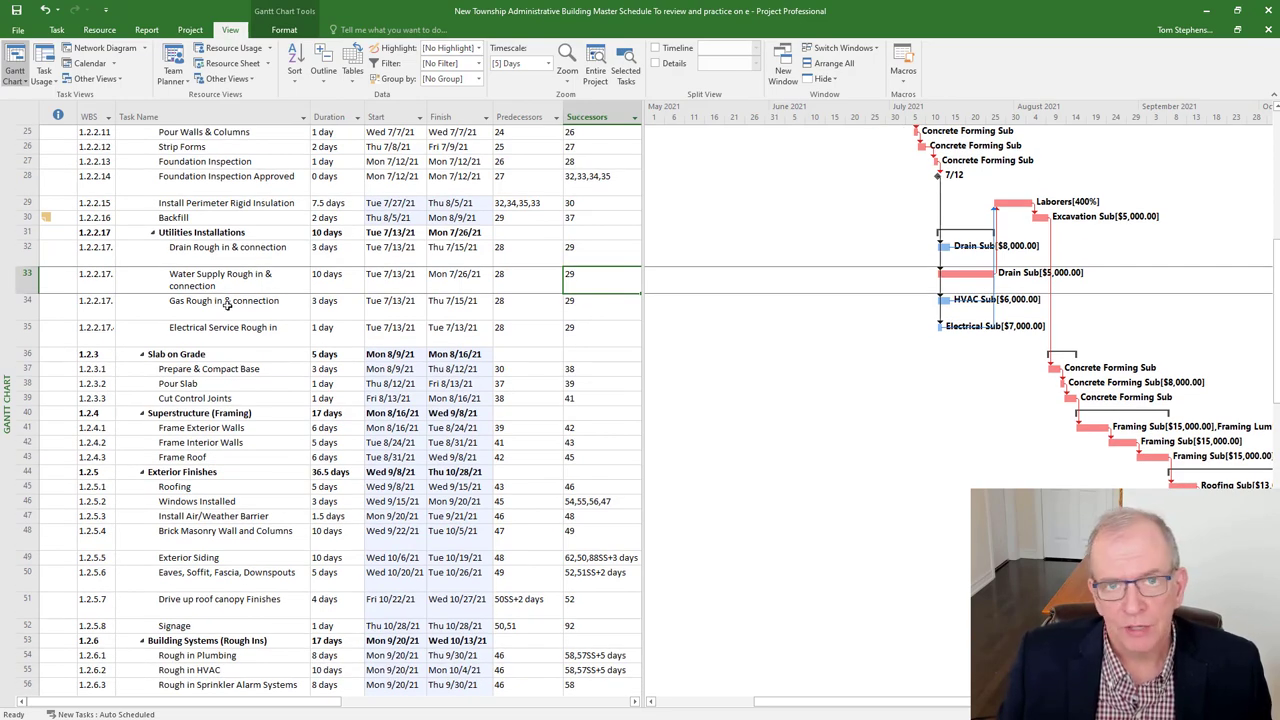
pyautogui.scroll(-6, 245, 280)
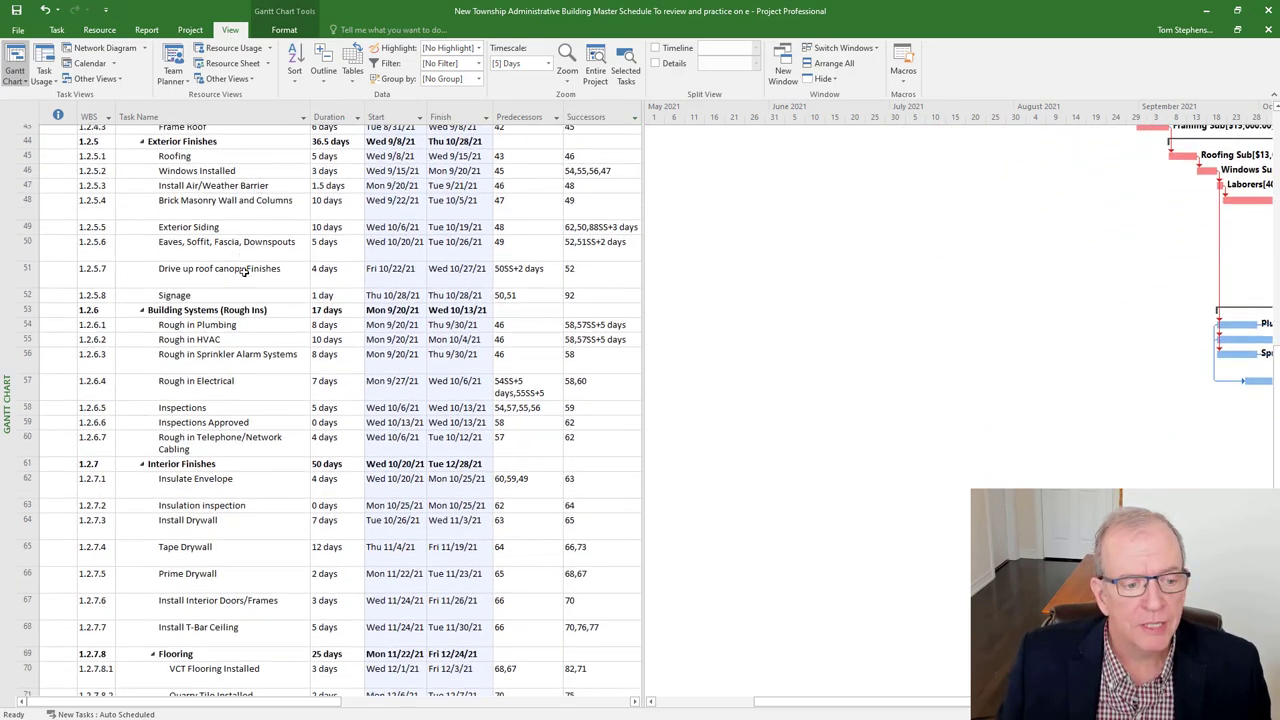
pyautogui.scroll(-12, 243, 270)
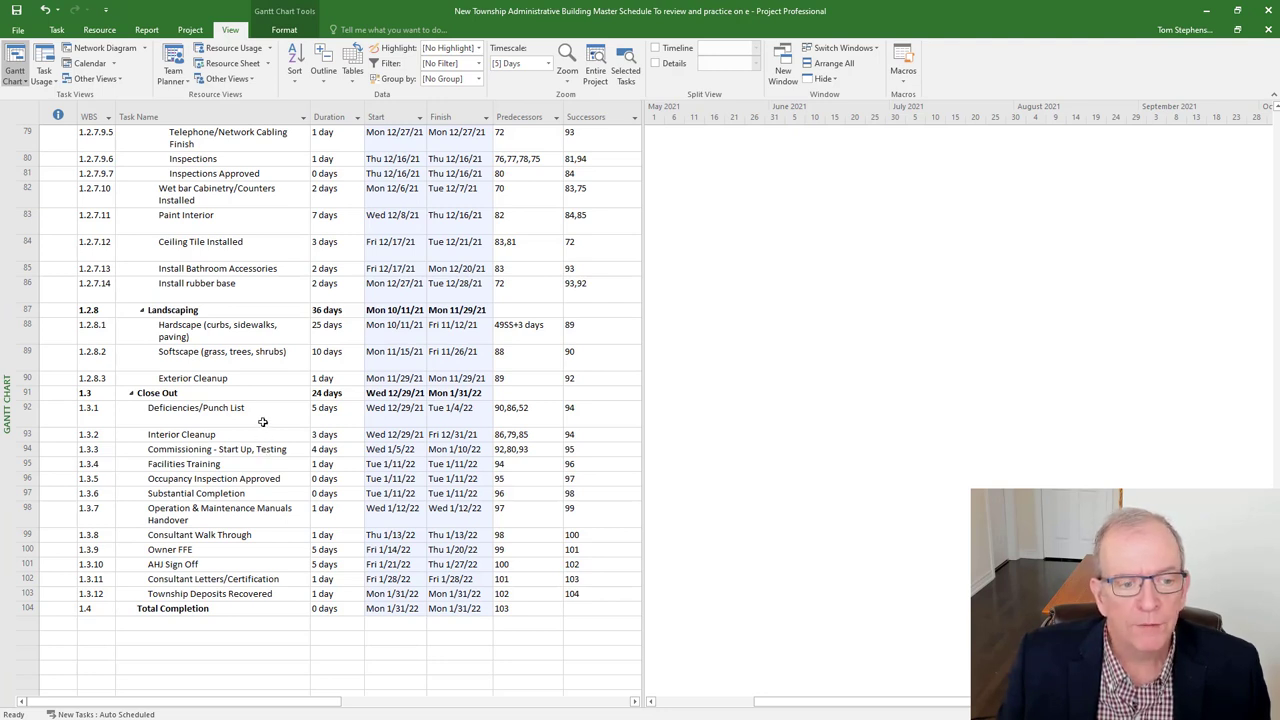
pyautogui.click(589, 450)
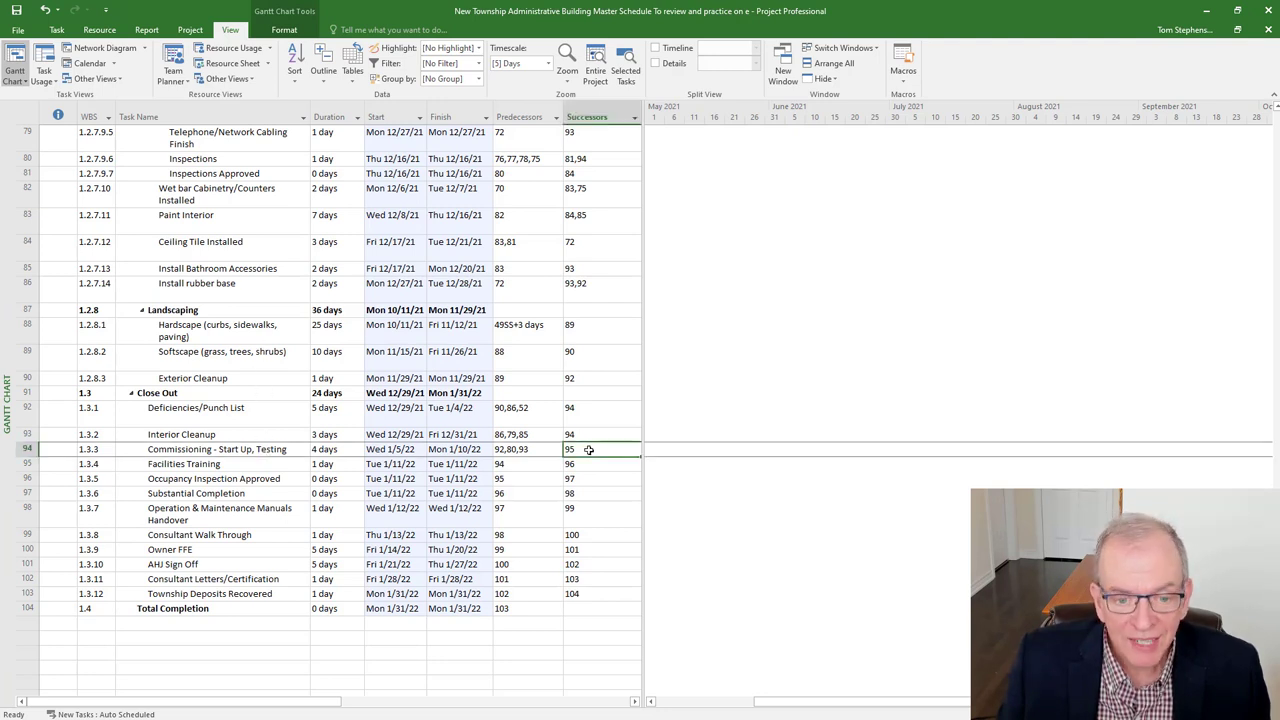
pyautogui.scroll(15, 580, 449)
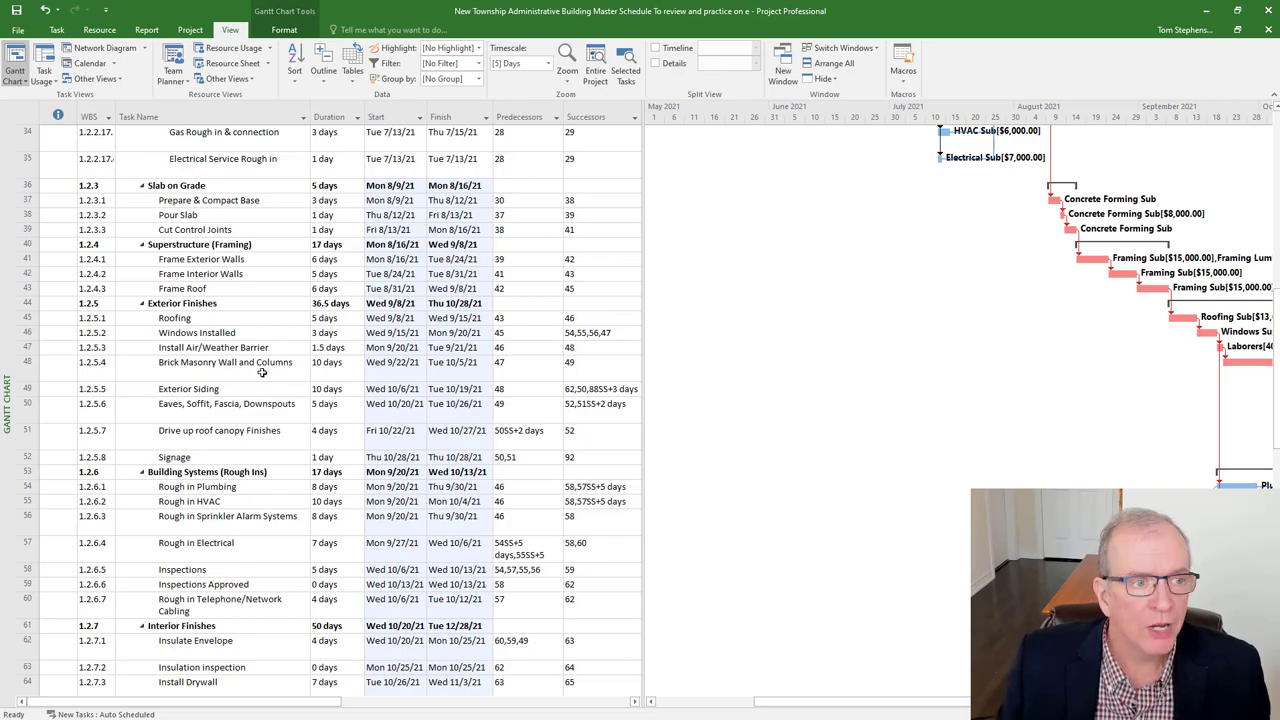
pyautogui.scroll(10, 262, 369)
pyautogui.scroll(2, 262, 369)
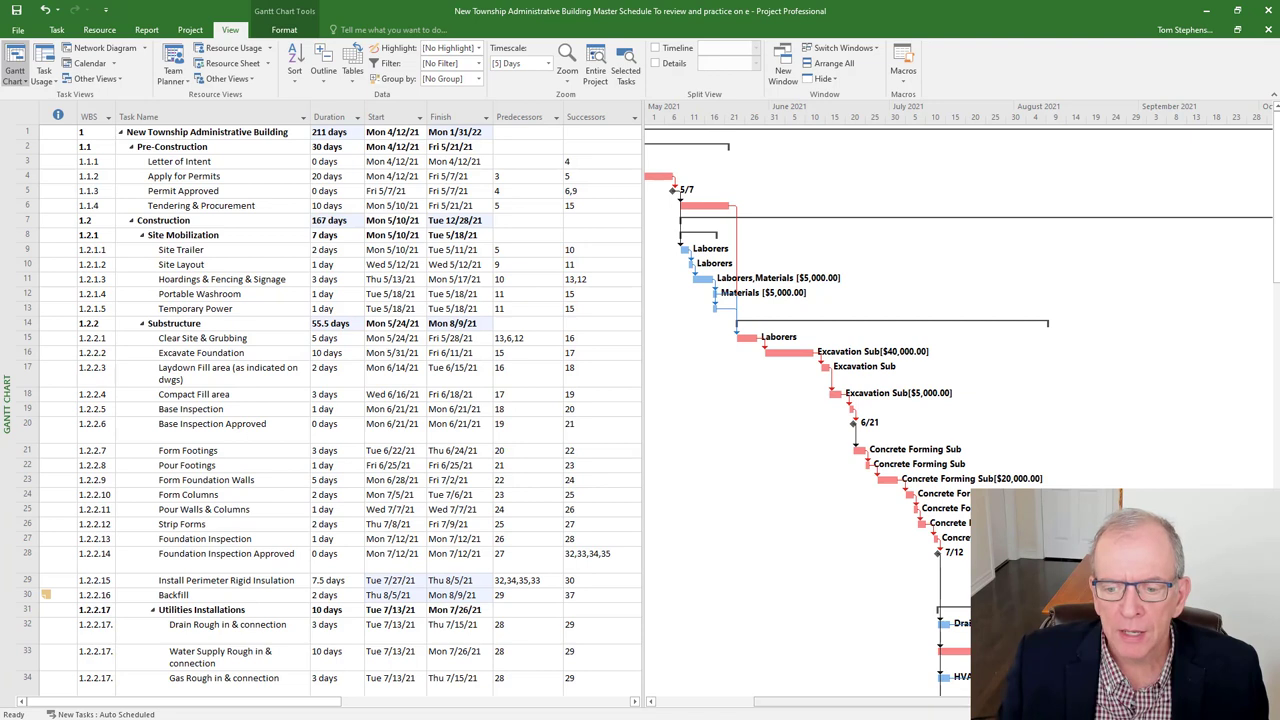
pyautogui.hscroll(-5, 829, 638)
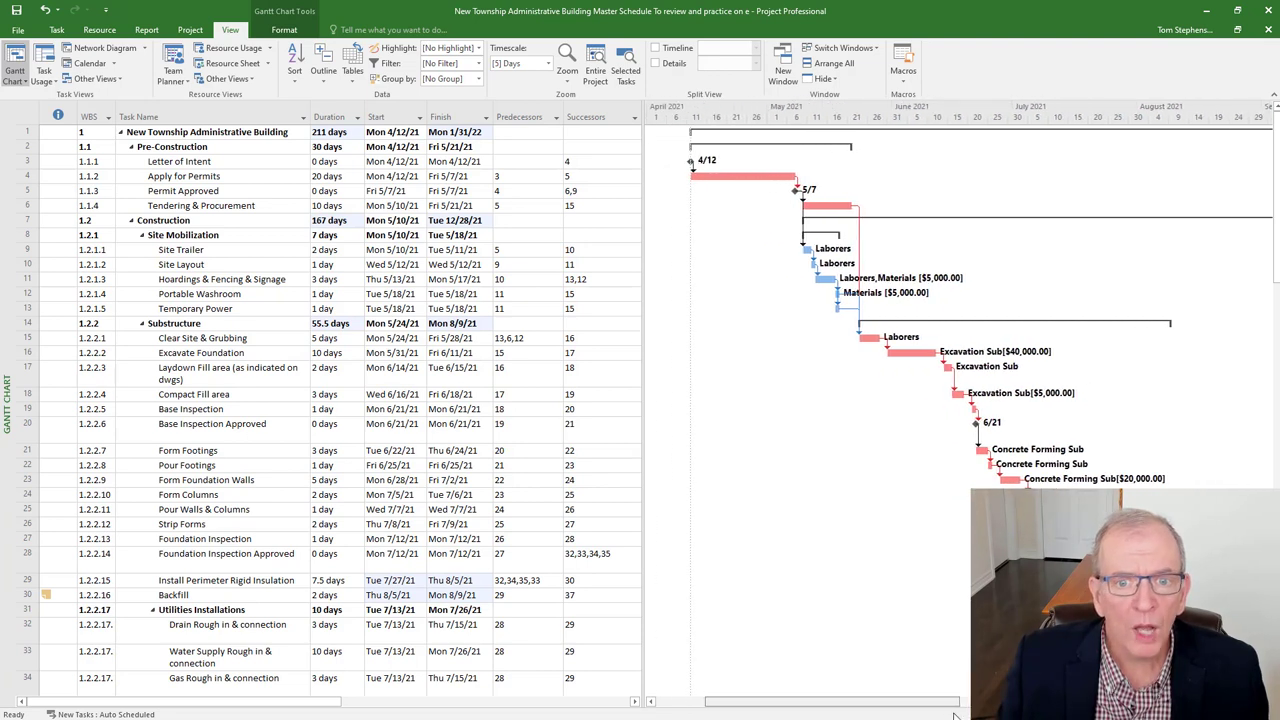
# Step: Examine the duration and links of Apply for Permits and the Gantt bars of the tasks through Close Out
pyautogui.click(265, 191)
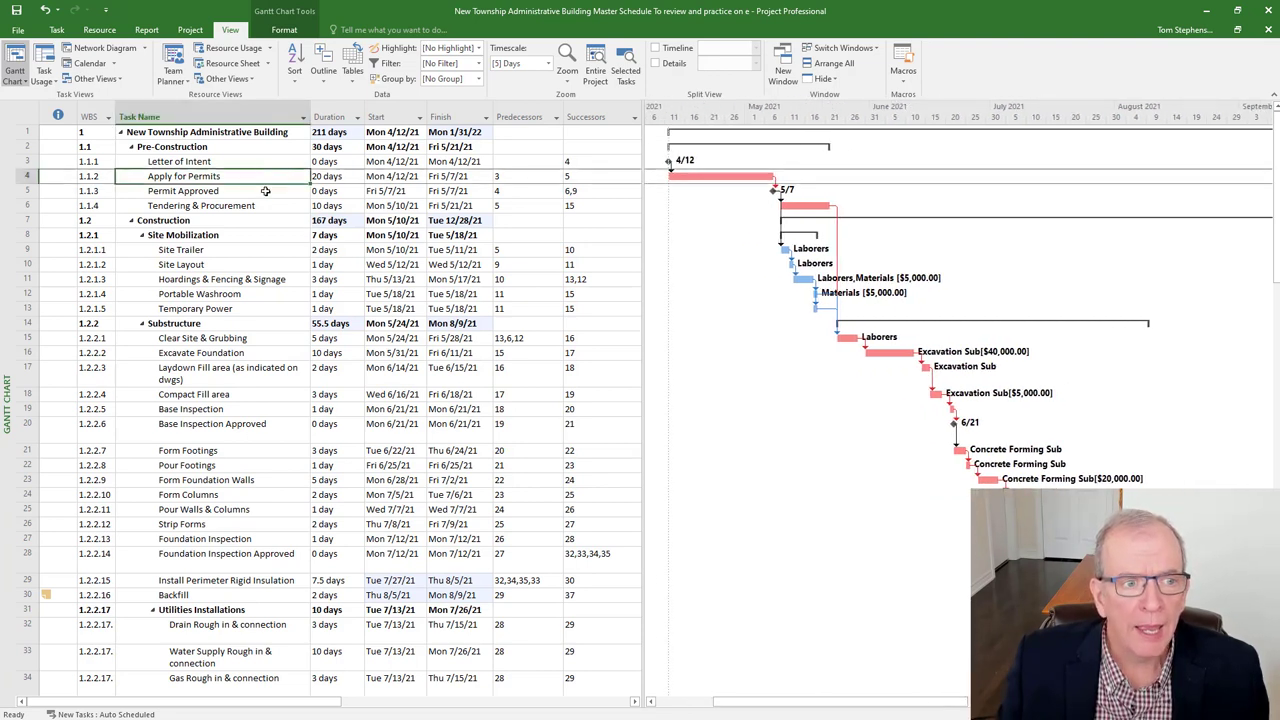
pyautogui.click(346, 176)
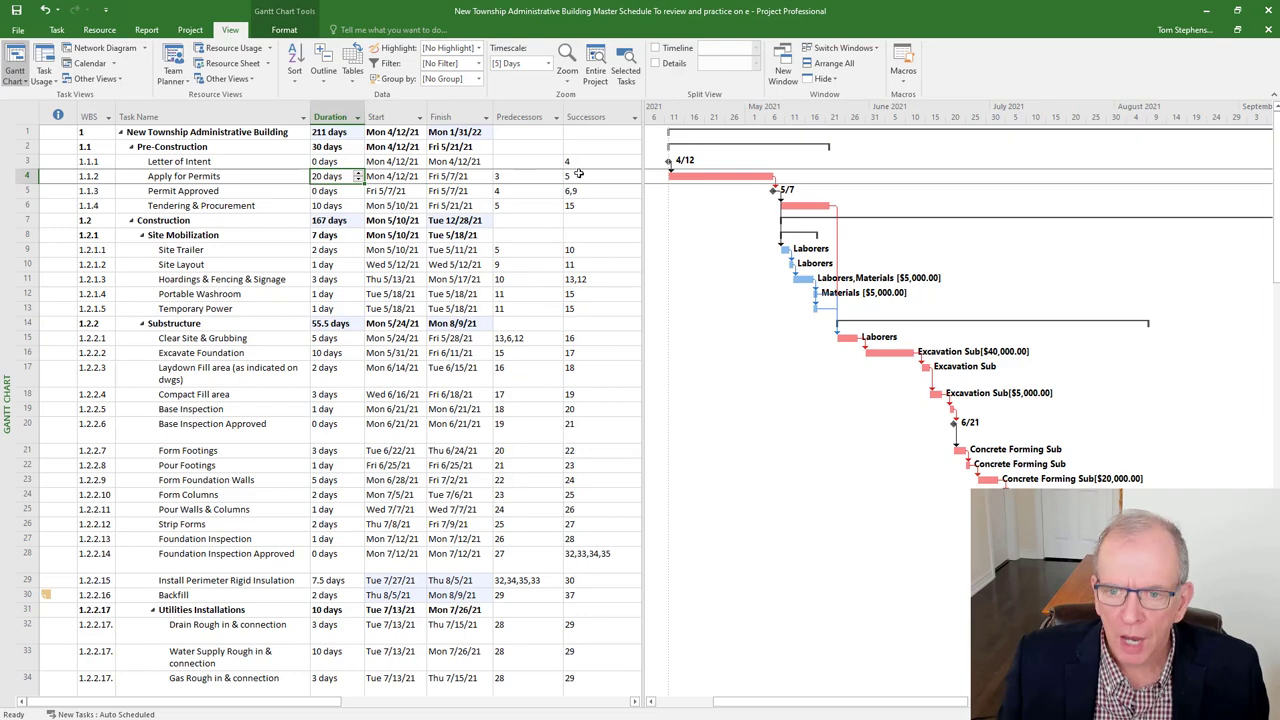
pyautogui.scroll(-1, 469, 322)
pyautogui.scroll(-10, 469, 322)
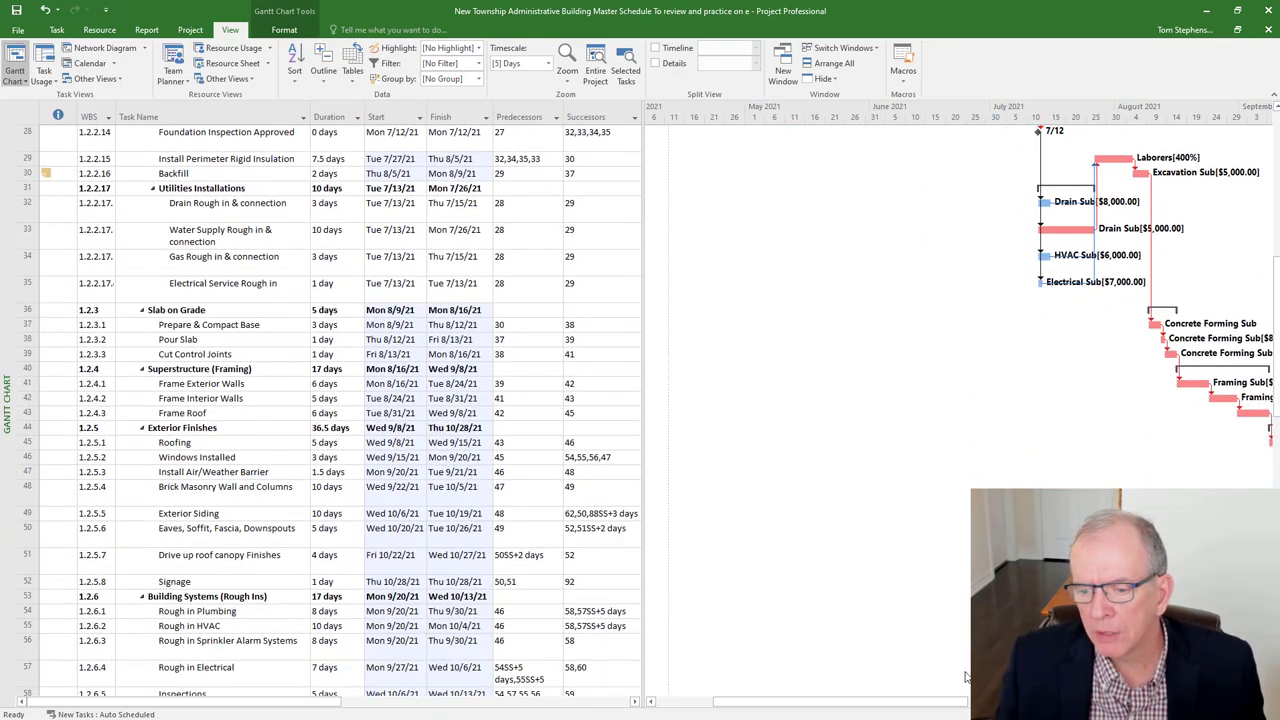
pyautogui.moveTo(956, 706); pyautogui.dragTo(1110, 706)
pyautogui.scroll(-20, 800, 607)
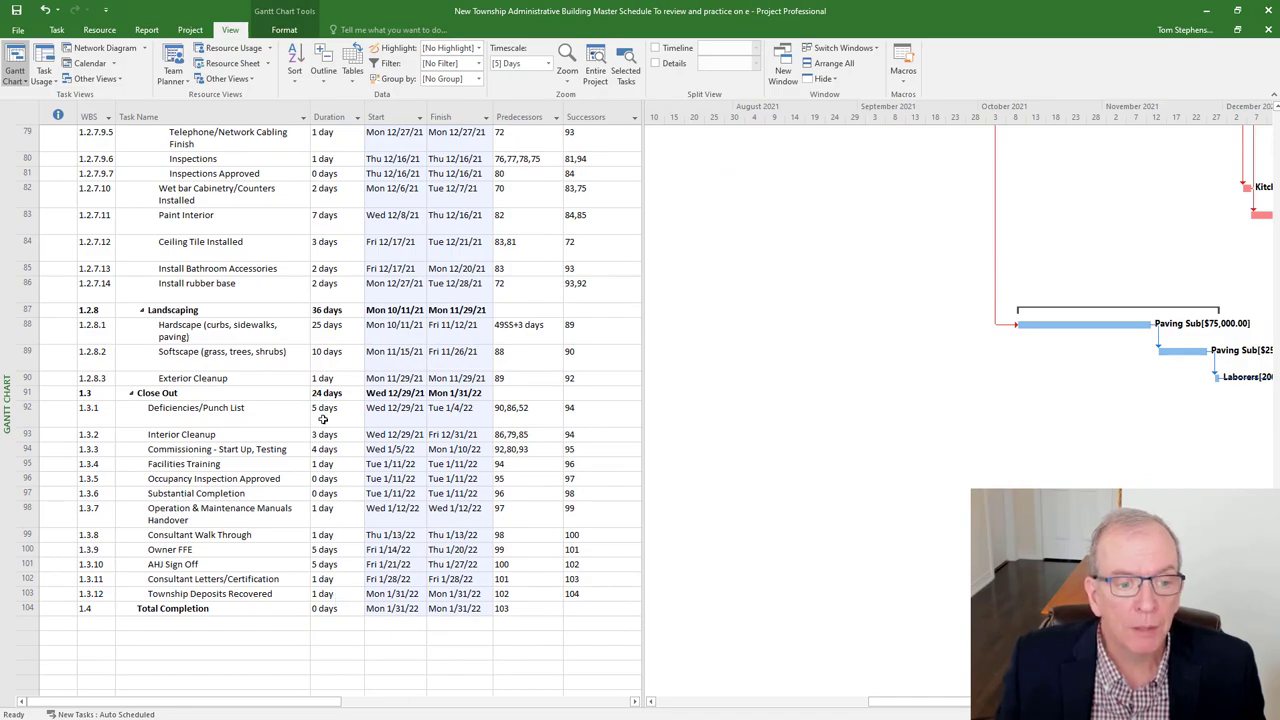
pyautogui.scroll(6, 323, 418)
pyautogui.scroll(20, 323, 418)
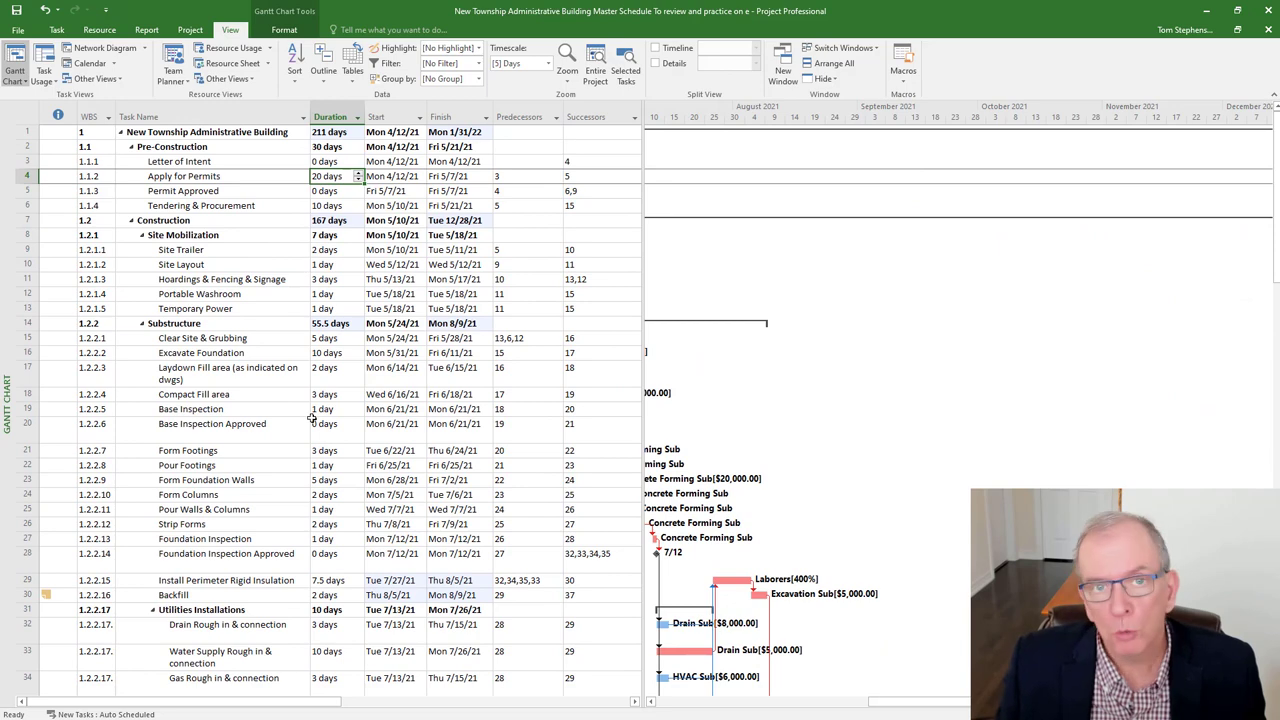
# Step: Switch to the Network Diagram view and enlarge it until the Pre-Construction task boxes are readable
pyautogui.rightClick(6, 228)
pyautogui.click(35, 262)
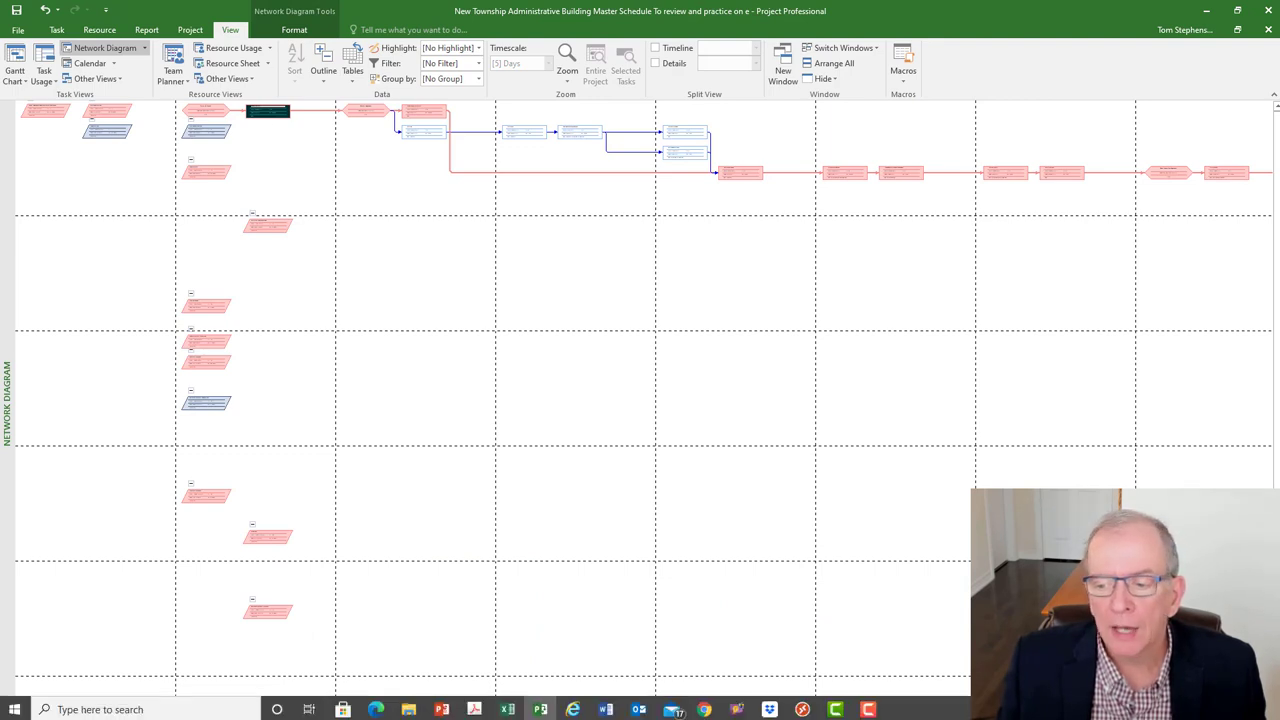
pyautogui.scroll(3, 985, 380)
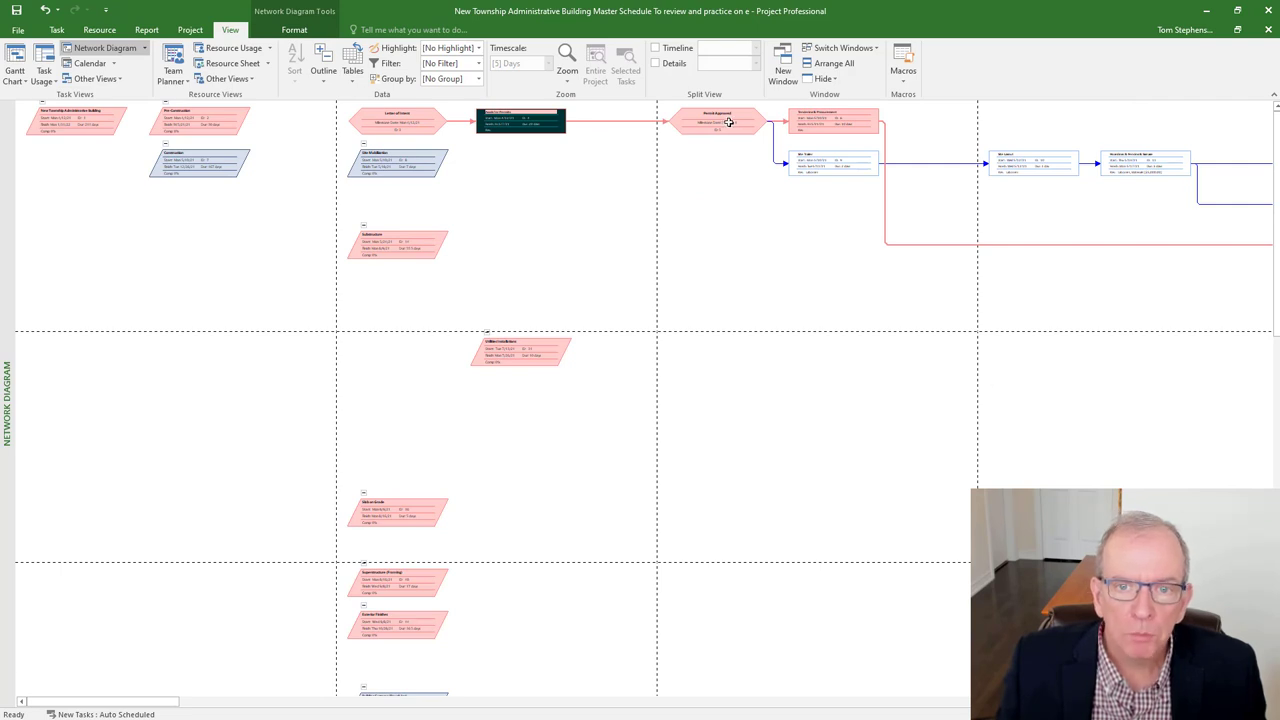
pyautogui.scroll(2, 975, 299)
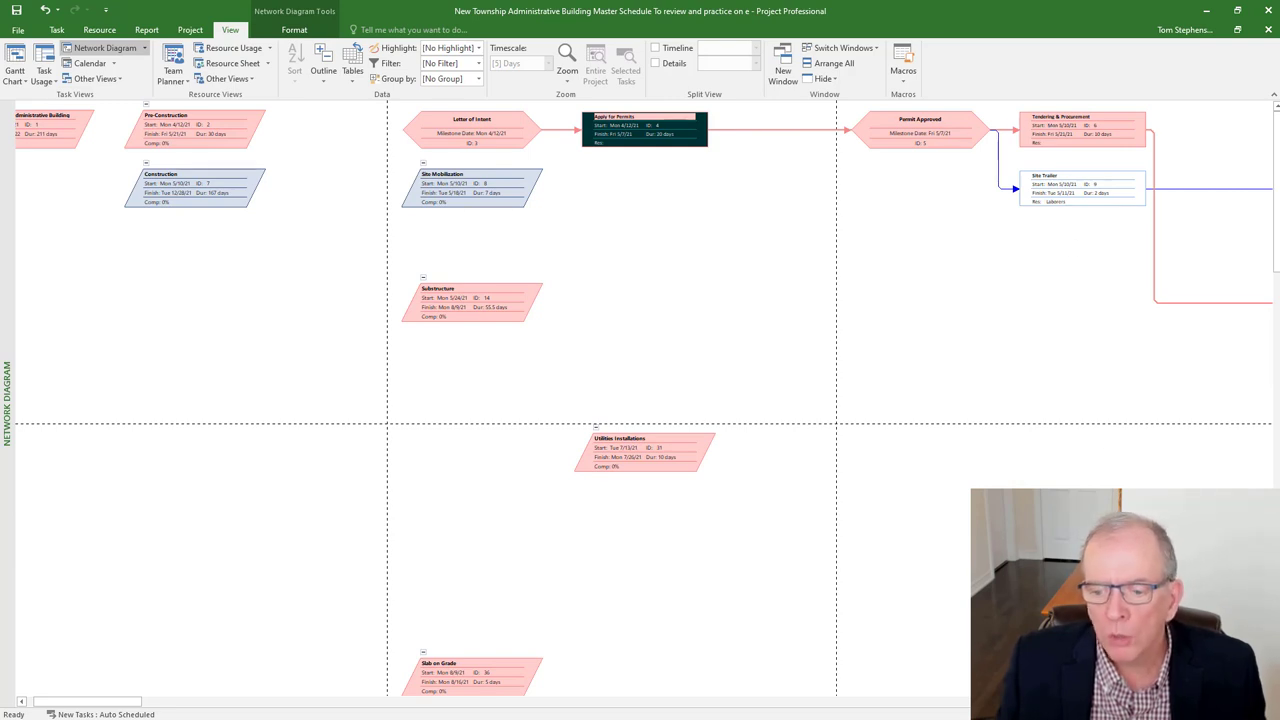
# Step: Follow the network diagram's linked task boxes forward from Apply for Permits through the foundation and utility tasks to Backfill
pyautogui.moveTo(900, 716)
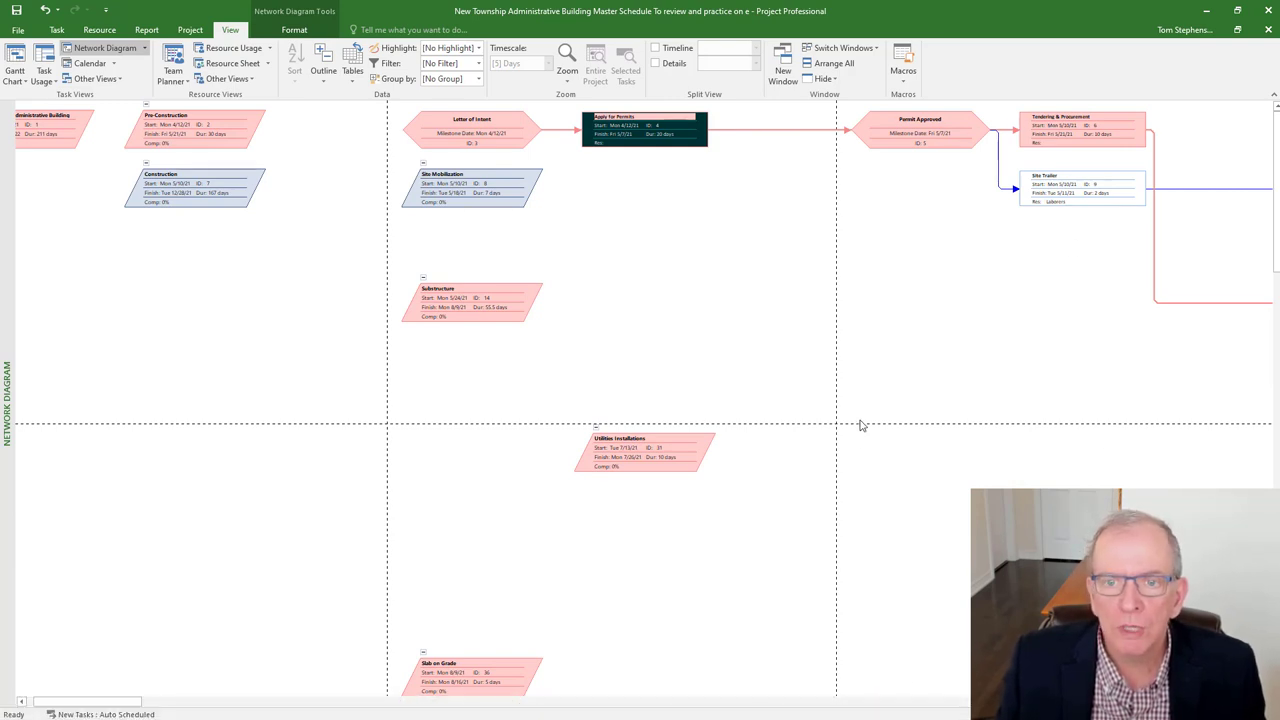
pyautogui.press('Right')
pyautogui.press('Right')
pyautogui.press('Right')
pyautogui.press('Right')
pyautogui.press('Right')
pyautogui.press('Right')
pyautogui.press('Right')
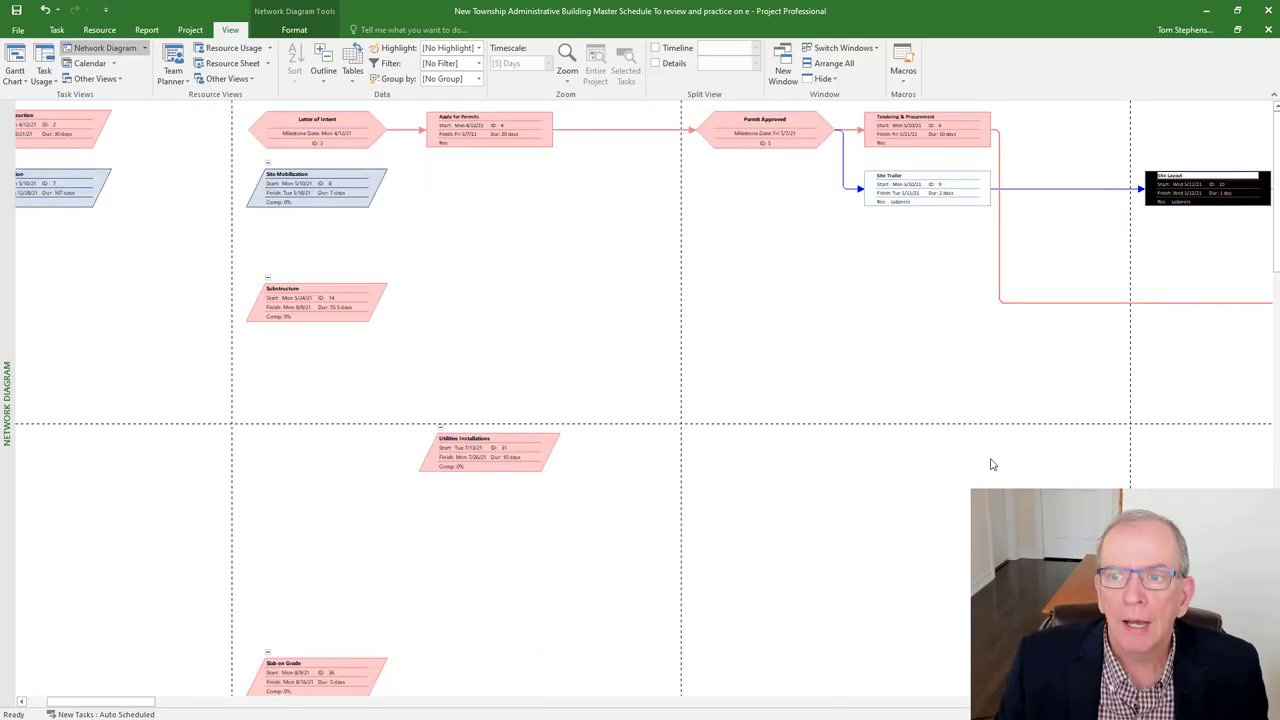
pyautogui.press('Right')
pyautogui.press('Right')
pyautogui.press('Right')
pyautogui.press('Right')
pyautogui.press('Right')
pyautogui.press('Right')
pyautogui.press('Right')
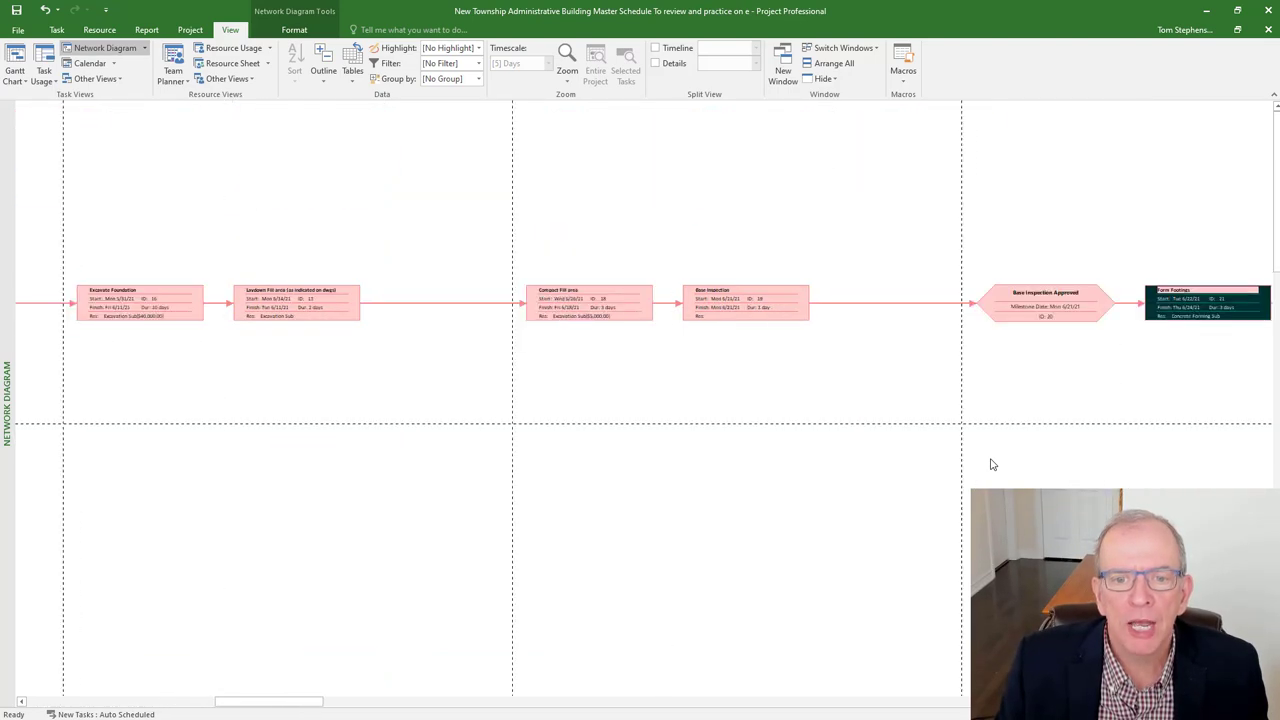
pyautogui.press('Right')
pyautogui.press('Right')
pyautogui.press('Right')
pyautogui.press('Right')
pyautogui.press('Right')
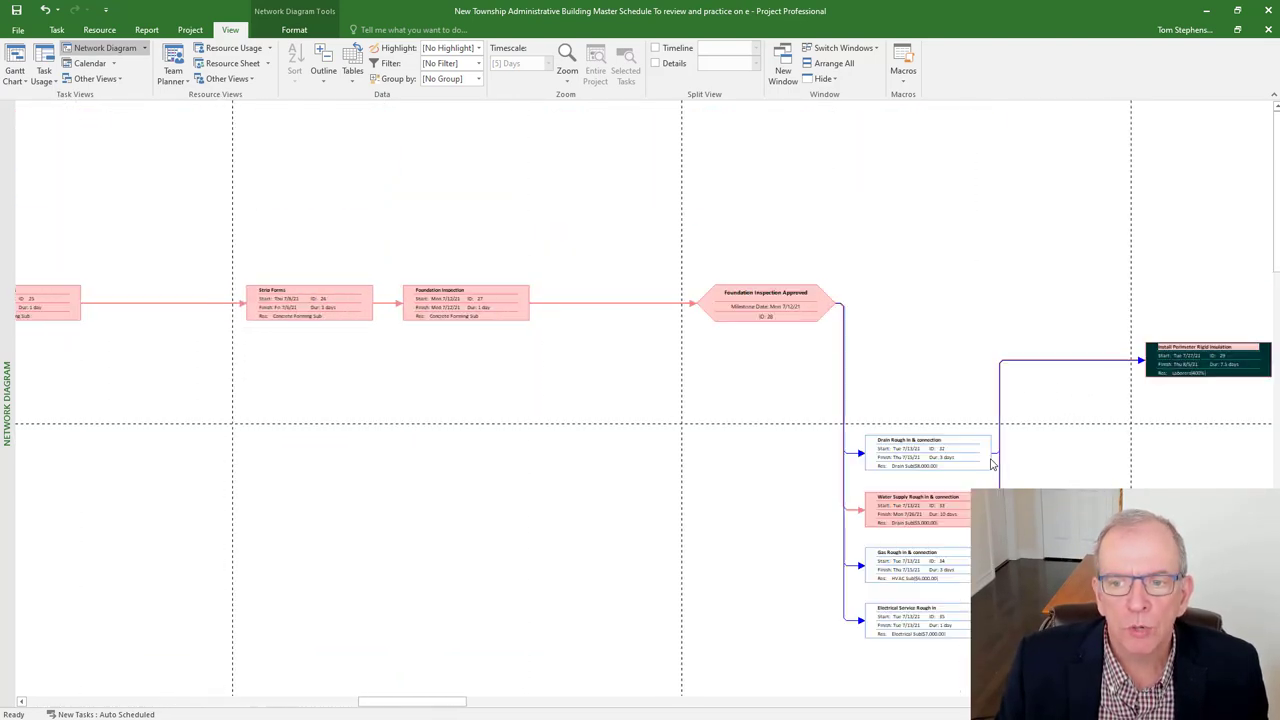
pyautogui.press('Right')
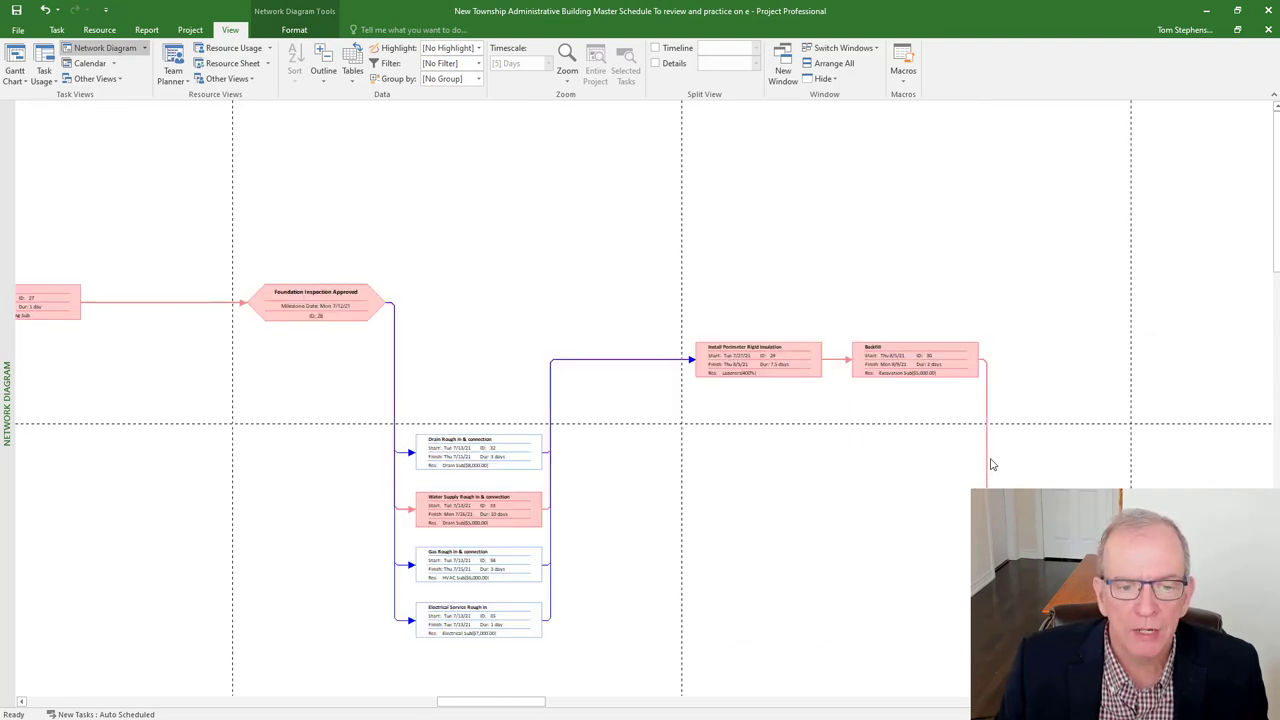
# Step: Trace the network diagram's task boxes back from Backfill to the Pre-Construction summary box
pyautogui.press('Left')
pyautogui.press('Left')
pyautogui.press('Left')
pyautogui.press('Left')
pyautogui.press('Left')
pyautogui.press('Left')
pyautogui.press('Left')
pyautogui.press('Left')
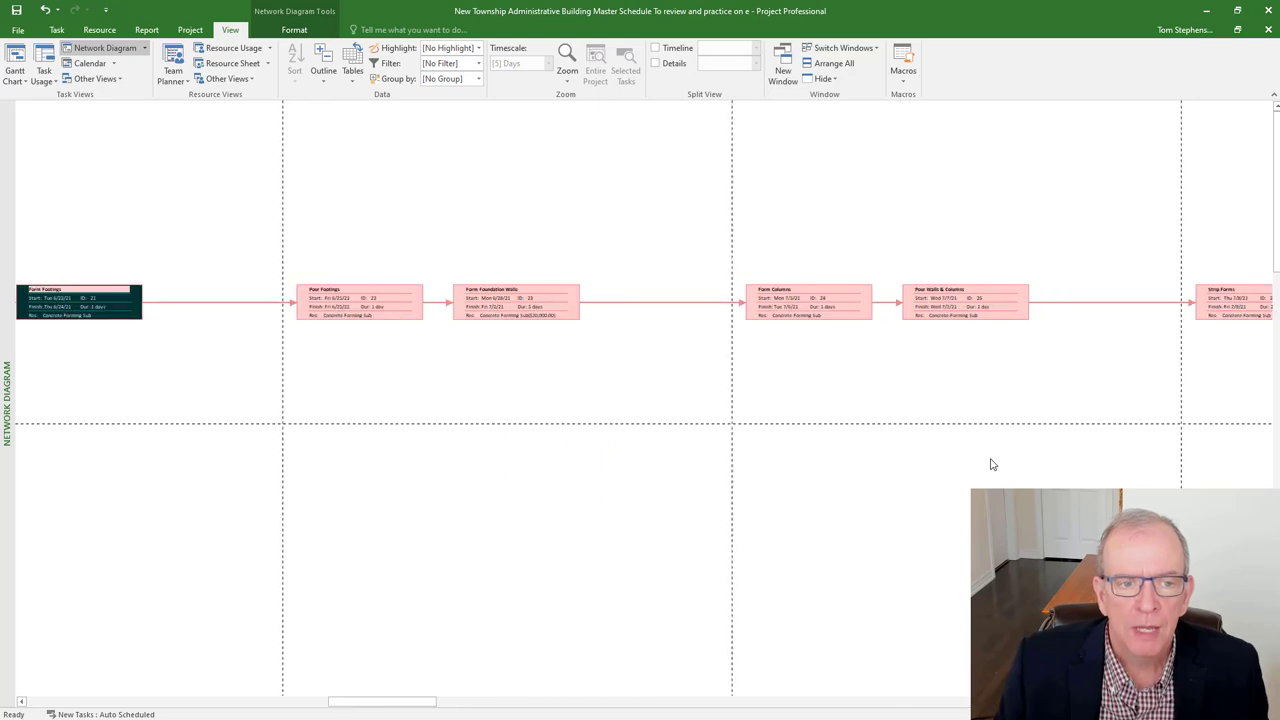
pyautogui.press('Left')
pyautogui.press('Left')
pyautogui.press('Left')
pyautogui.press('Left')
pyautogui.press('Left')
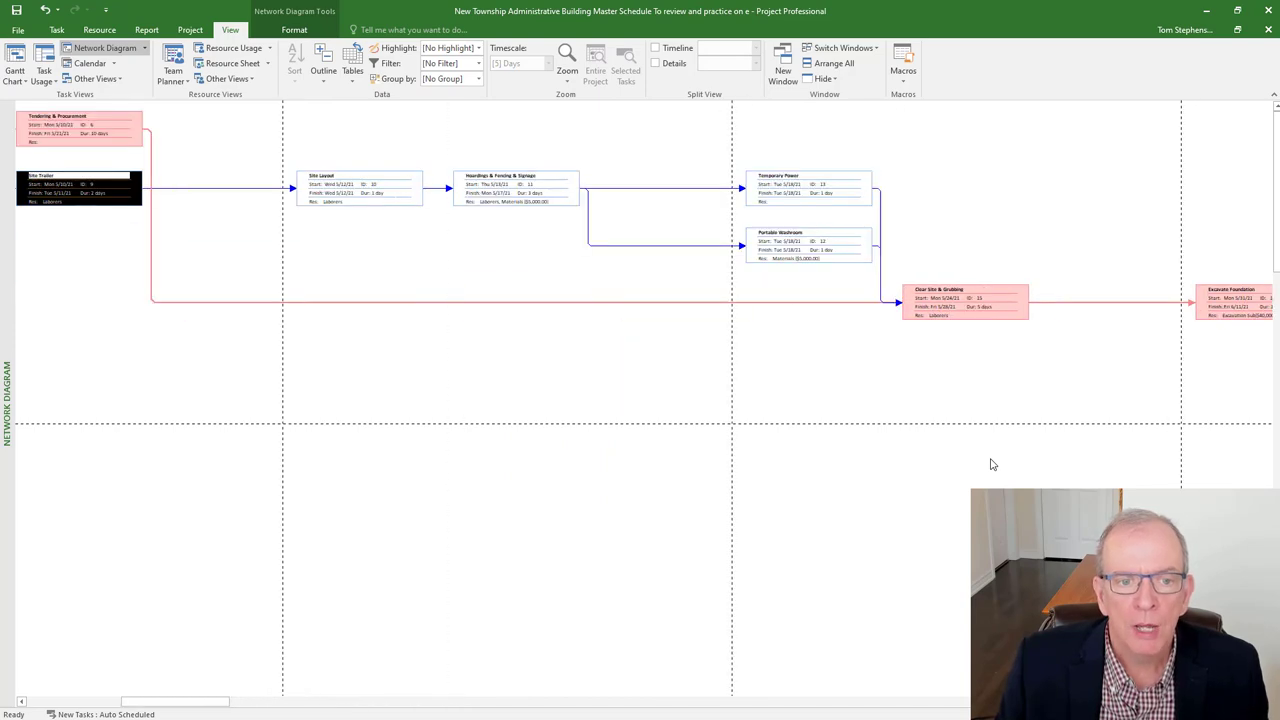
pyautogui.press('Left')
pyautogui.press('Left')
pyautogui.press('Left')
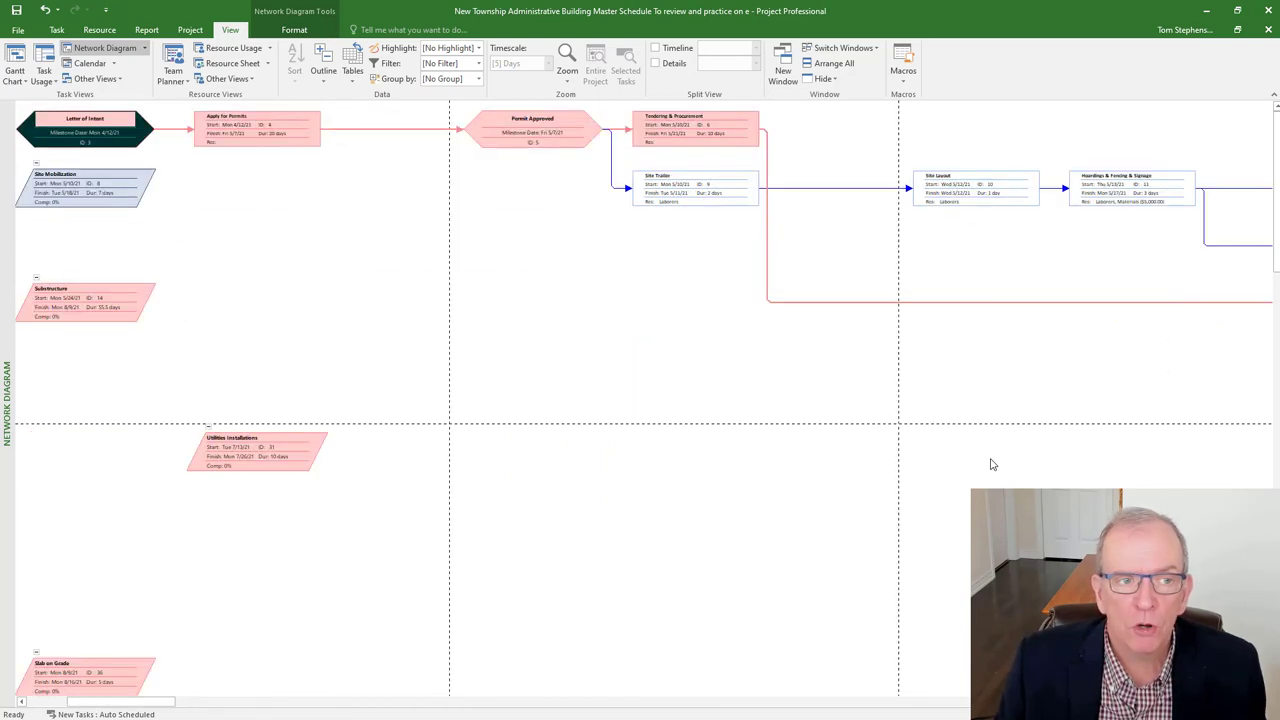
pyautogui.press('Left')
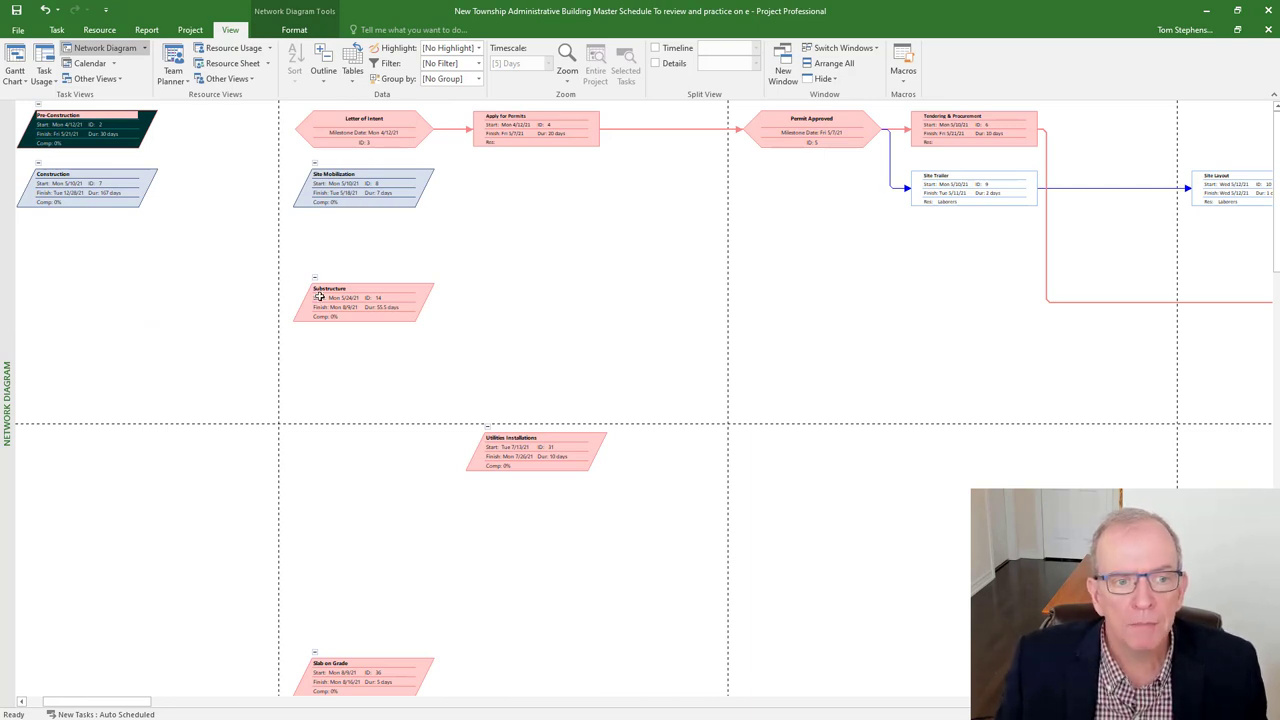
# Step: Check the summary task boxes in the network diagram and set the outline to show all subtasks
pyautogui.scroll(-4, 490, 445)
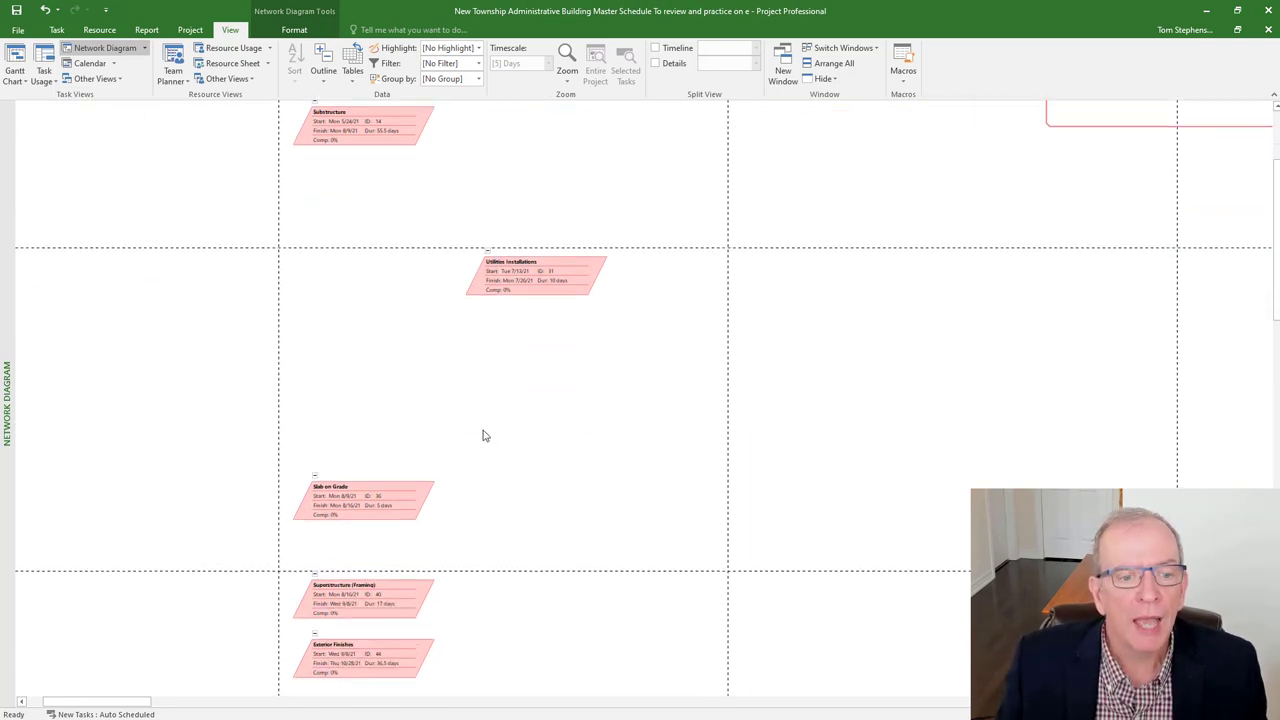
pyautogui.scroll(4, 475, 431)
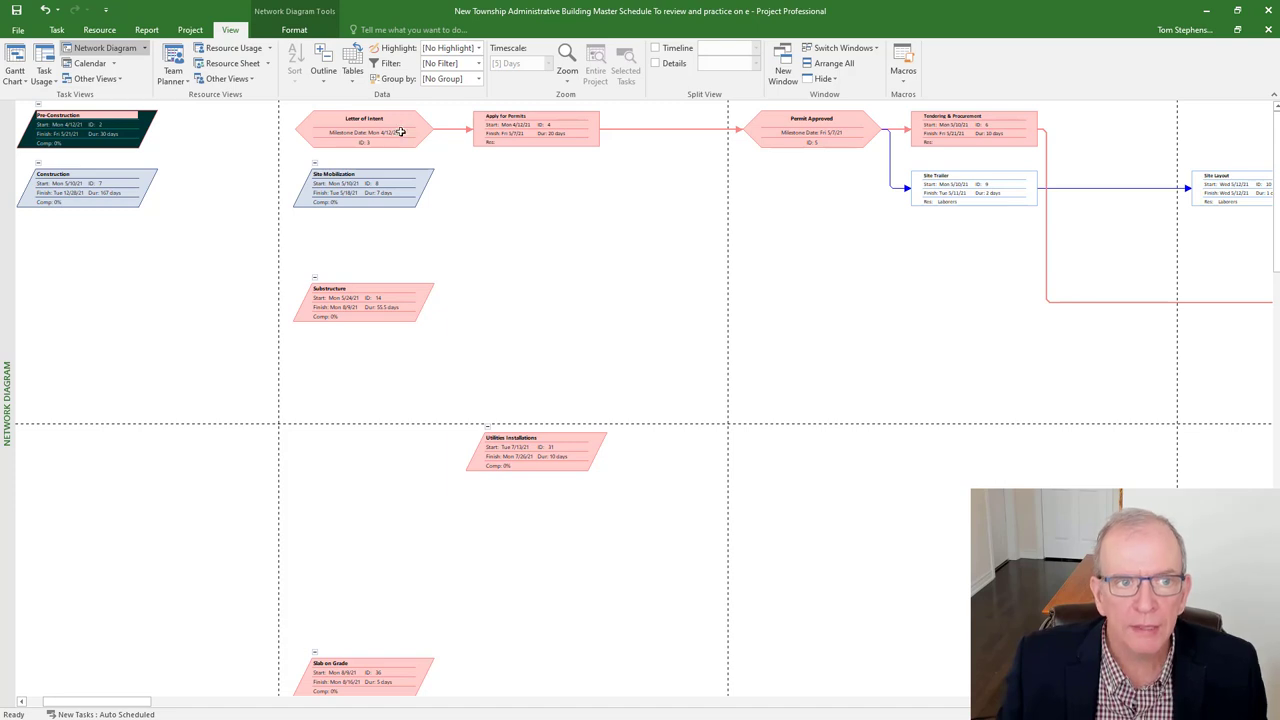
pyautogui.click(322, 80)
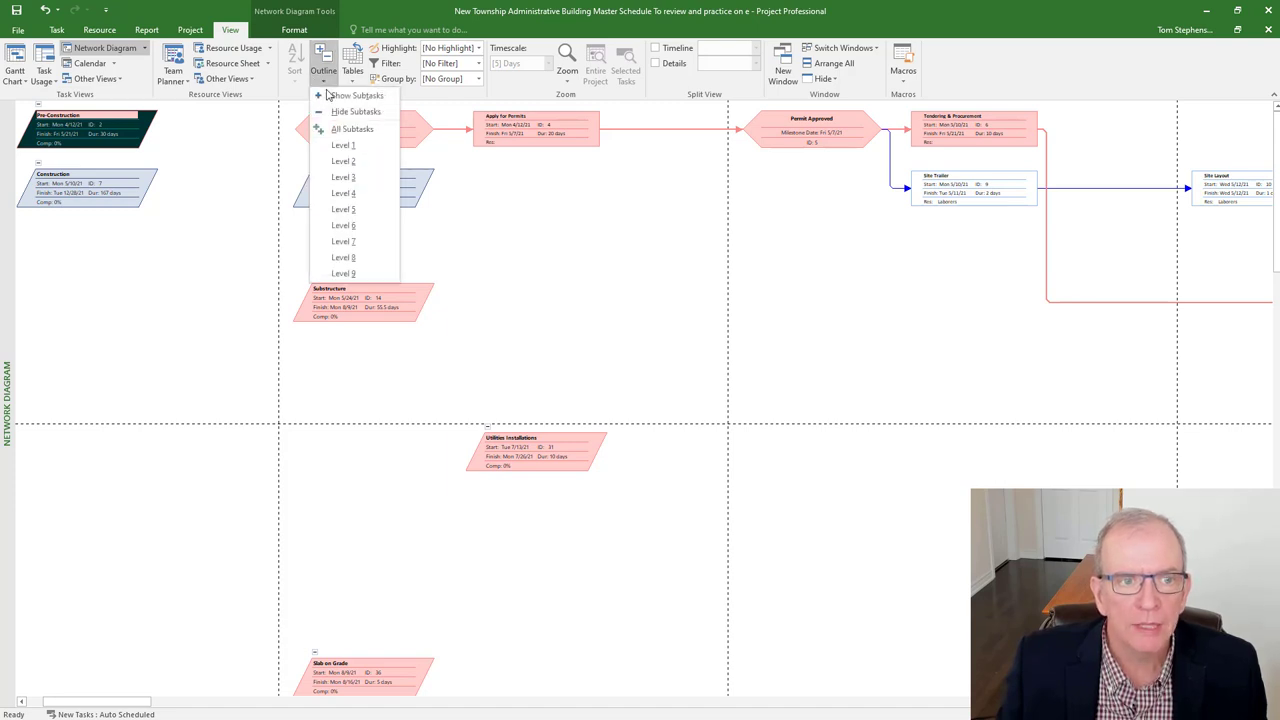
pyautogui.click(345, 130)
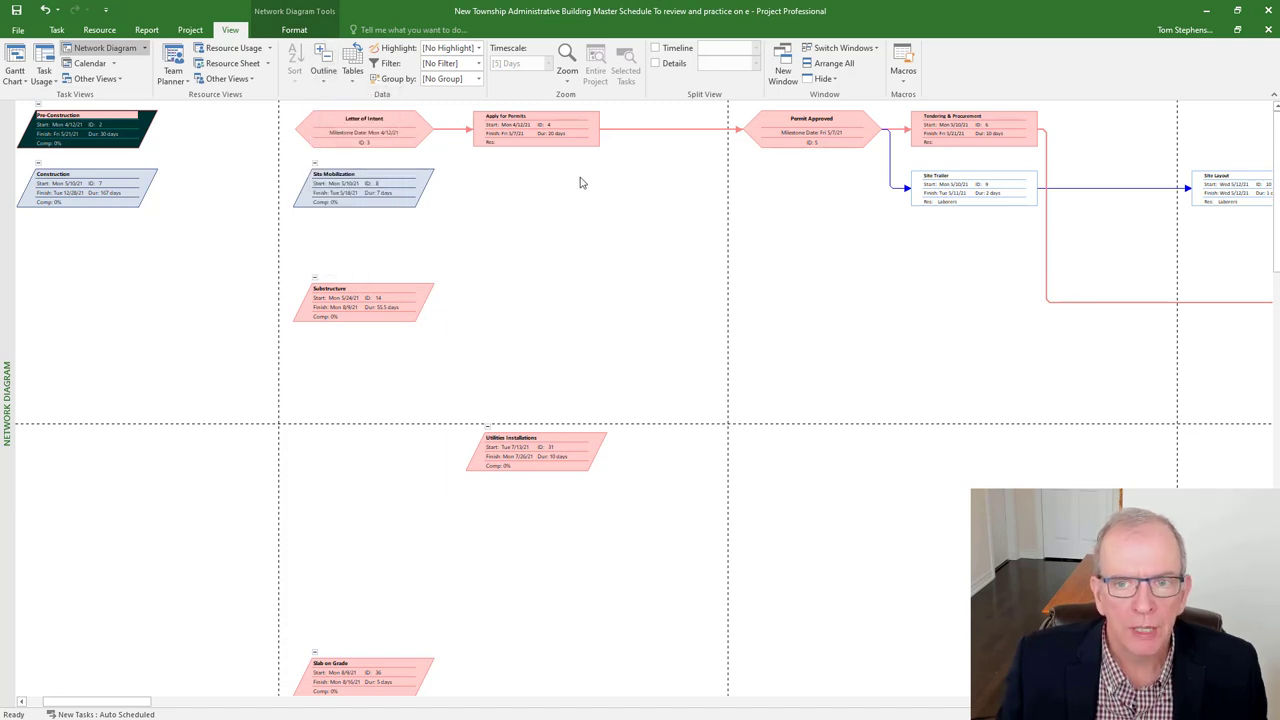
# Step: Switch the schedule back to the Gantt Chart view
pyautogui.rightClick(8, 246)
pyautogui.click(24, 265)
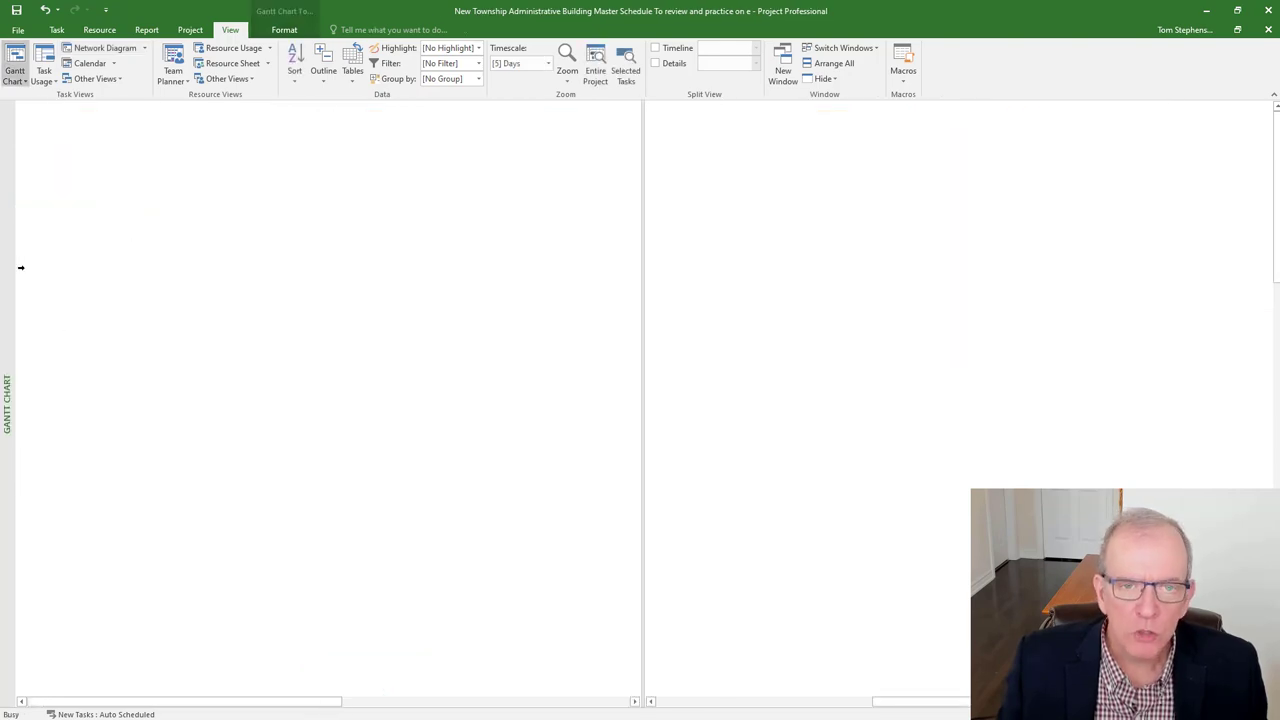